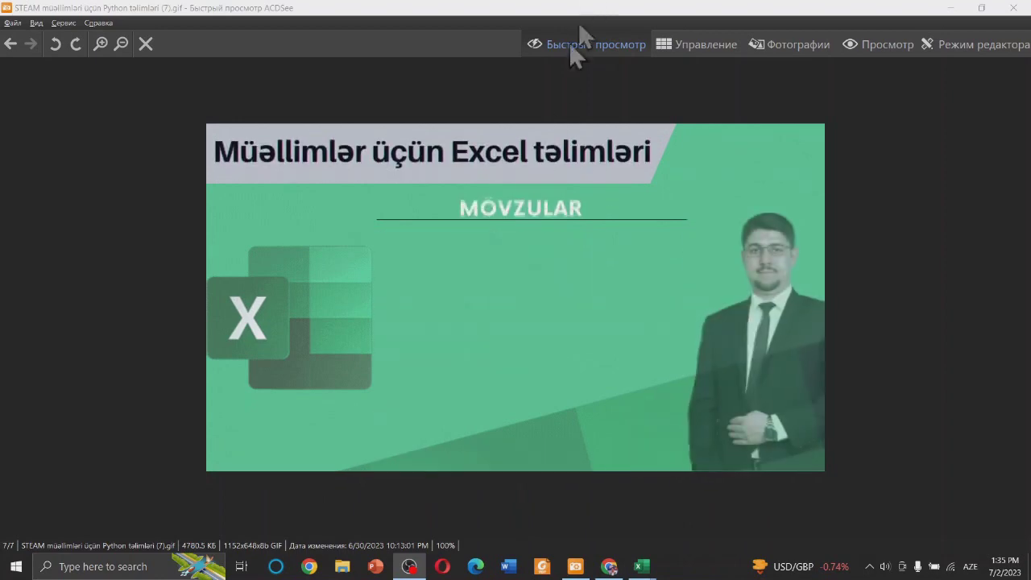
- Switch to Foxit Reader and open Board.pdf from the recent files list
click(544, 568)
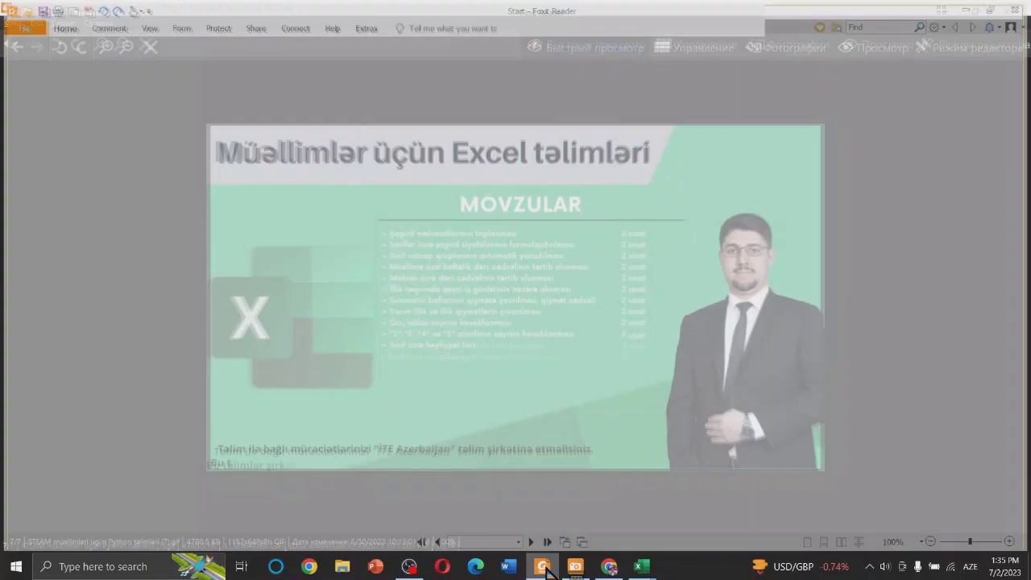
click(219, 105)
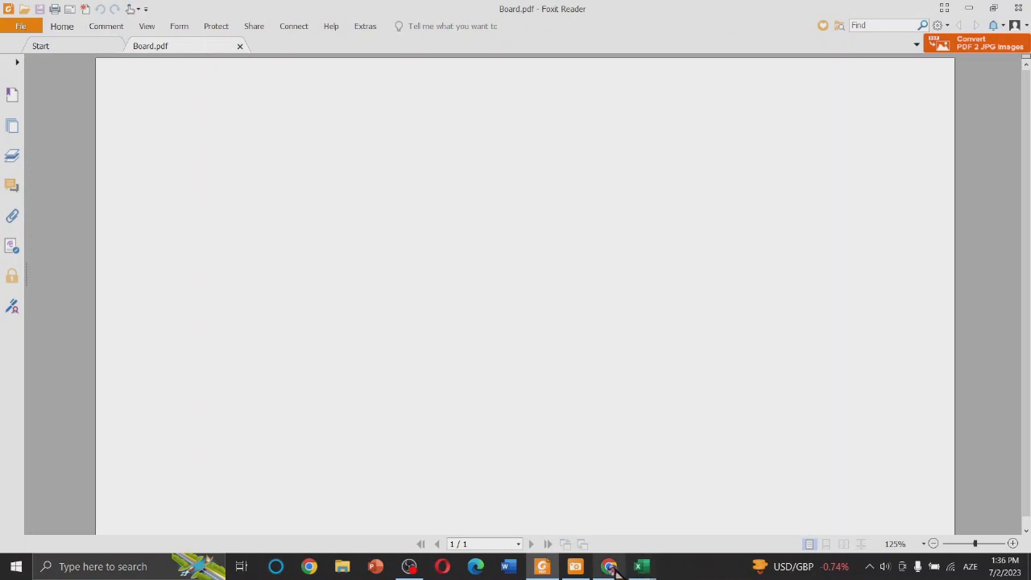
- Switch to Chrome and maximize the 2022–2023 school calendar image window
click(612, 568)
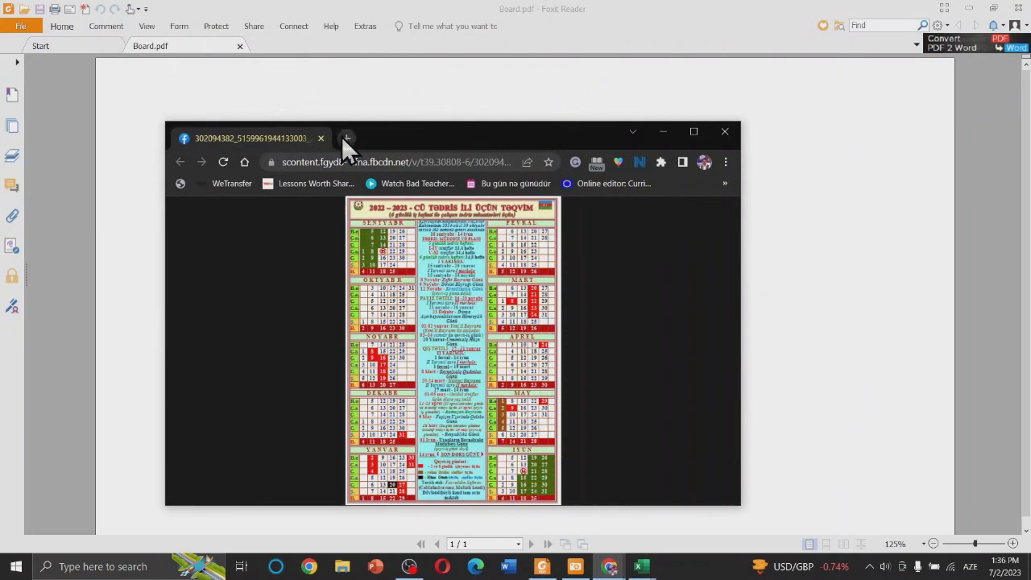
double_click(342, 136)
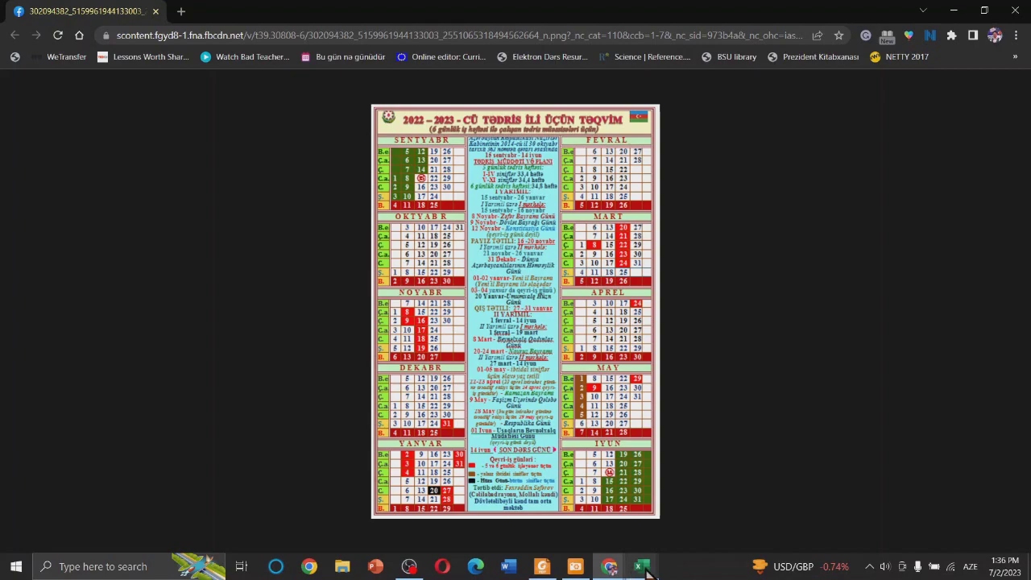
- Bring the İllik Təqvim.xlsx workbook to the front from Excel's taskbar preview
mouse_move(649, 570)
click(600, 523)
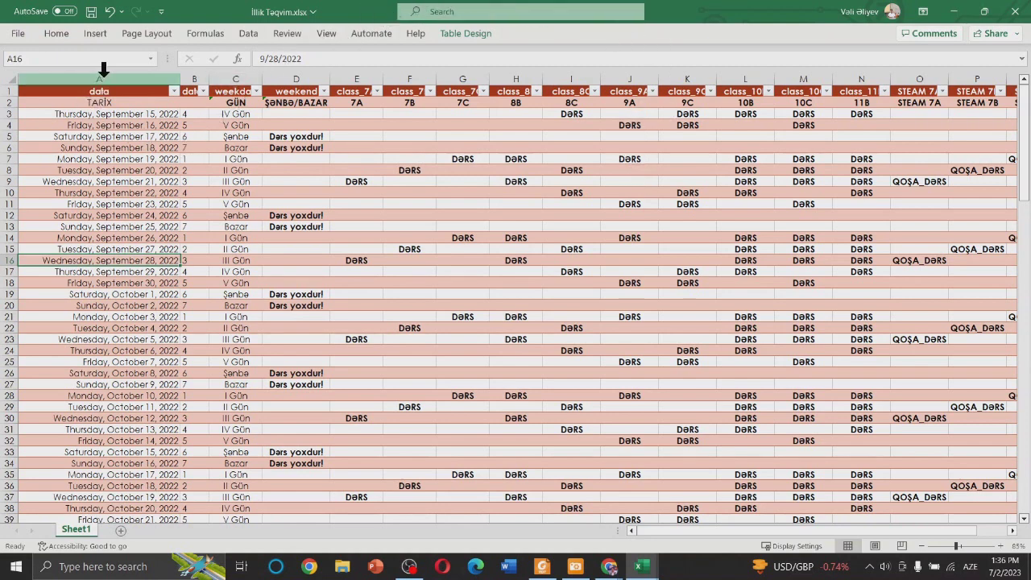
drag(103, 71, 236, 79)
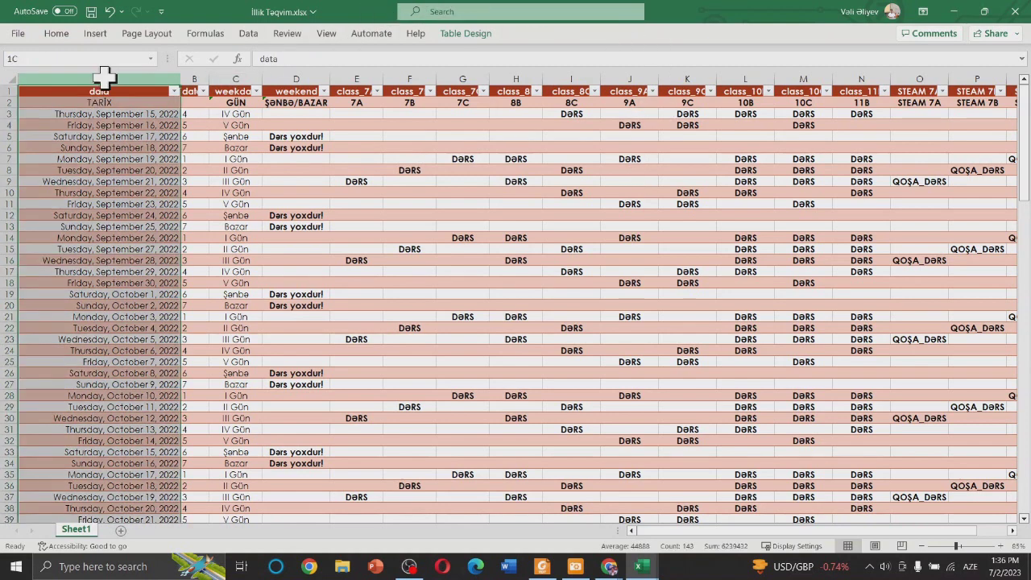
right_click(237, 81)
click(274, 312)
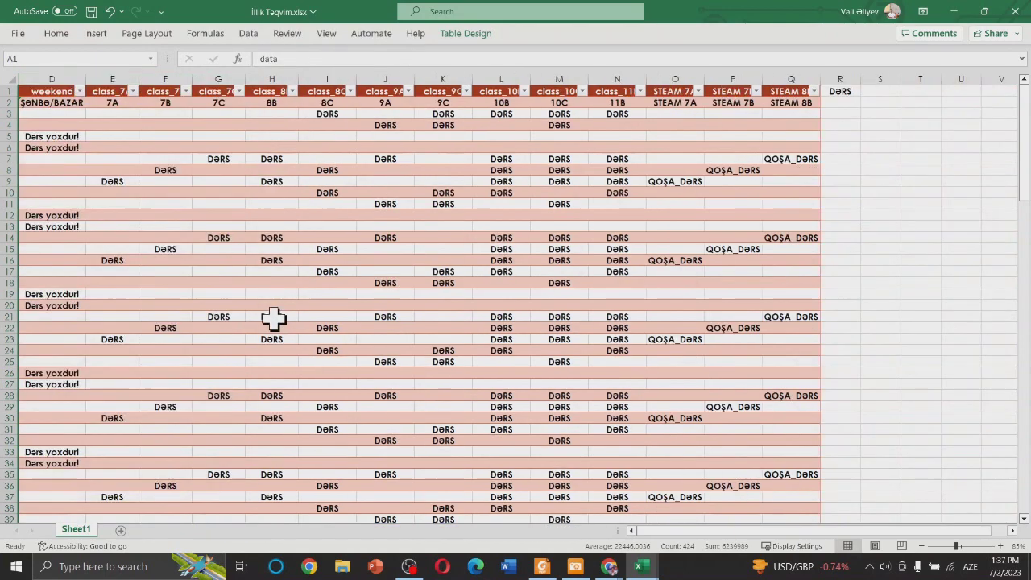
click(60, 79)
right_click(61, 80)
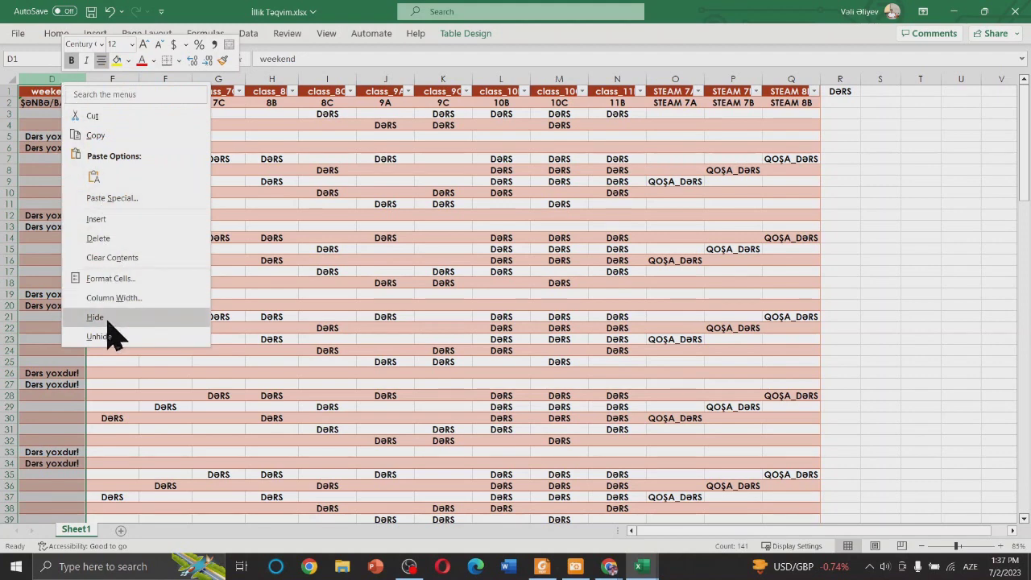
click(113, 316)
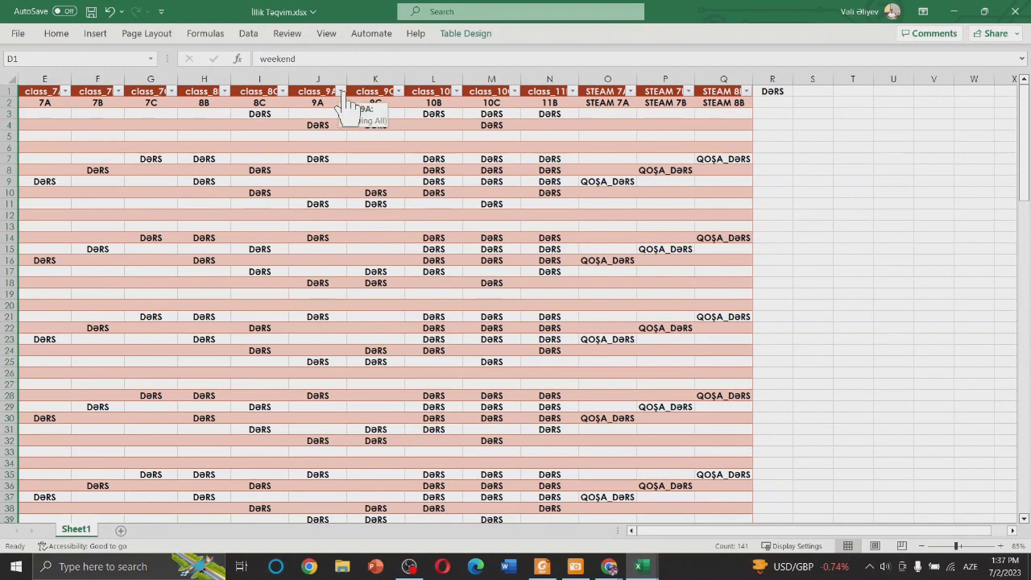
click(340, 92)
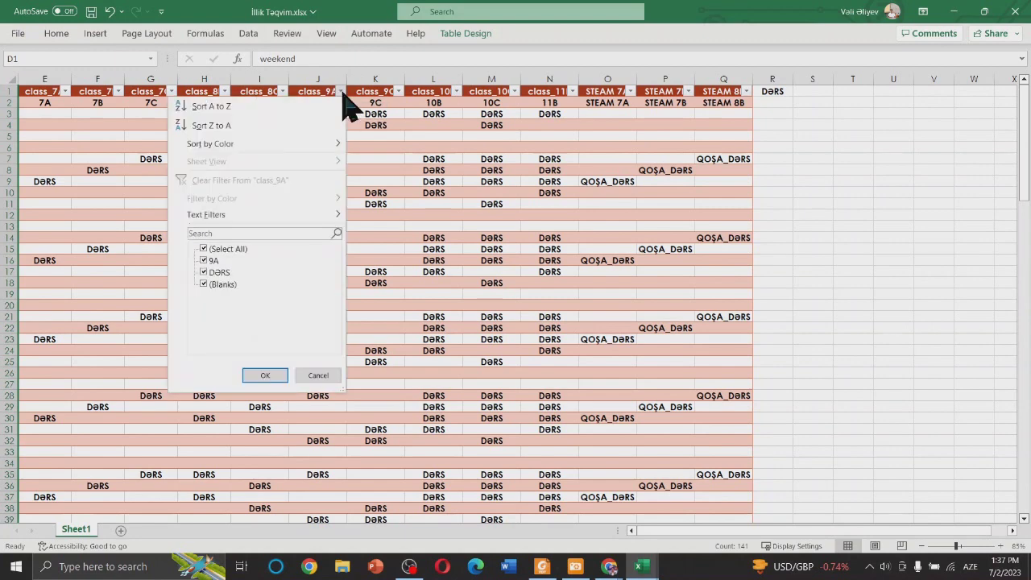
click(228, 249)
click(213, 273)
click(262, 376)
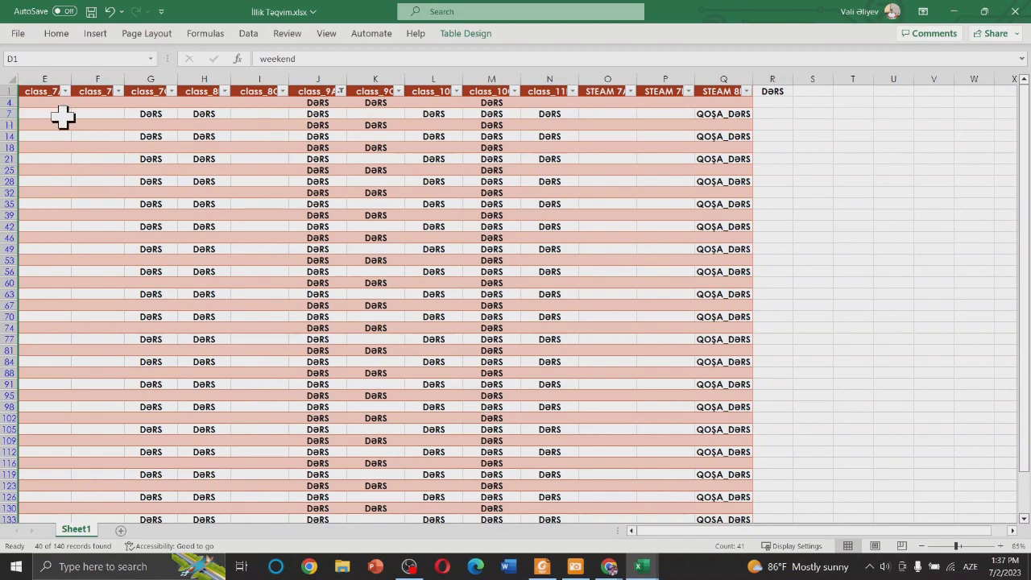
key(ctrl+z)
key(ctrl+z)
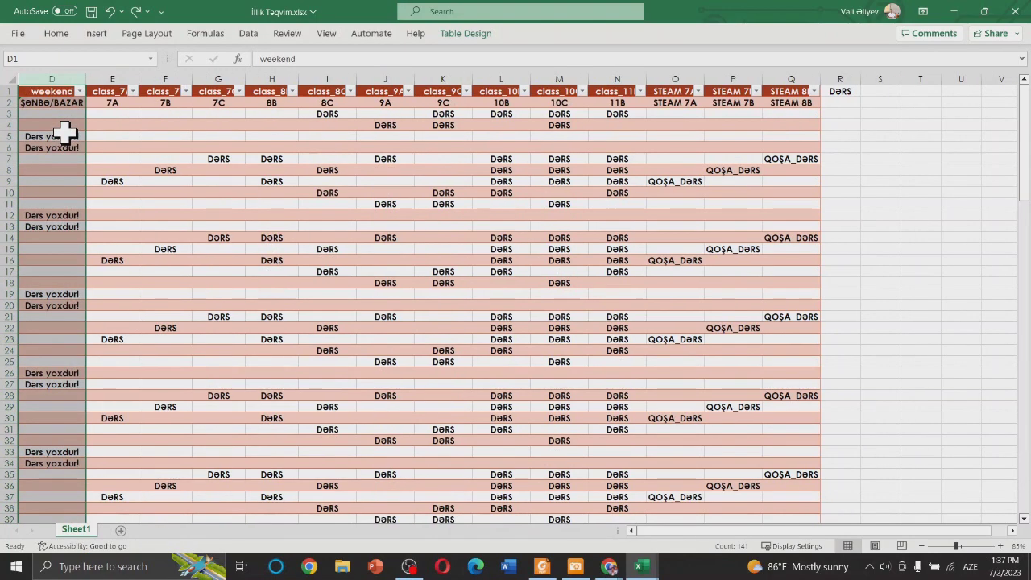
key(ctrl+z)
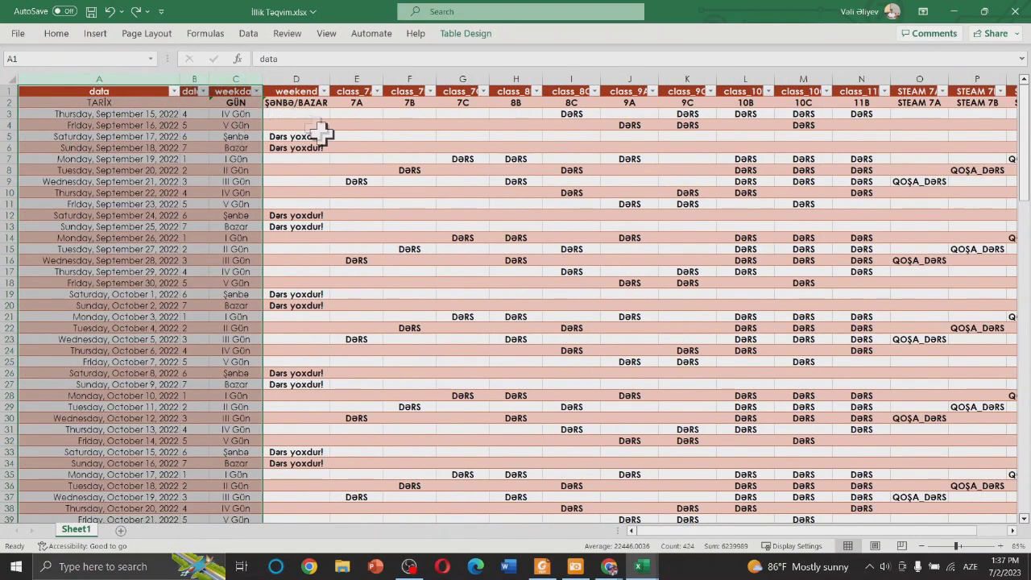
- Hide the date-code and weekday columns B and C
click(410, 182)
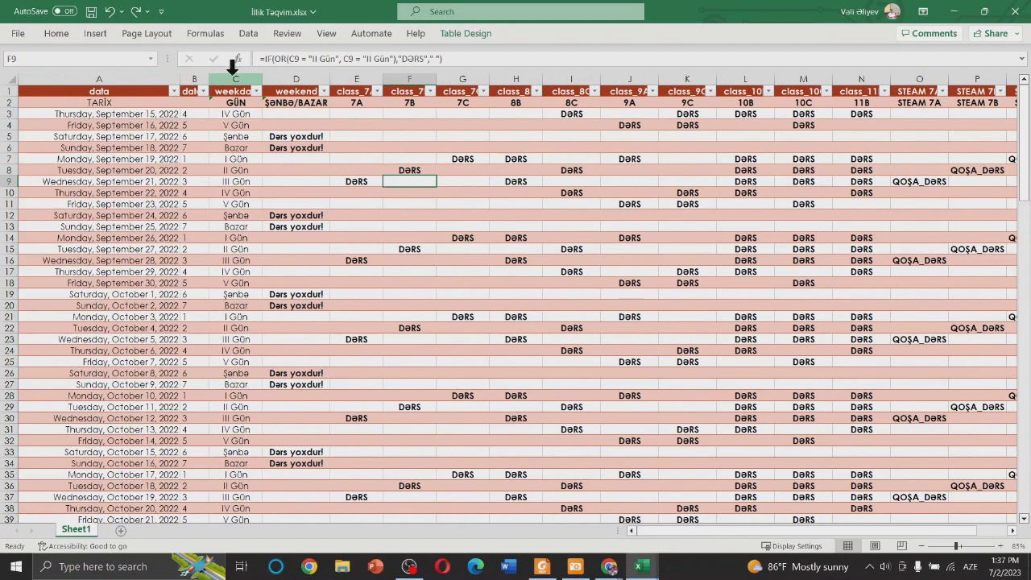
drag(194, 77, 236, 80)
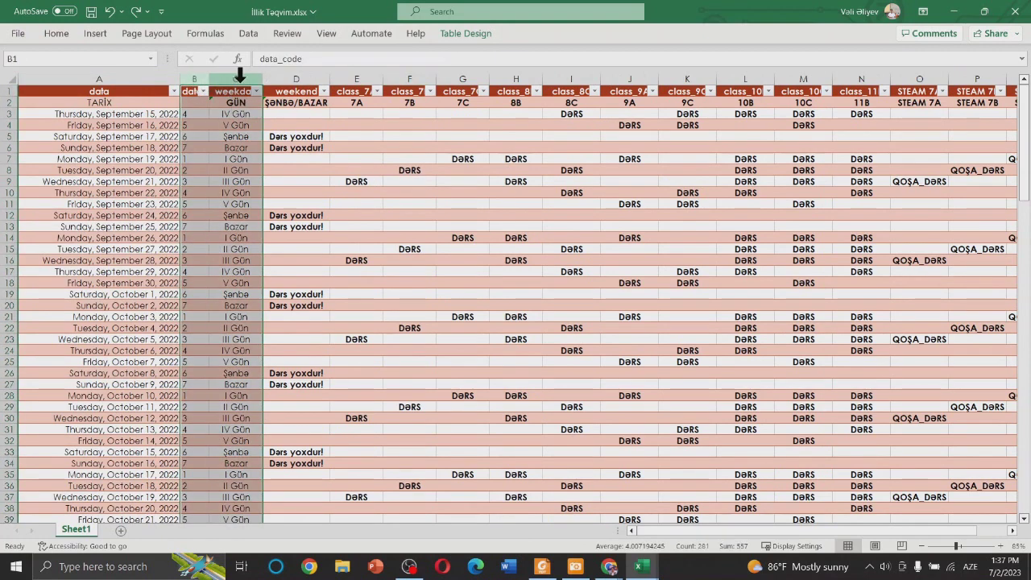
right_click(244, 83)
click(274, 318)
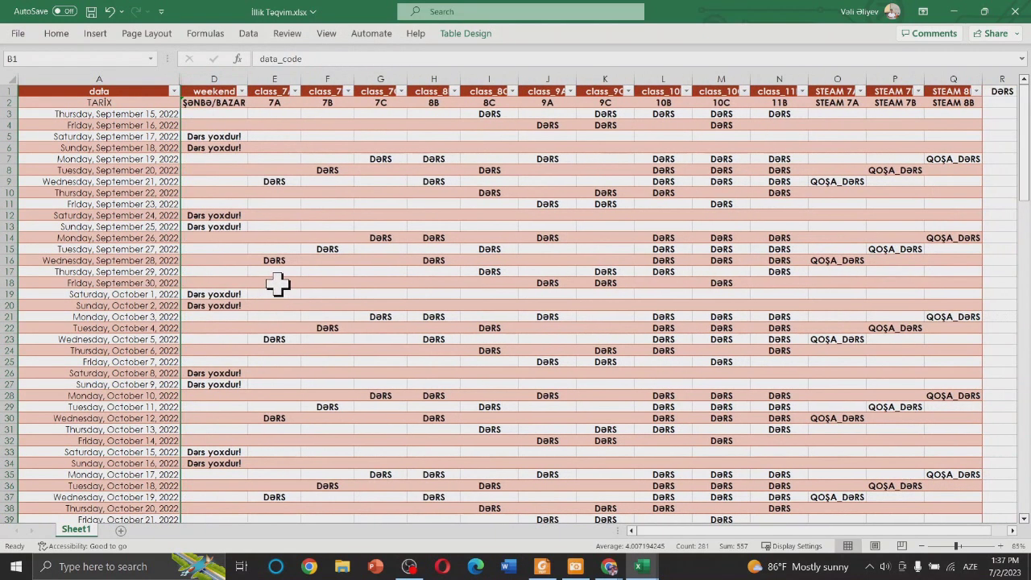
- Filter class_9A to show only DƏRS rows
click(571, 91)
click(433, 260)
click(434, 273)
click(434, 284)
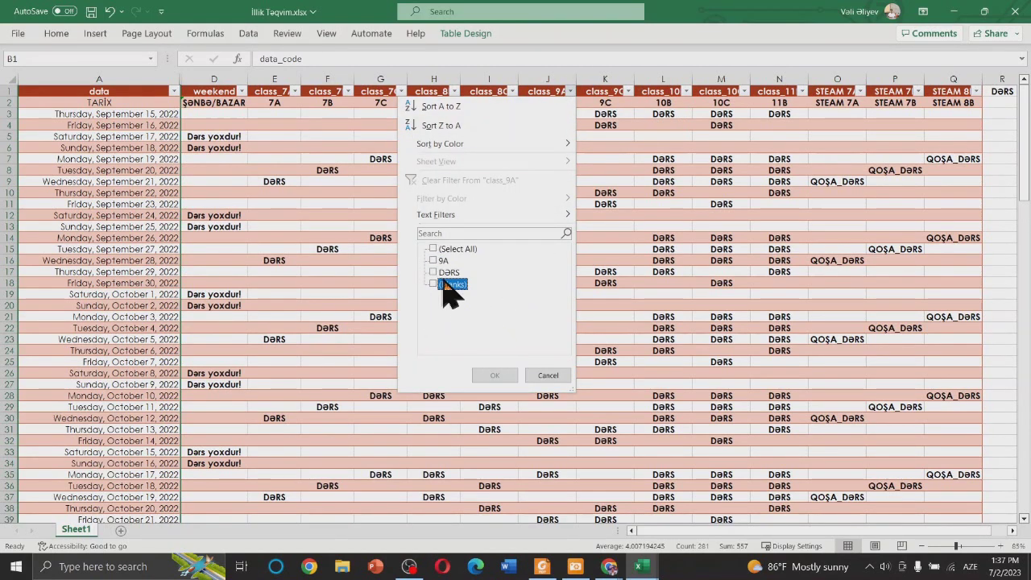
click(434, 273)
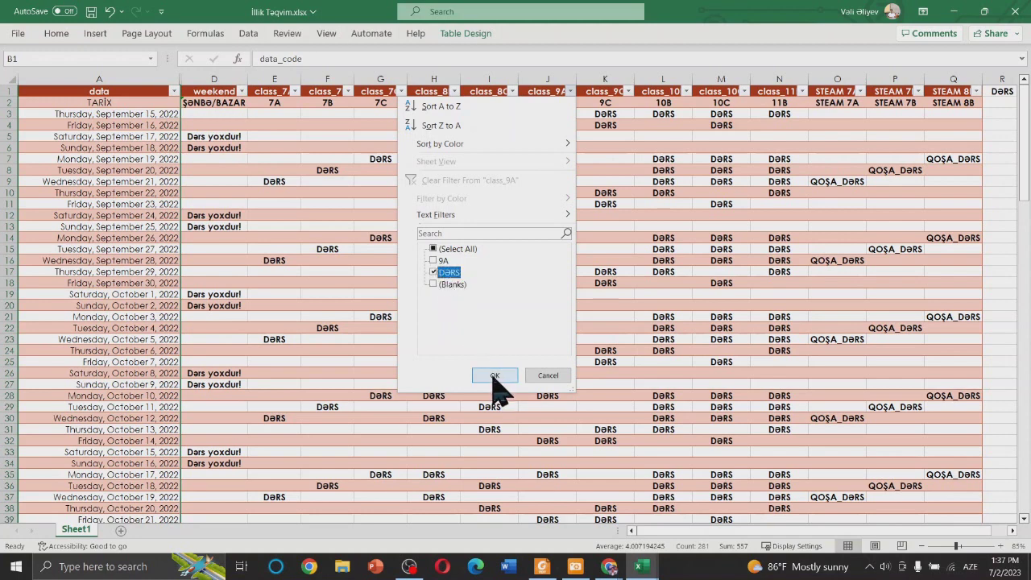
click(495, 376)
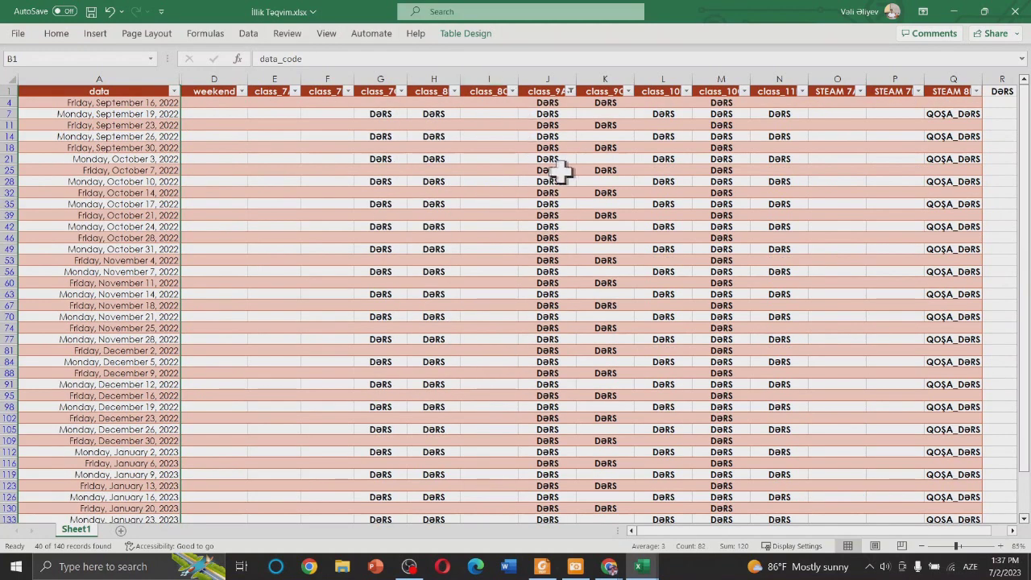
- Hide columns D through I
click(220, 72)
drag(220, 72, 479, 78)
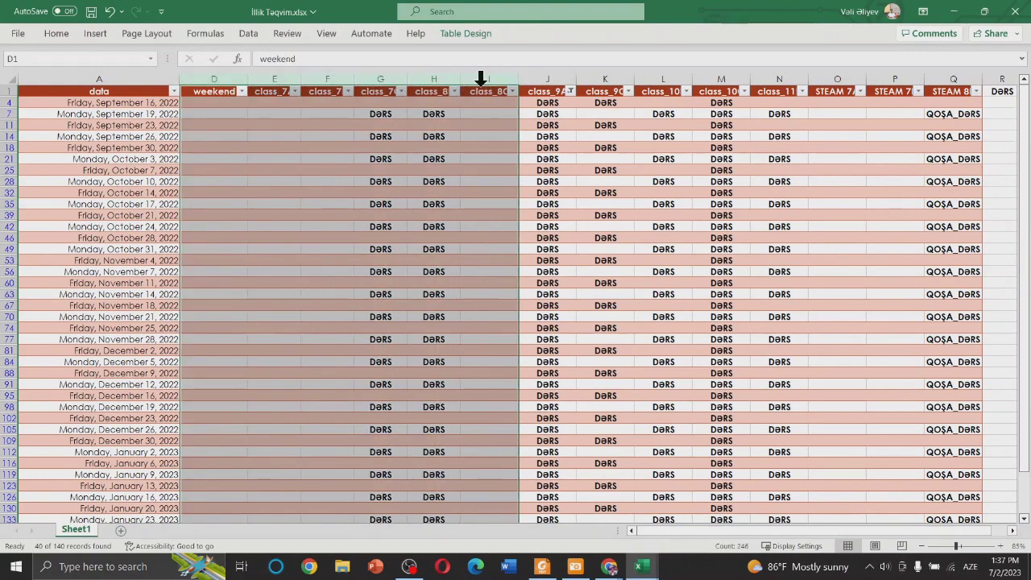
right_click(481, 79)
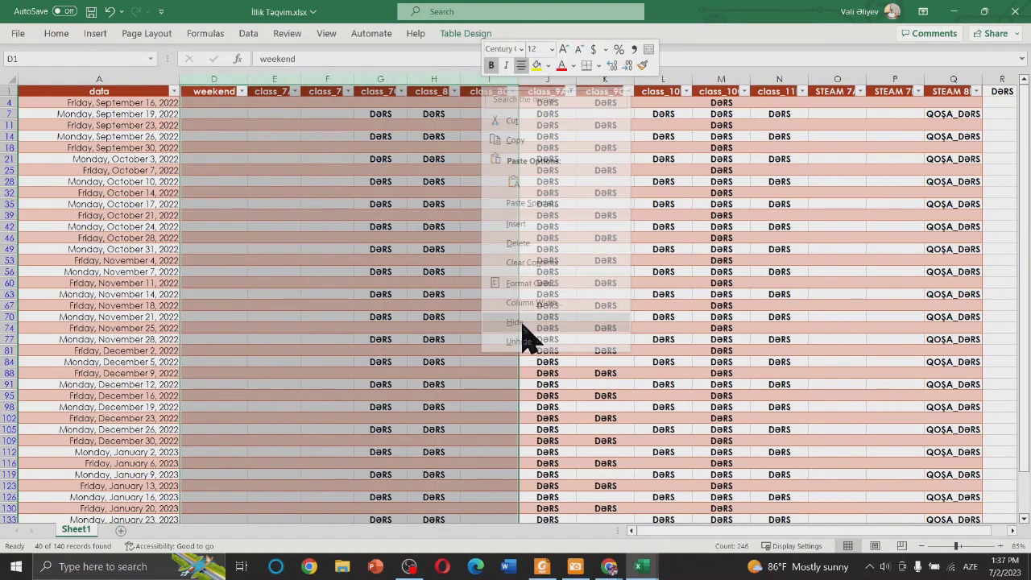
click(519, 322)
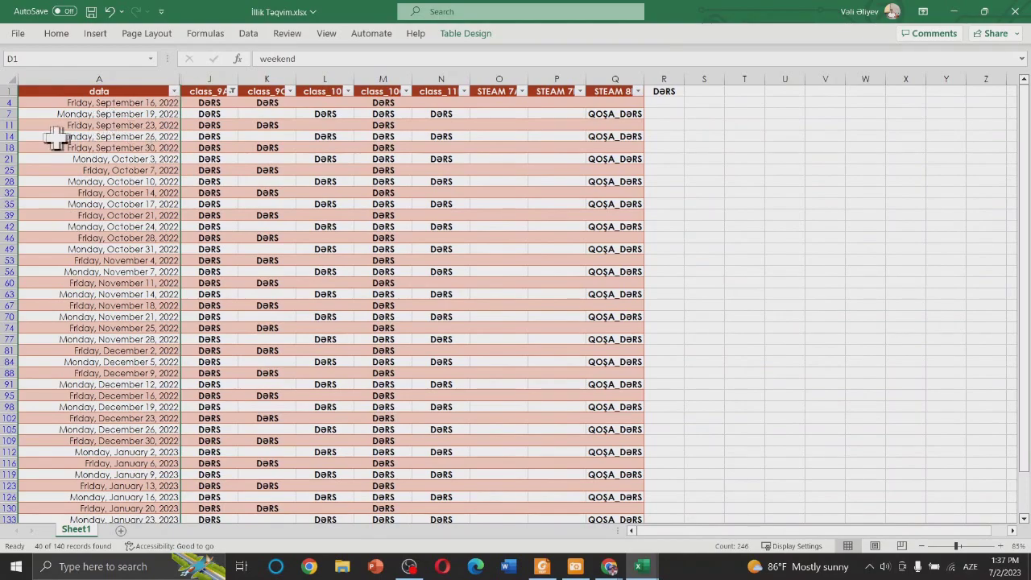
scroll(23, 158, up, 3)
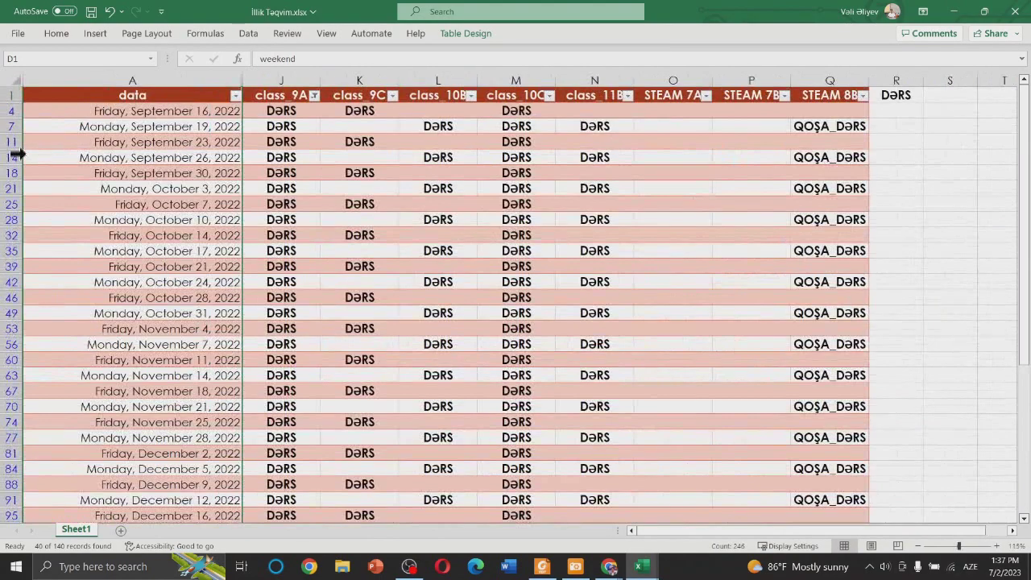
scroll(25, 153, up, 2)
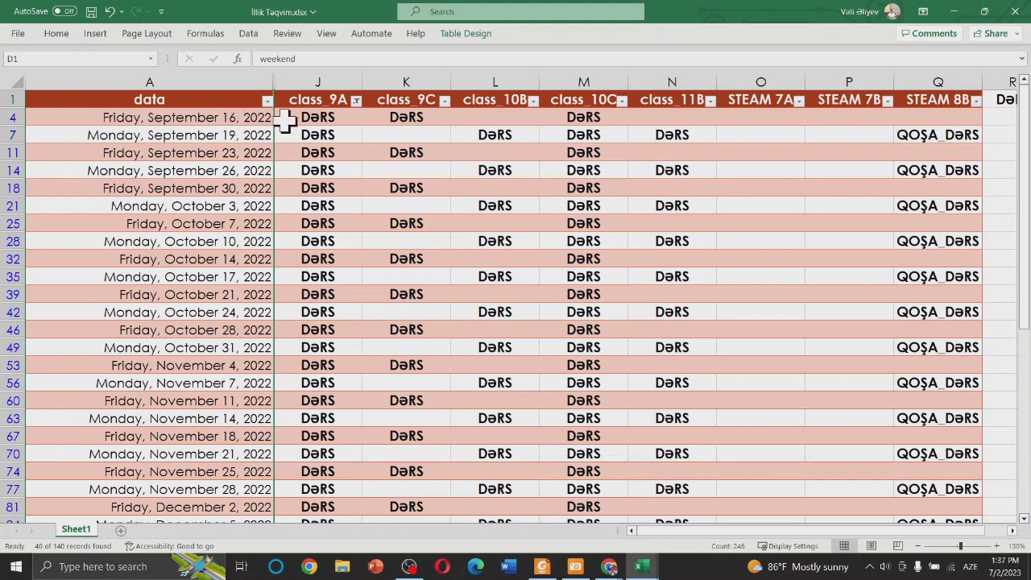
click(247, 119)
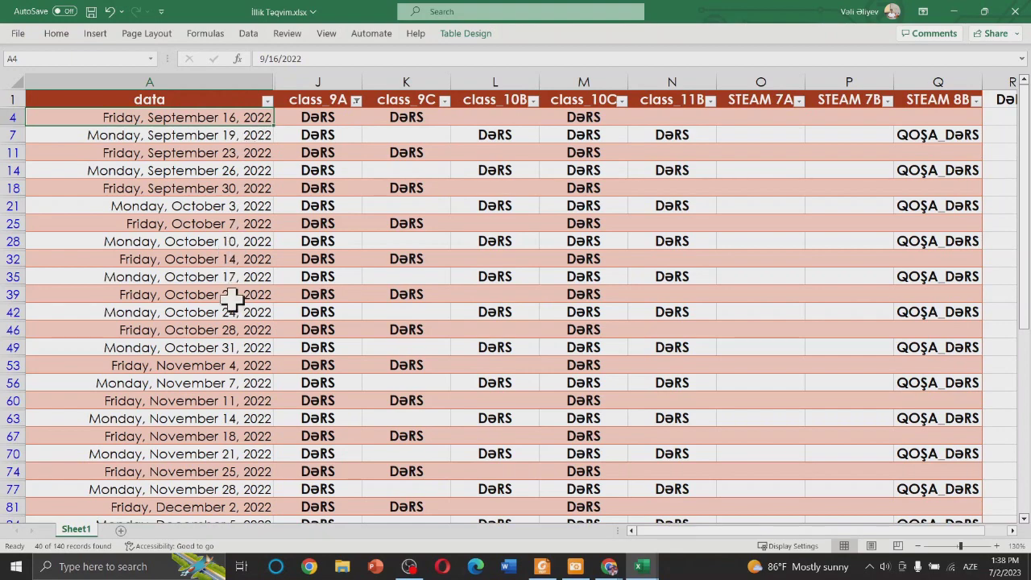
scroll(240, 284, down, 1)
scroll(239, 284, up, 1)
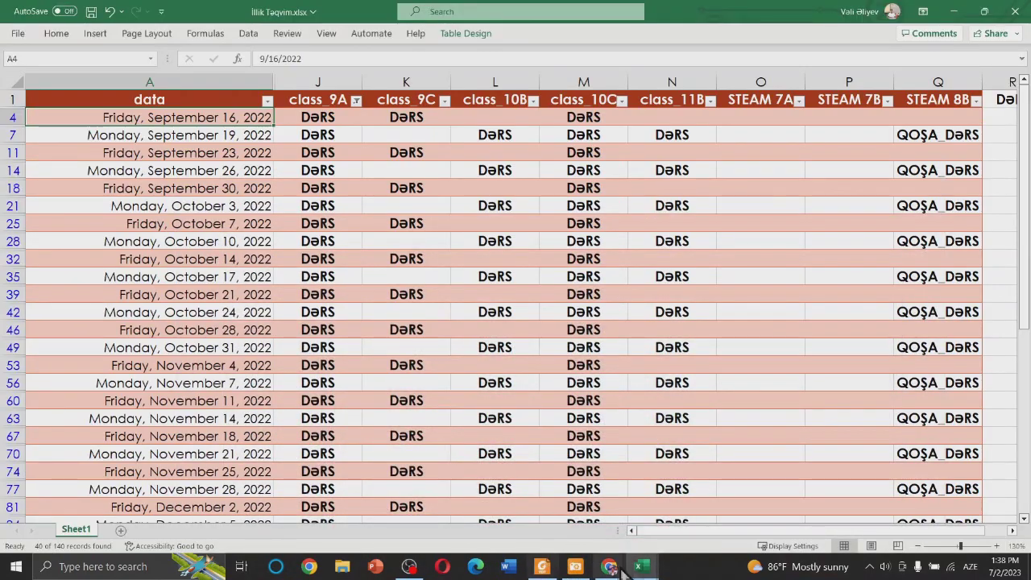
mouse_move(614, 568)
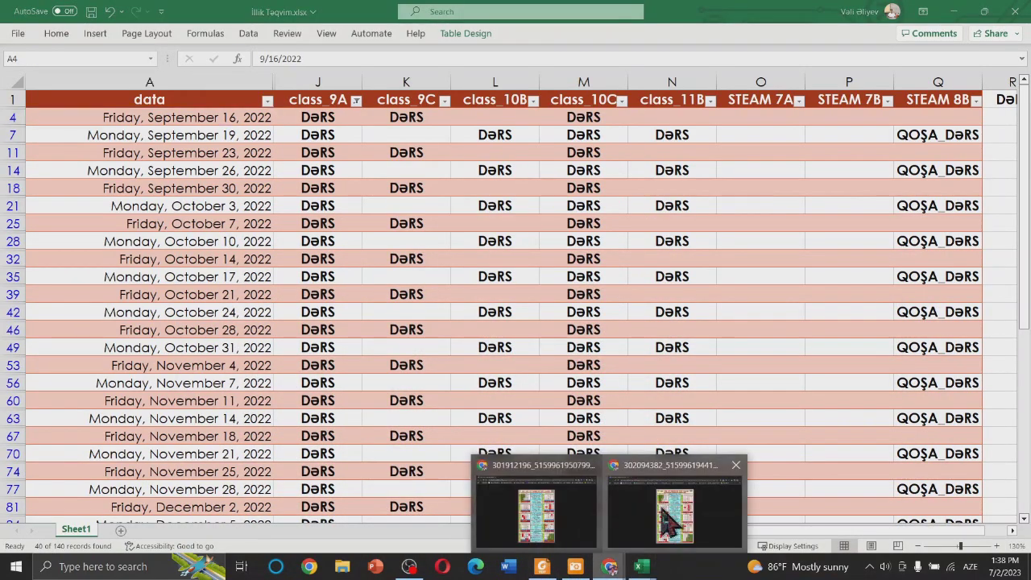
click(668, 514)
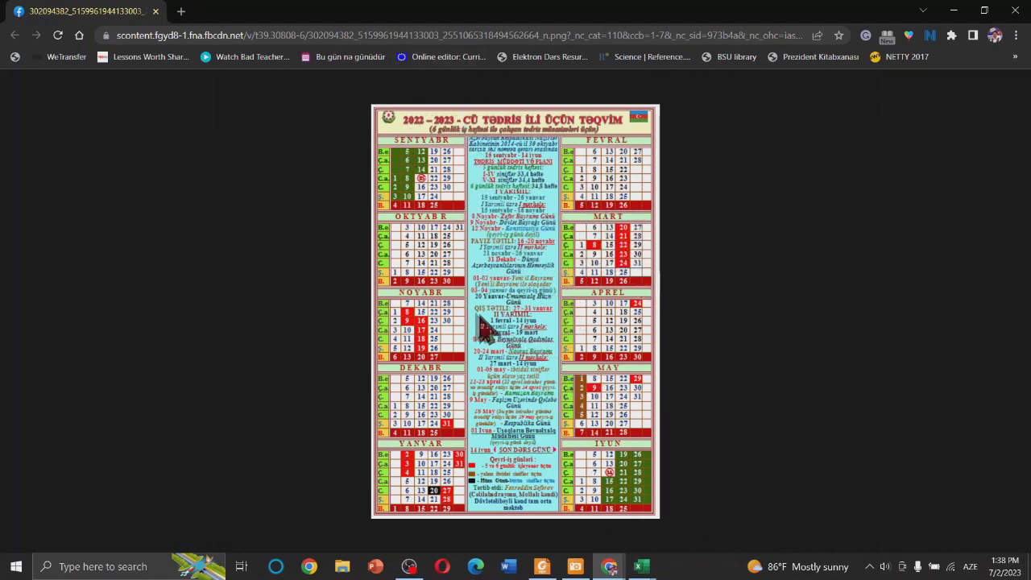
click(955, 11)
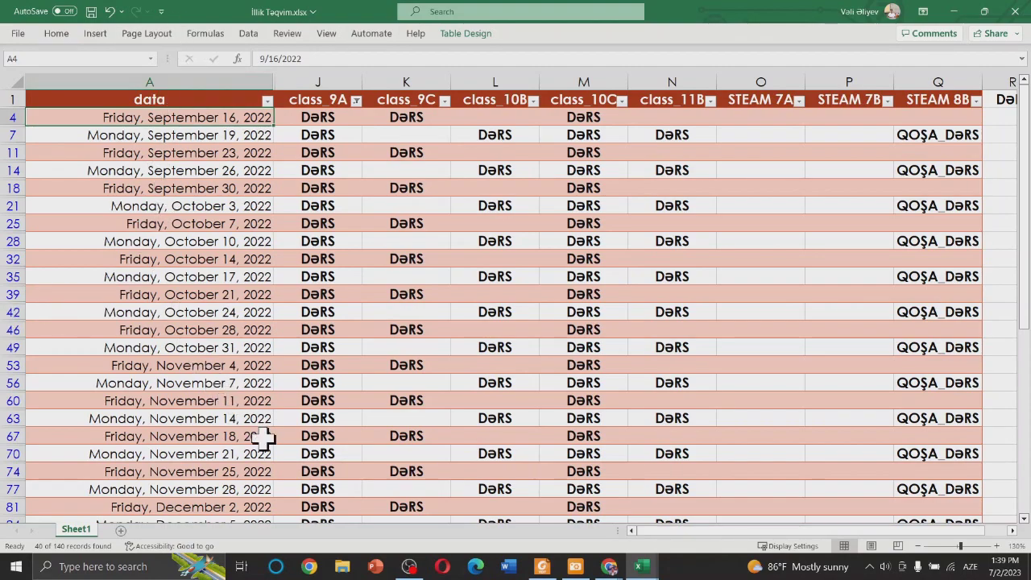
scroll(213, 298, down, 2)
scroll(217, 325, down, 3)
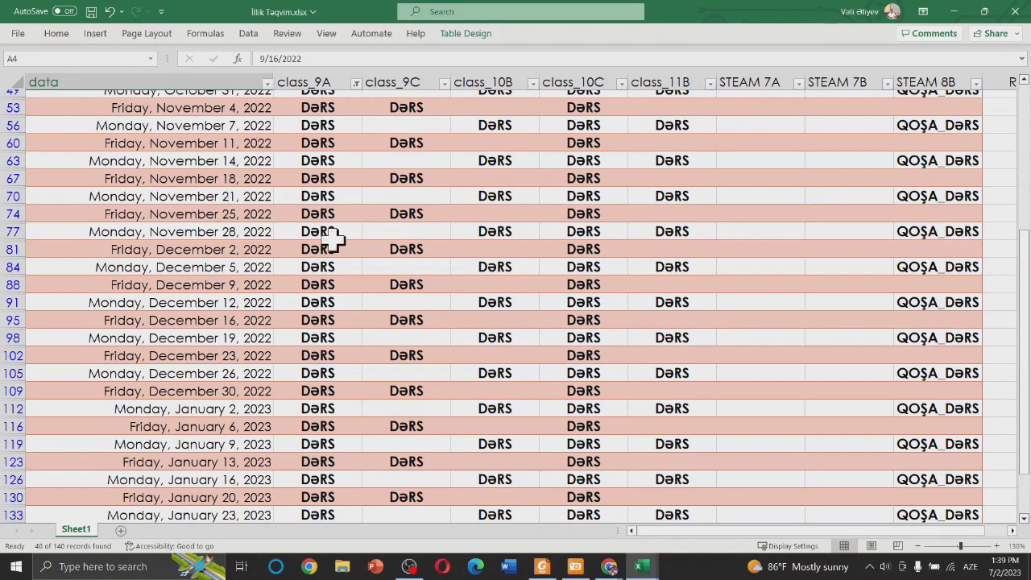
scroll(333, 238, up, 2)
scroll(332, 237, up, 4)
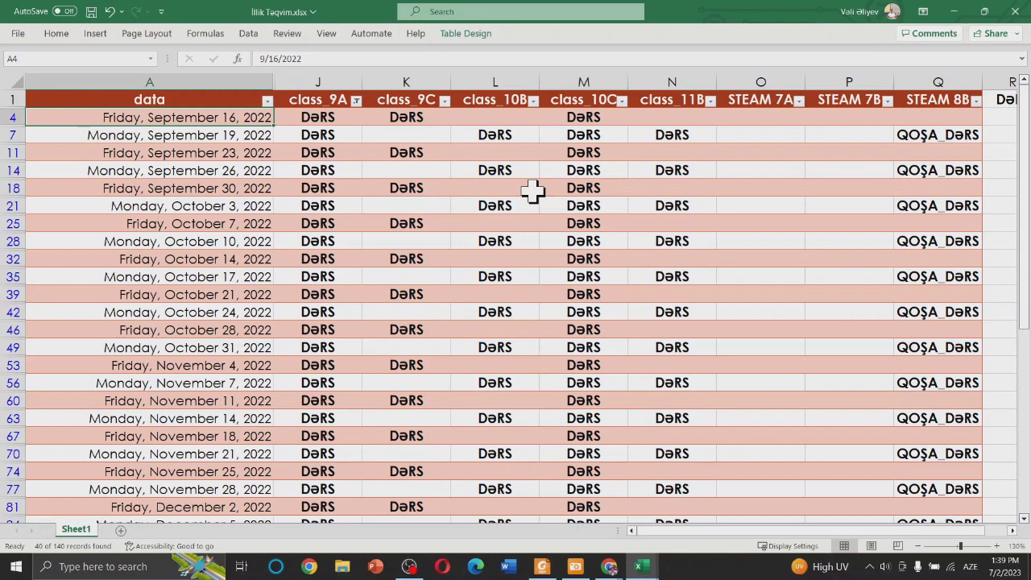
click(212, 136)
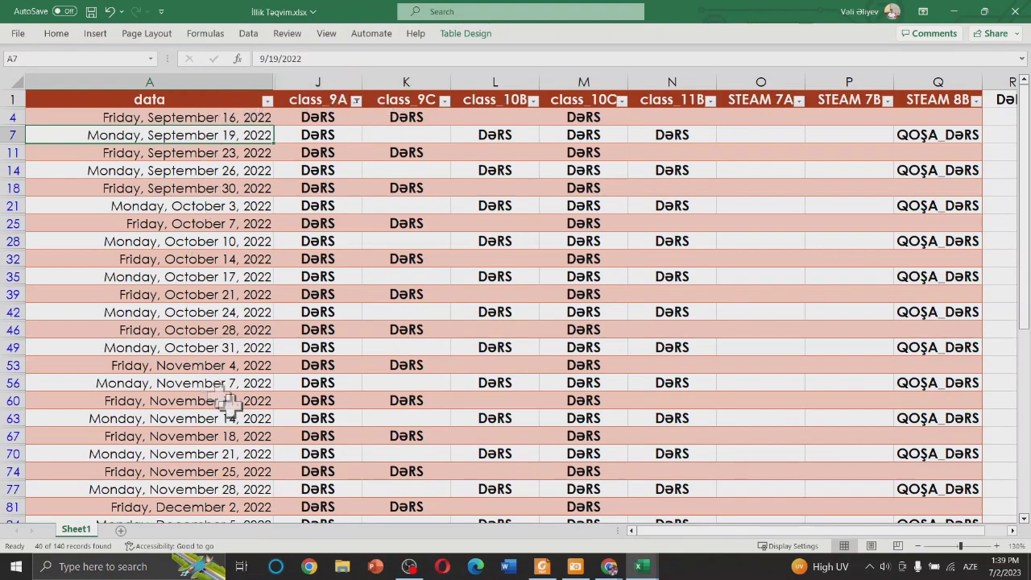
scroll(166, 298, down, 2)
scroll(245, 324, down, 2)
scroll(244, 324, down, 3)
scroll(245, 325, up, 1)
scroll(245, 326, up, 6)
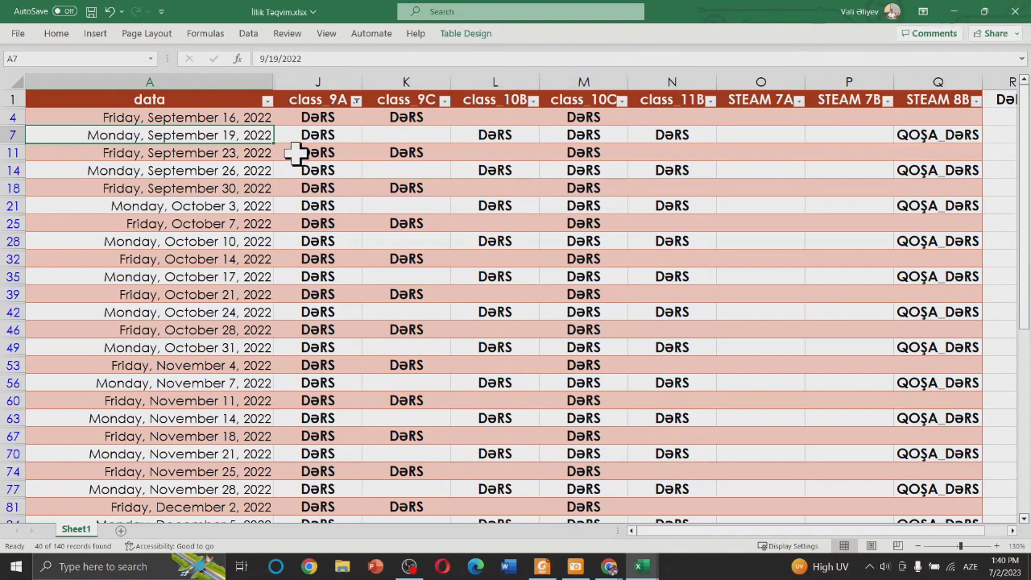
key(ctrl+o)
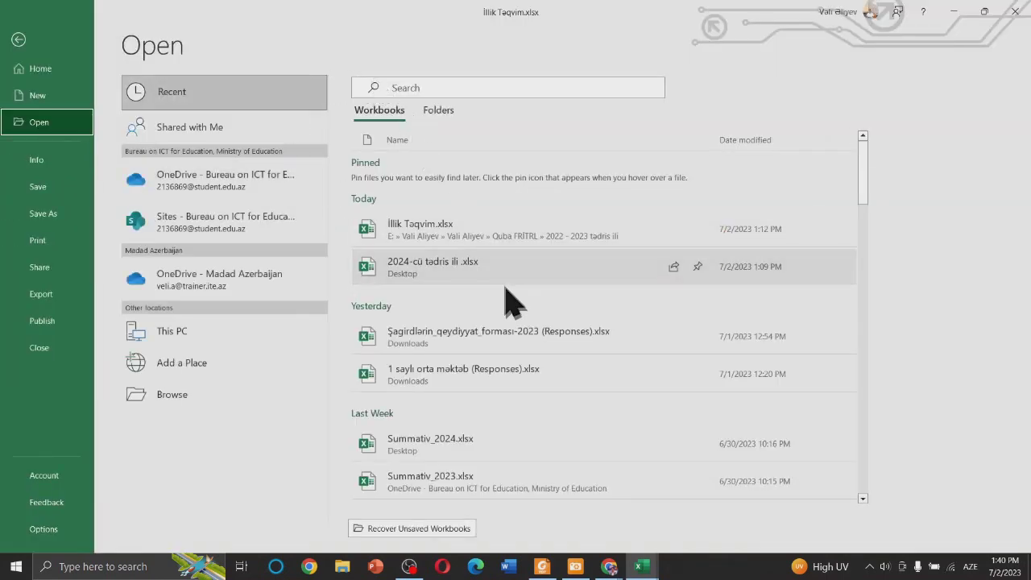
- Open 2024-cü tədris ili.xlsx, close İllik Təqvim.xlsx without saving, then restore the 2024 workbook
click(439, 274)
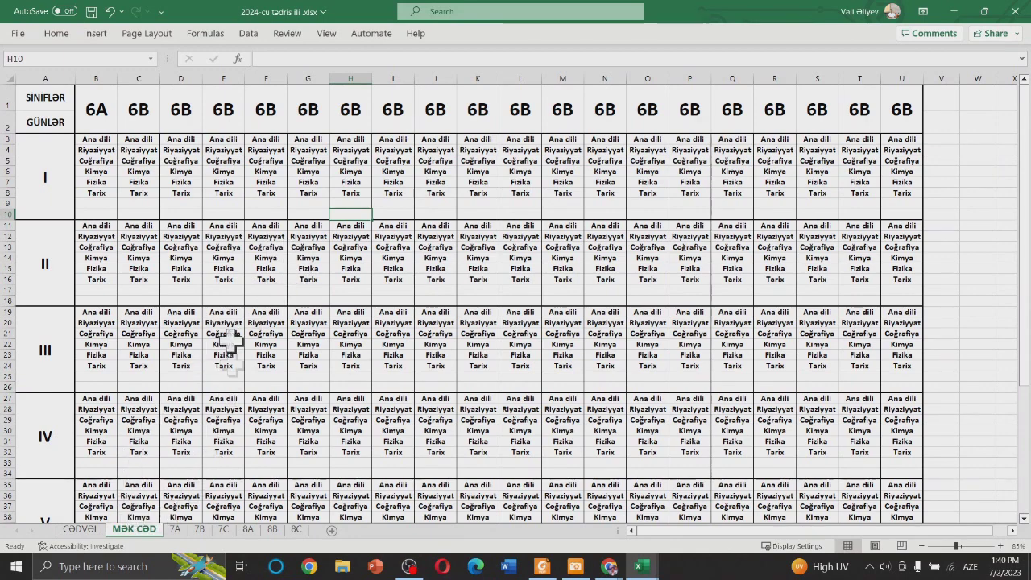
click(1014, 13)
click(1015, 11)
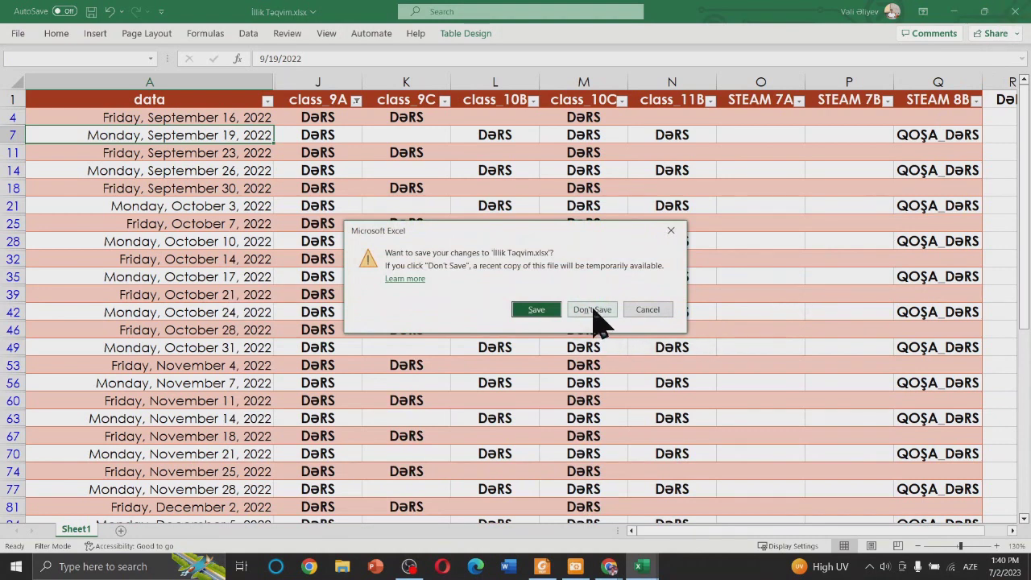
click(593, 311)
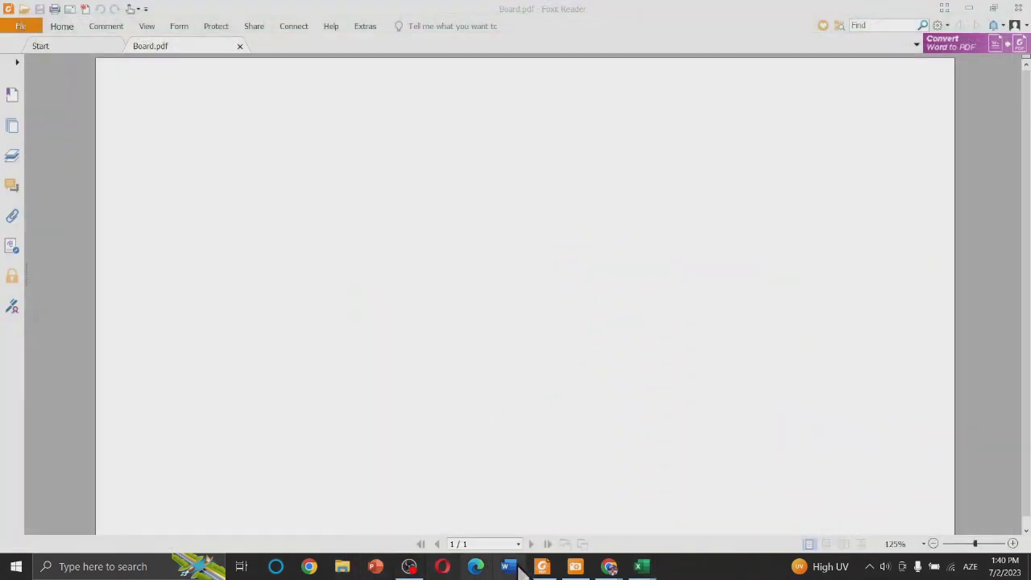
mouse_move(636, 561)
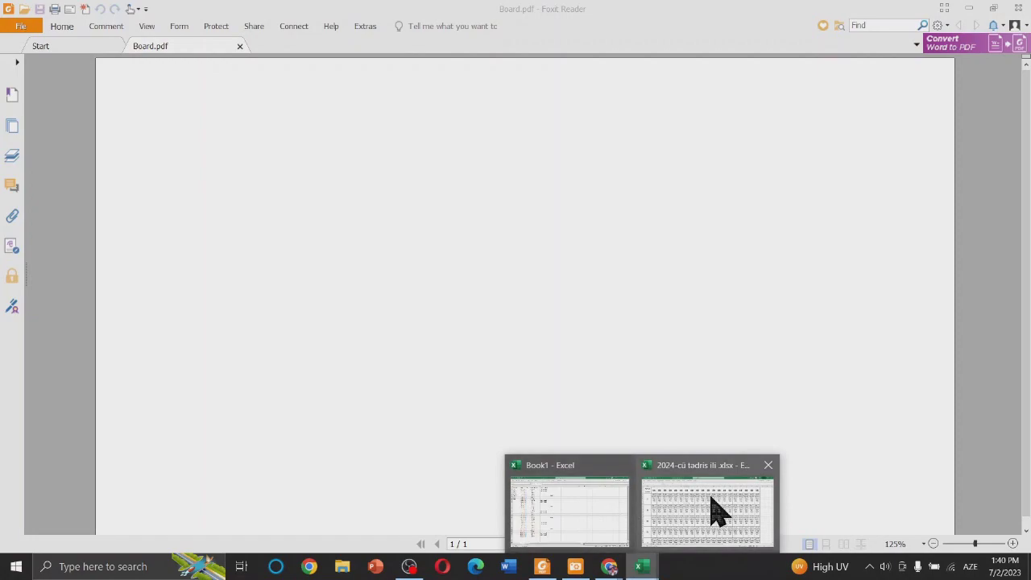
click(713, 508)
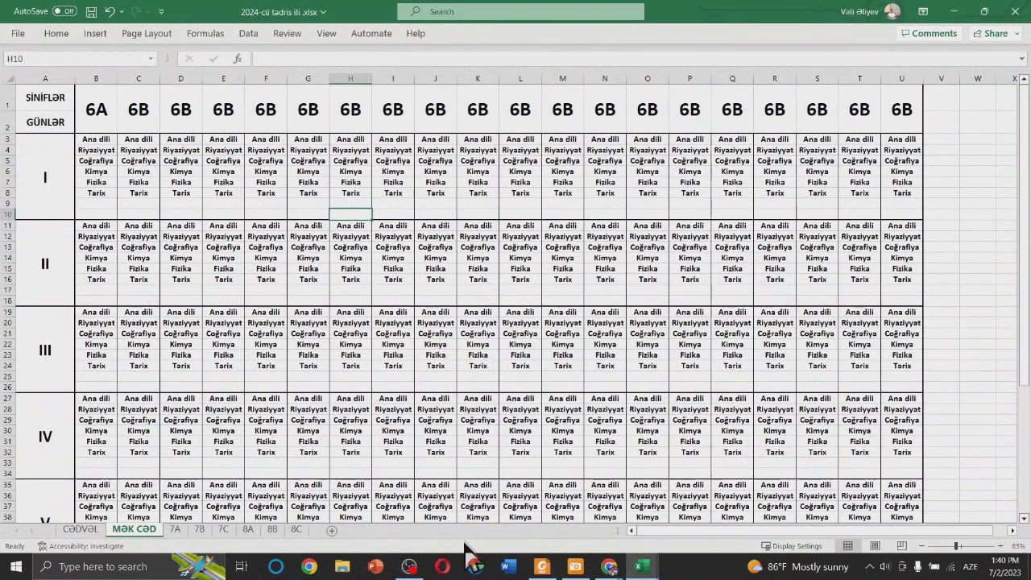
- Add a new worksheet and rename it 'İllik Təqvim'
click(332, 529)
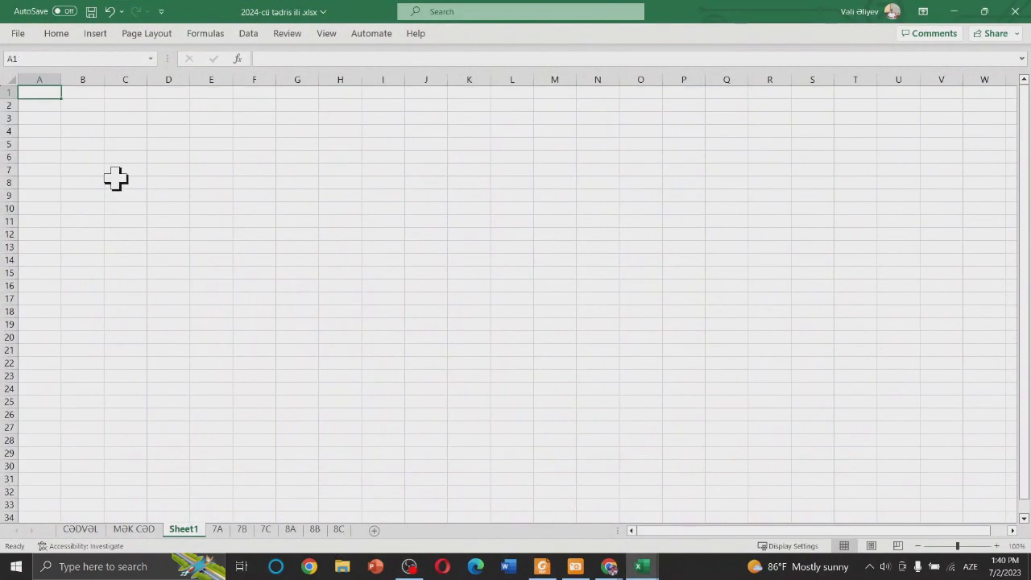
right_click(185, 529)
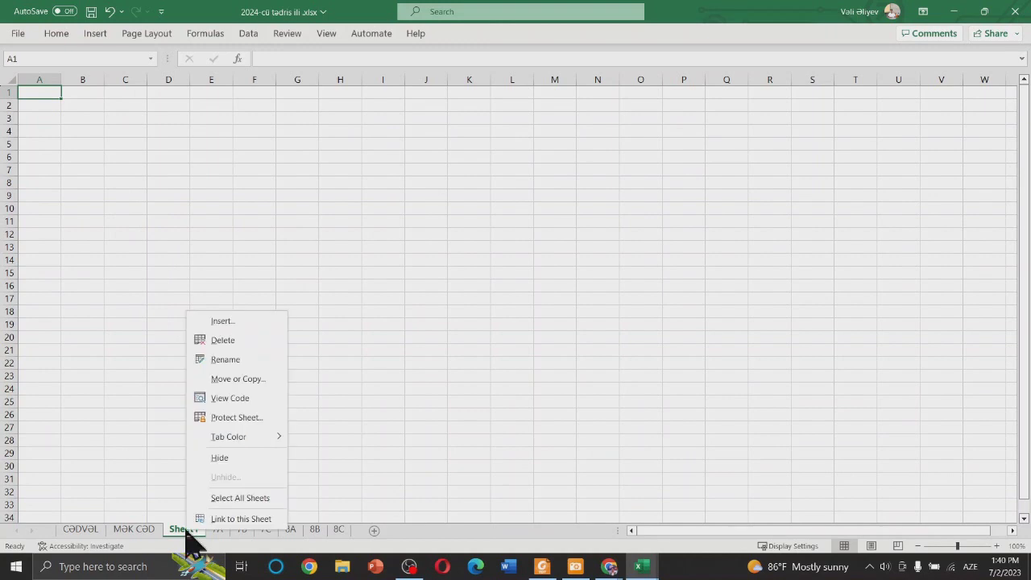
click(231, 340)
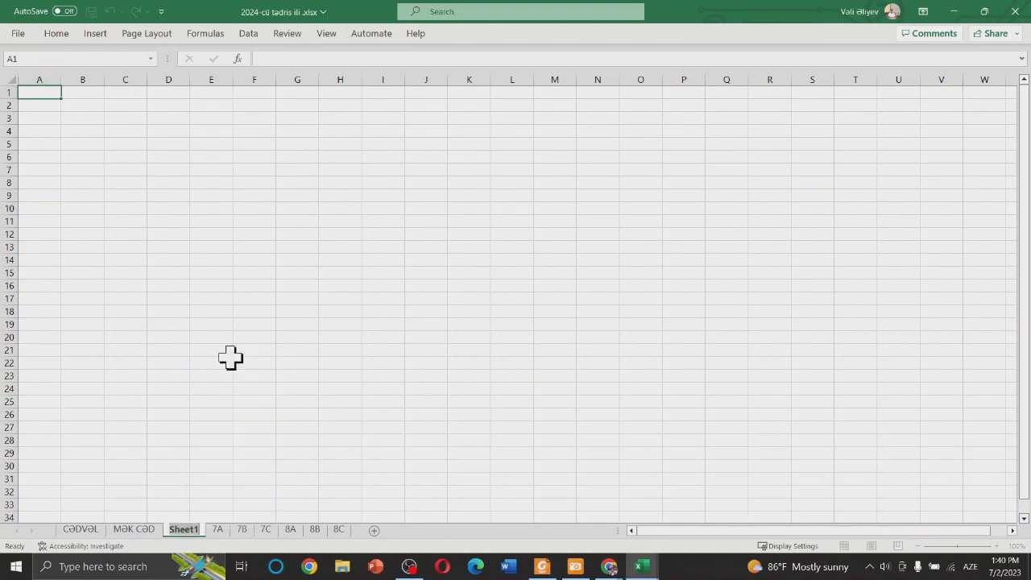
text(İllik Təqvim)
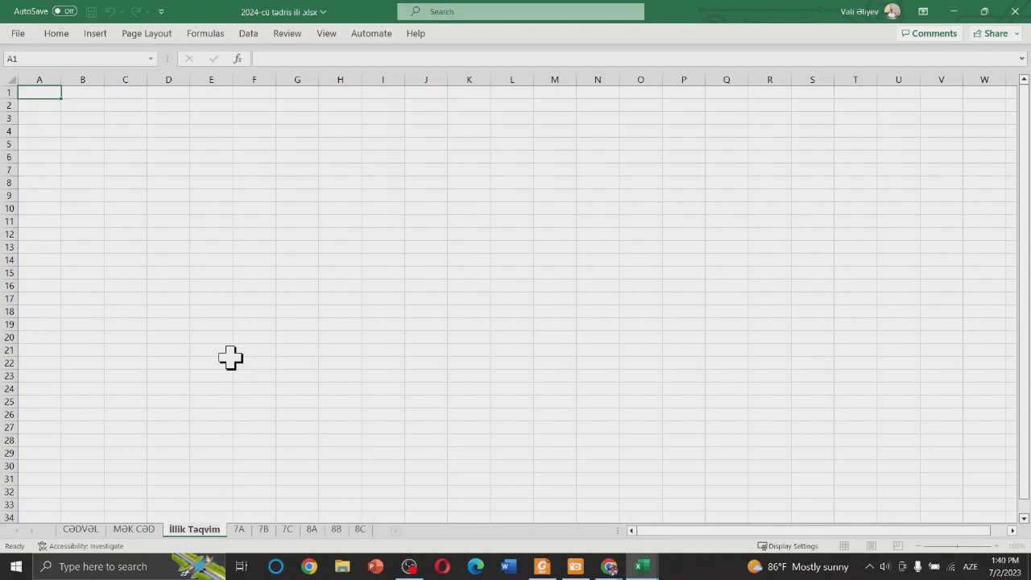
key(Return)
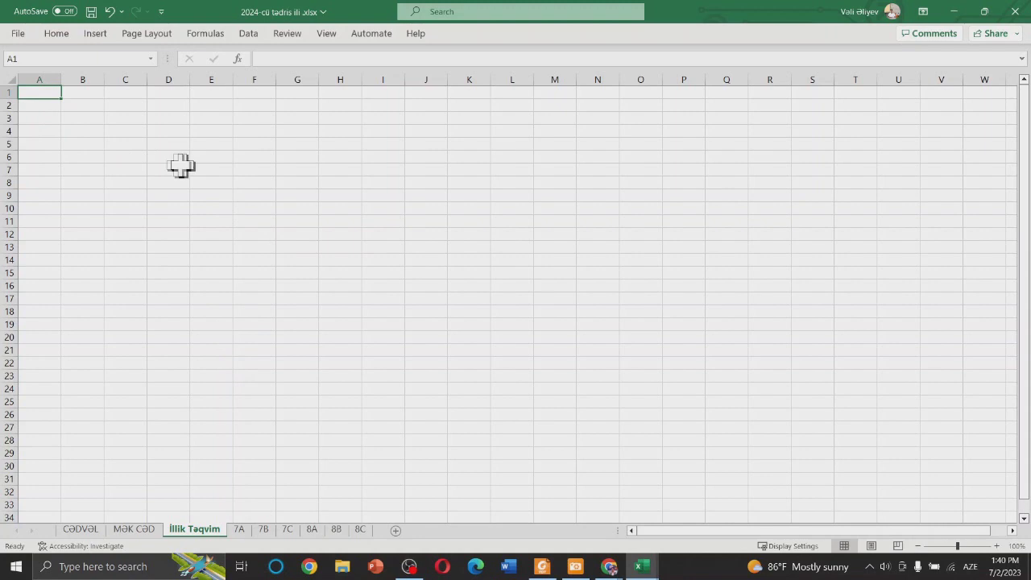
ctrl+scroll(50, 98, up, 3)
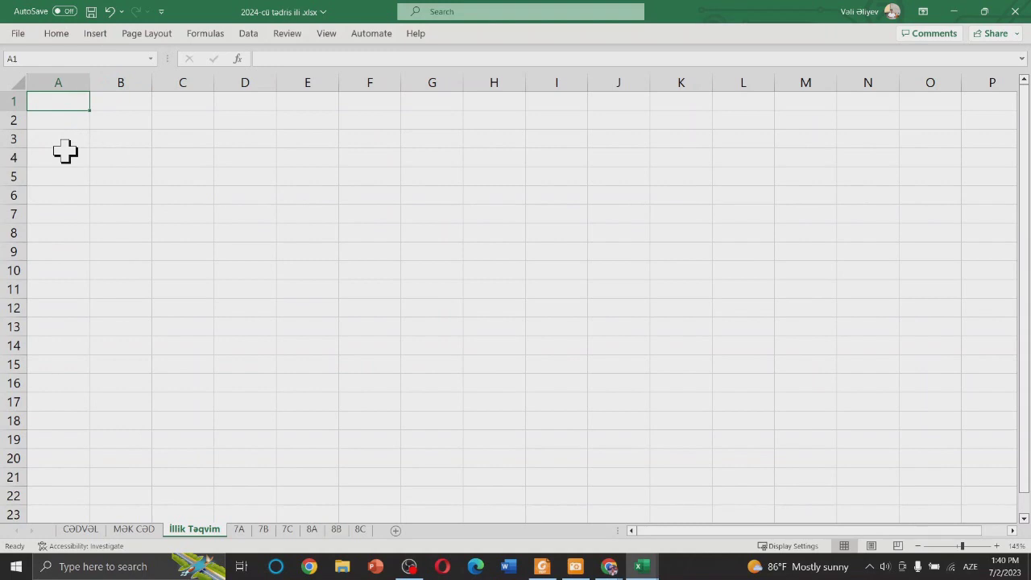
- Enter 'Referans' in A1 and start typing 'I Gün' in A2
text(Re)
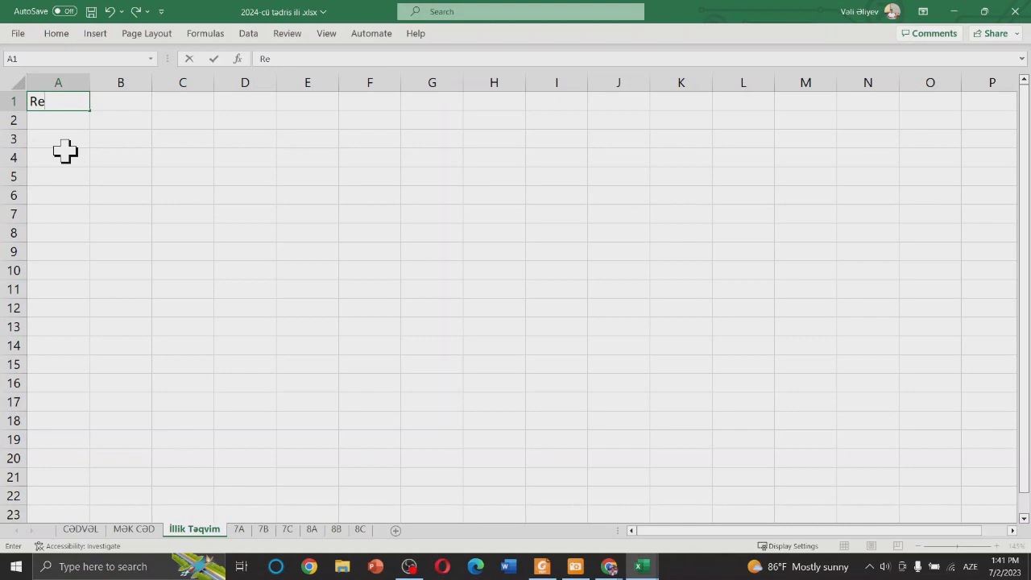
text(ferat)
key(BackSpace)
text(ns)
key(Return)
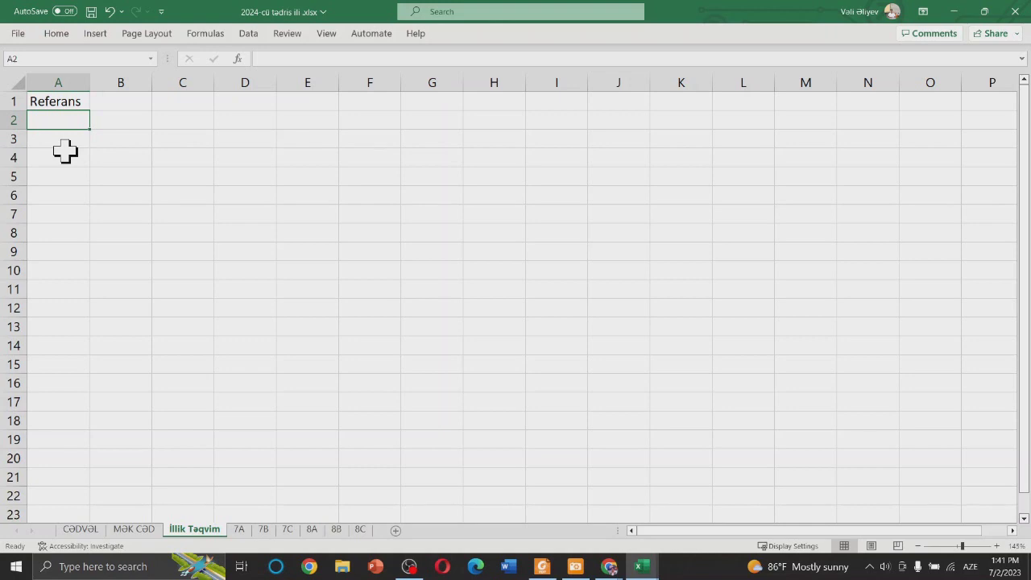
text(I)
text( Gün)
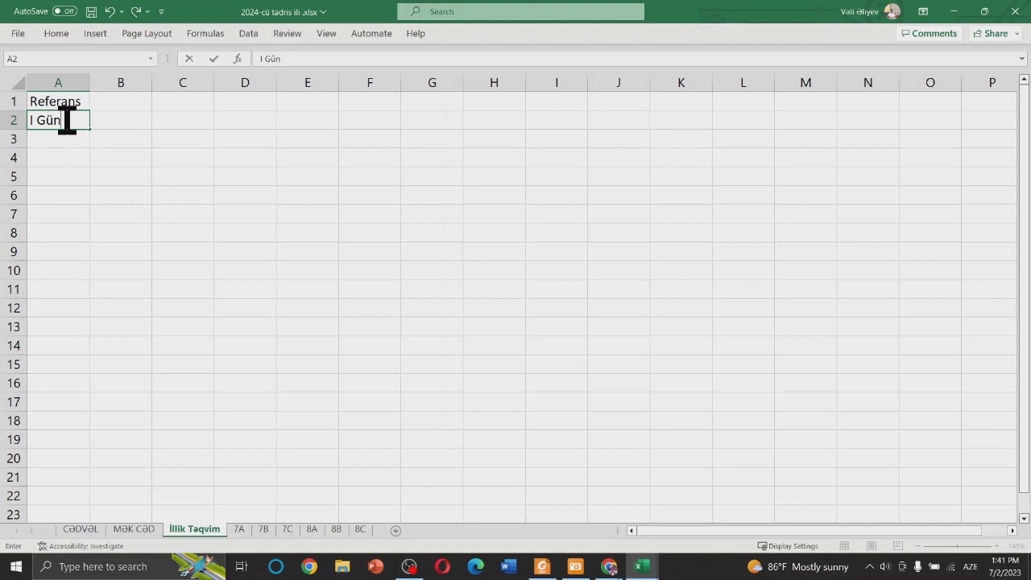
- Fill A2:A8 with I Gün, II Gün, III Gün, IV Gün, V Gün, Şənbə and Bazar
key(Return)
text(II Gün)
key(Return)
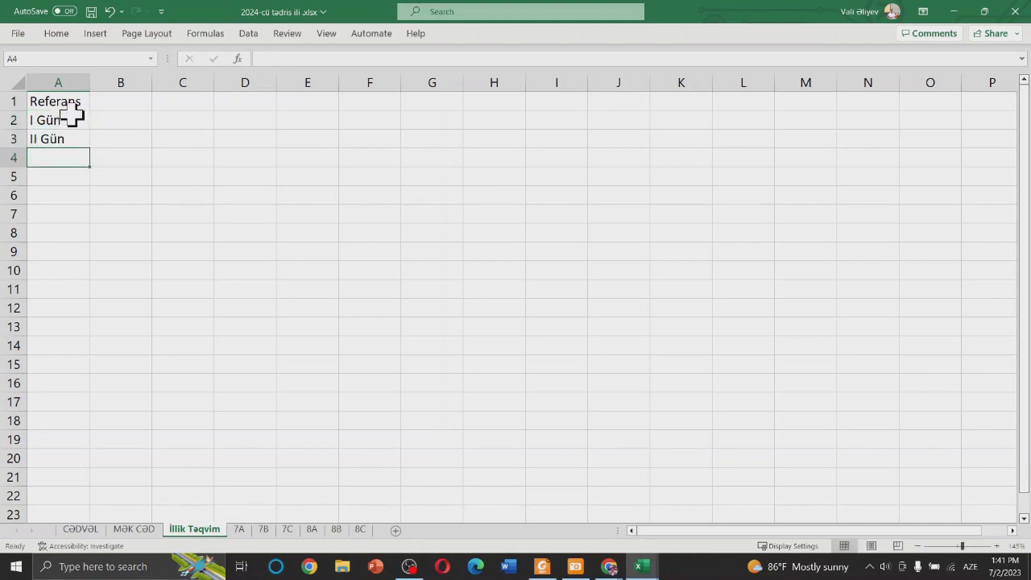
text(III Gün)
key(Return)
text(IV Gün)
key(Return)
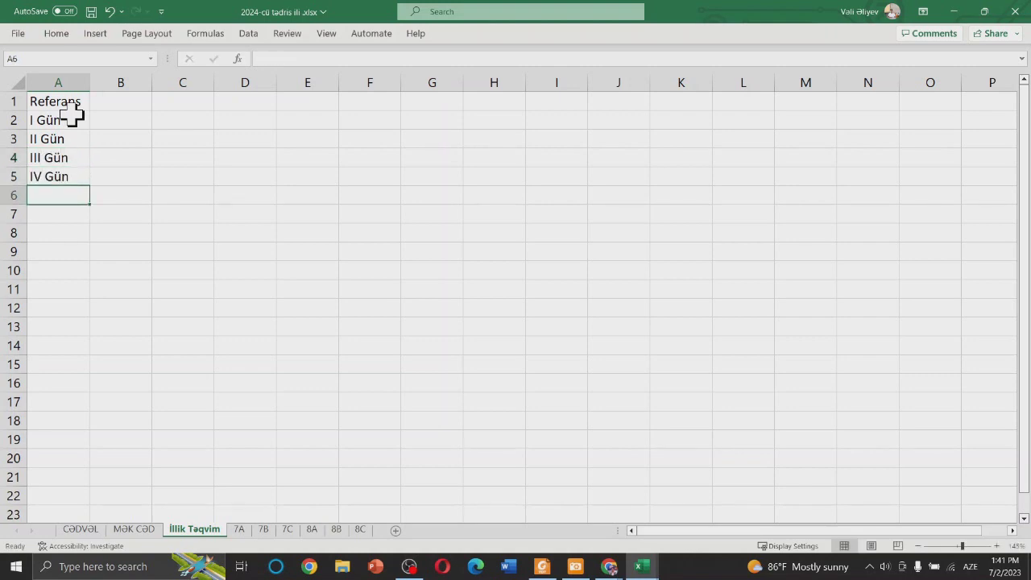
text(V Gün)
key(Return)
text(Şənbə)
key(Return)
text(Bazar)
key(Return)
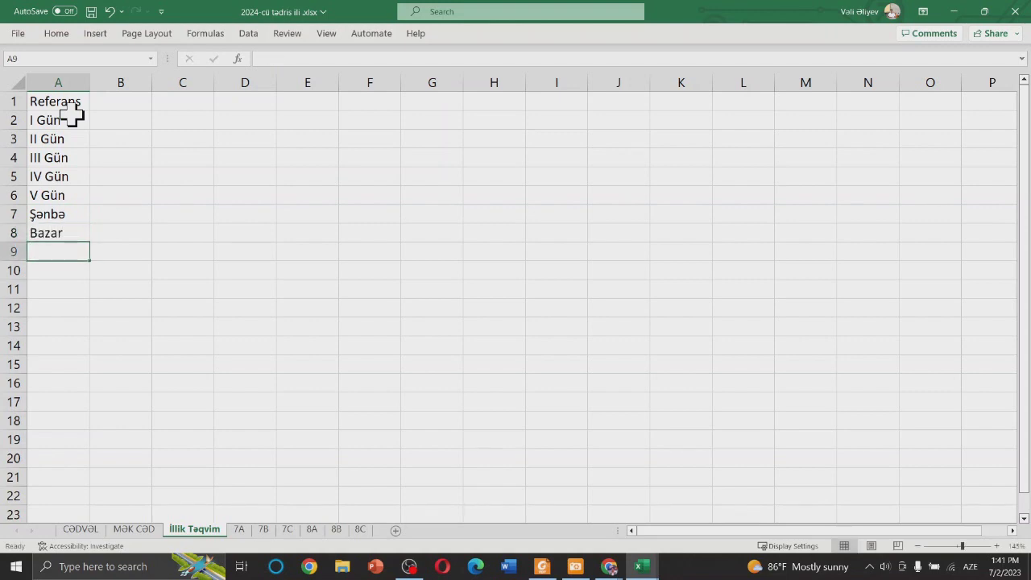
- Enter 'Bütün günlər' in B1 and widen column B to fit it
click(129, 101)
text(Təqvim)
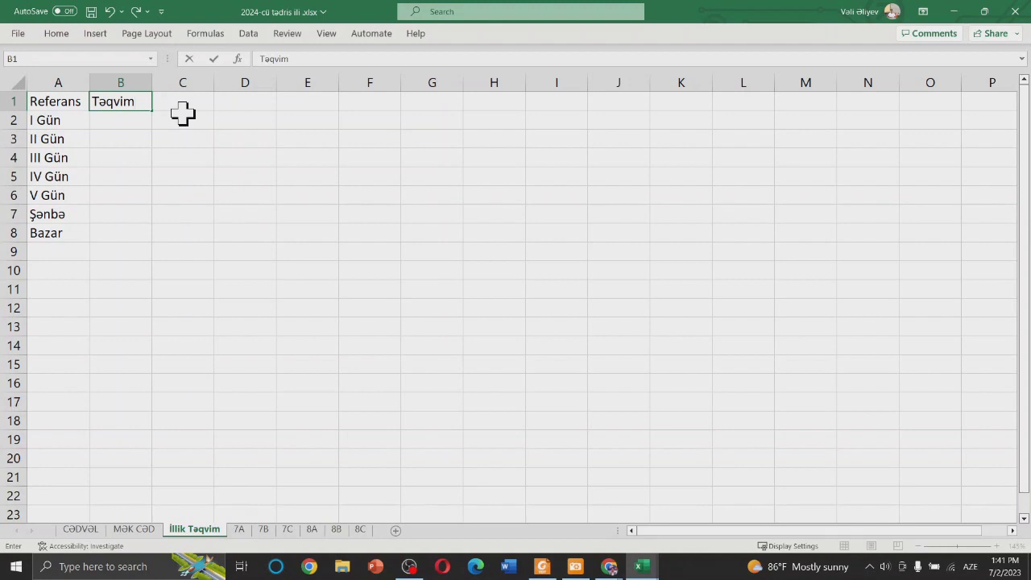
key(BackSpace)
key(BackSpace)
key(BackSpace)
key(BackSpace)
key(BackSpace)
key(BackSpace)
text(Bütün günlər)
key(Return)
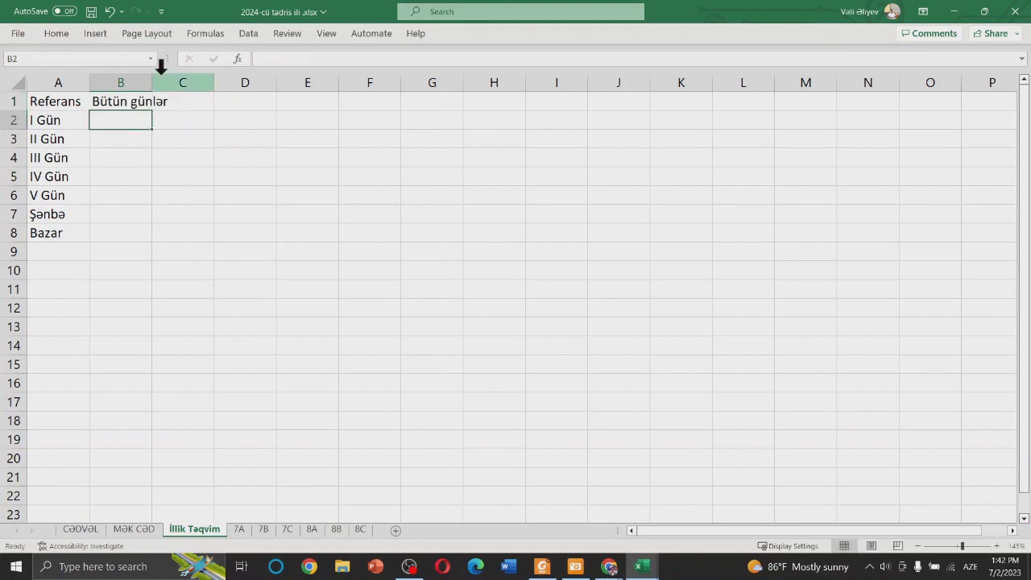
drag(152, 82, 186, 83)
click(161, 153)
click(138, 120)
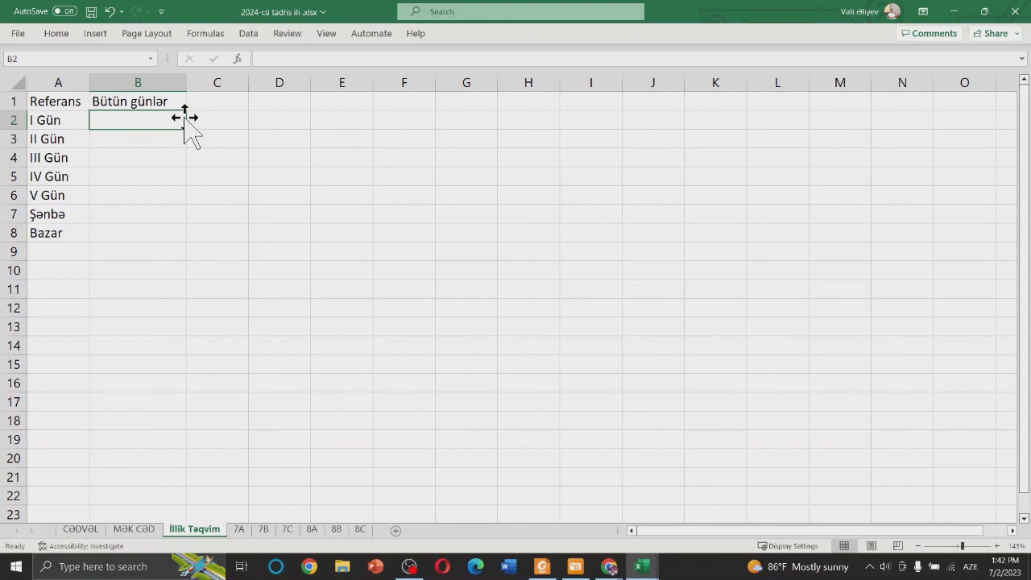
- Enter the start date 9/15/2023 in B2
text(9/15/)
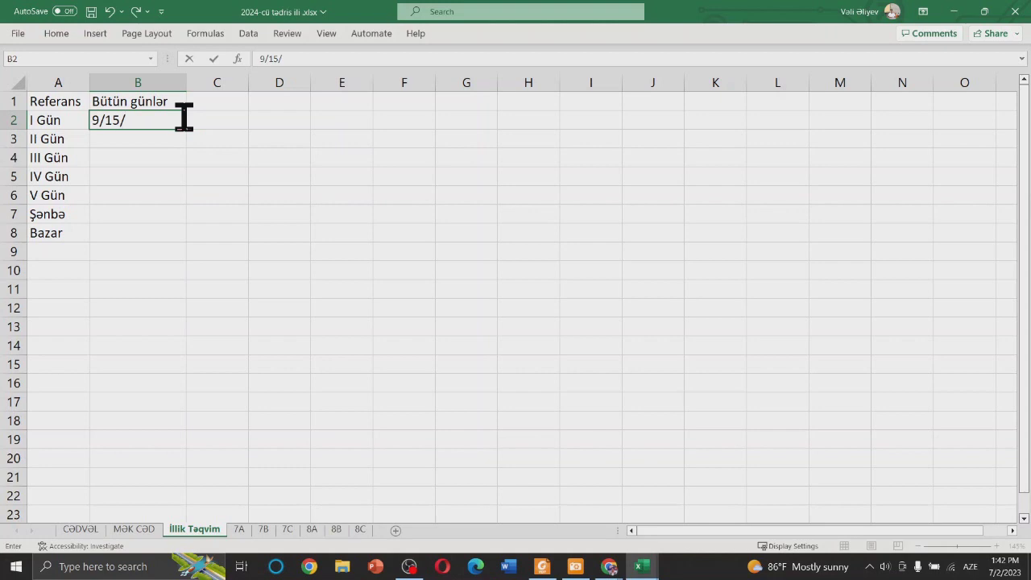
text(2023)
key(Return)
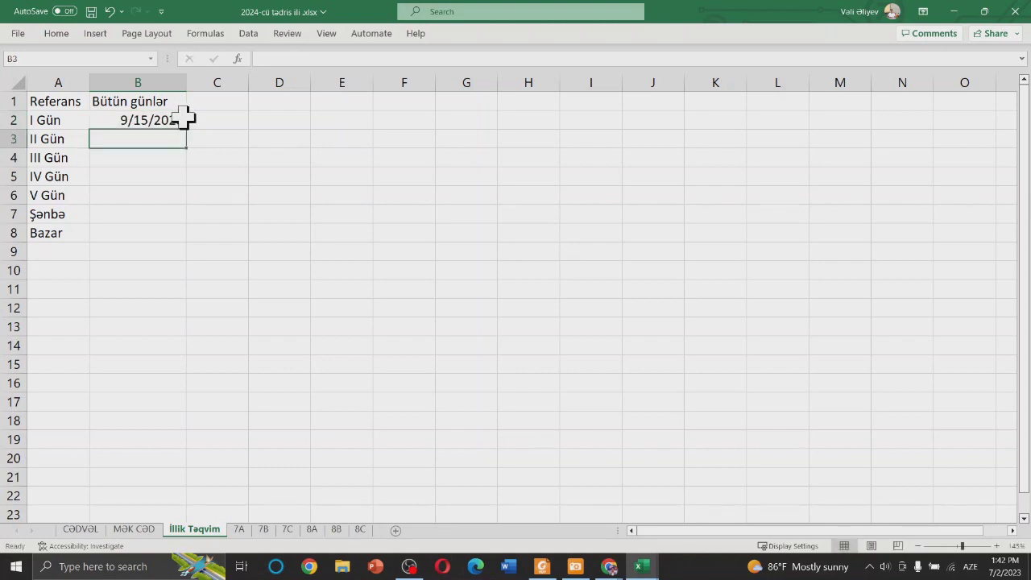
- Fill daily dates down to 9/29/2023, undoing an extension to 10/14/2023
click(182, 120)
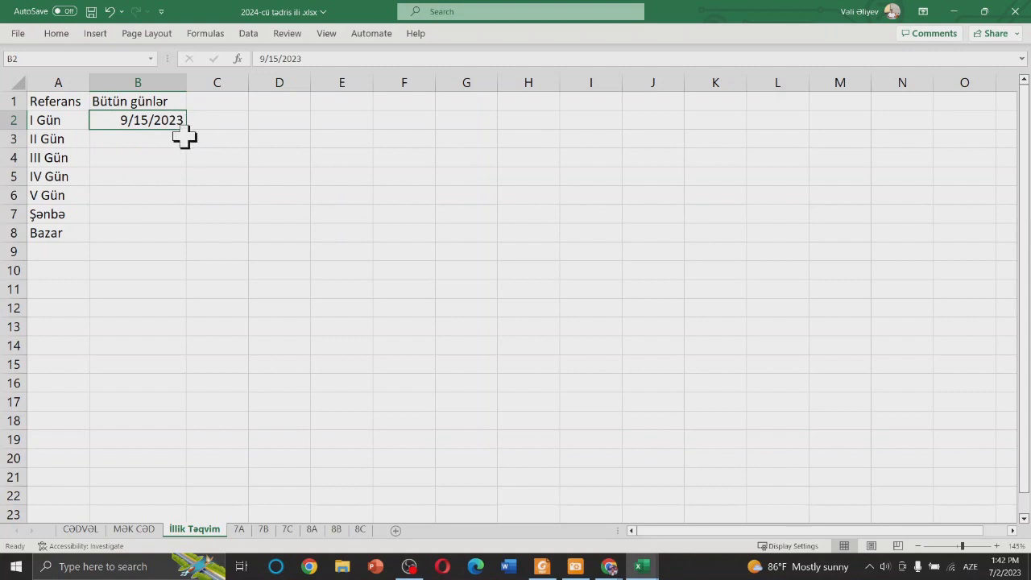
drag(186, 130, 147, 391)
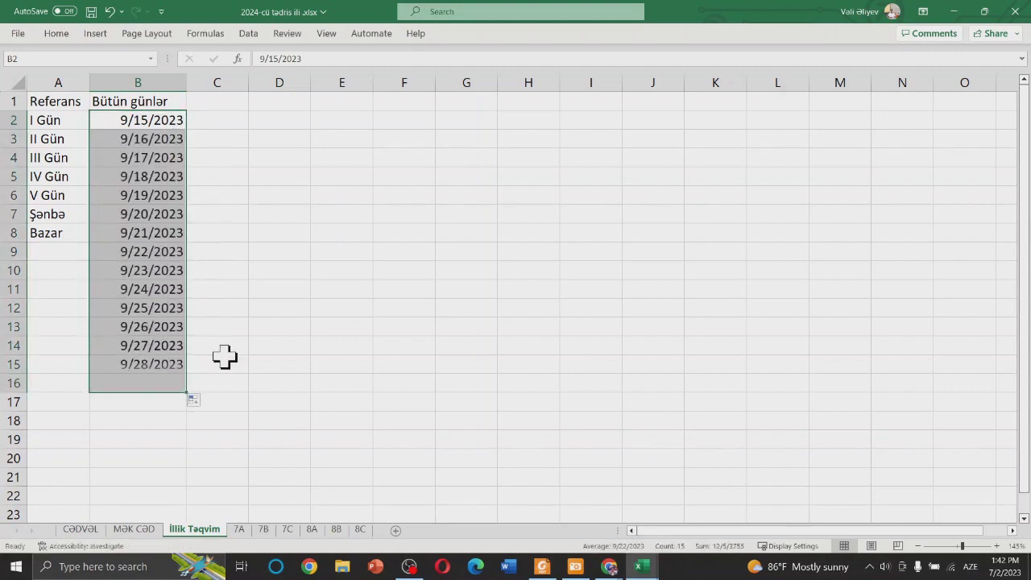
click(179, 214)
click(203, 121)
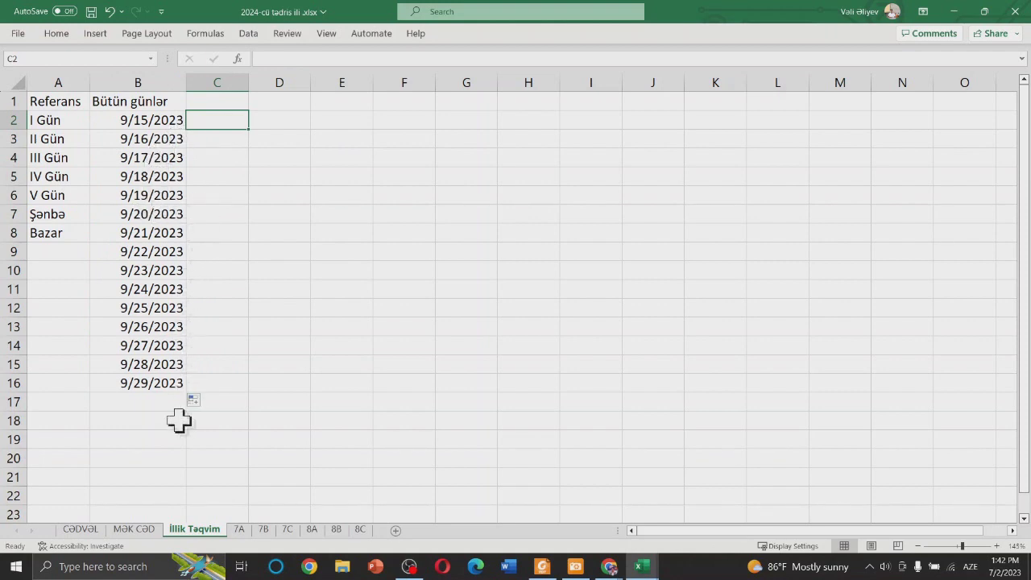
click(162, 381)
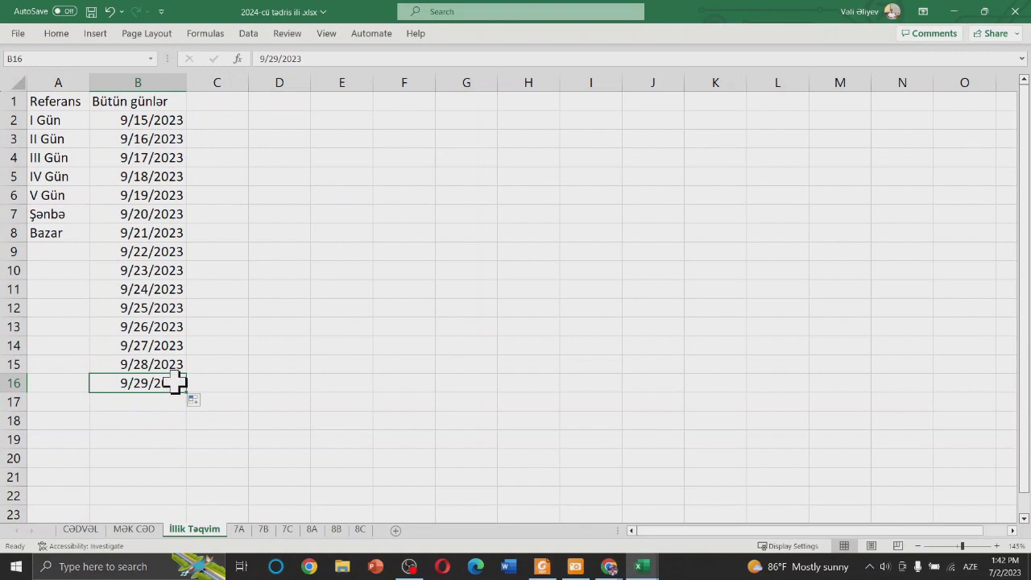
drag(186, 393, 192, 481)
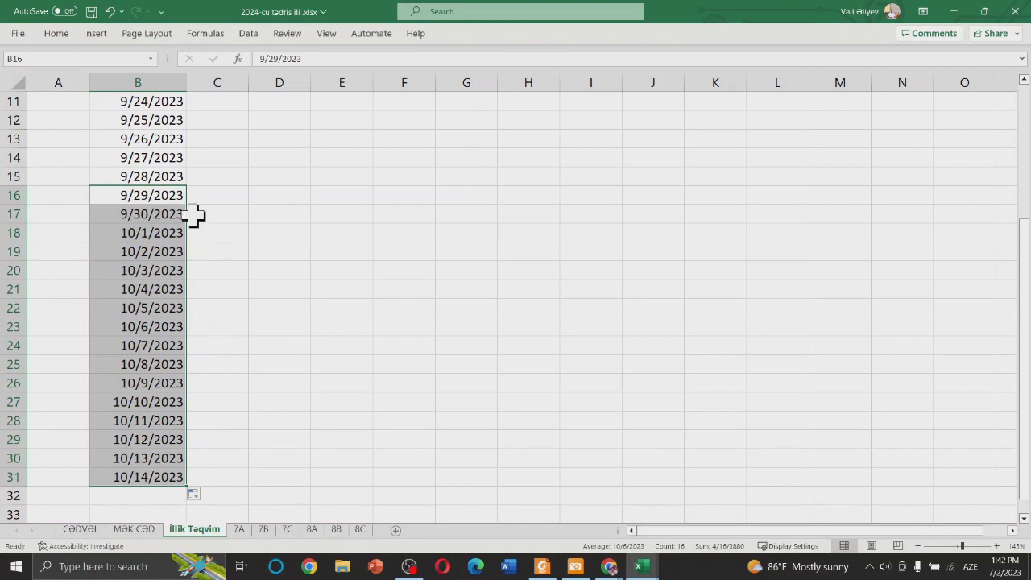
key(ctrl+z)
key(ctrl+z)
key(ctrl+z)
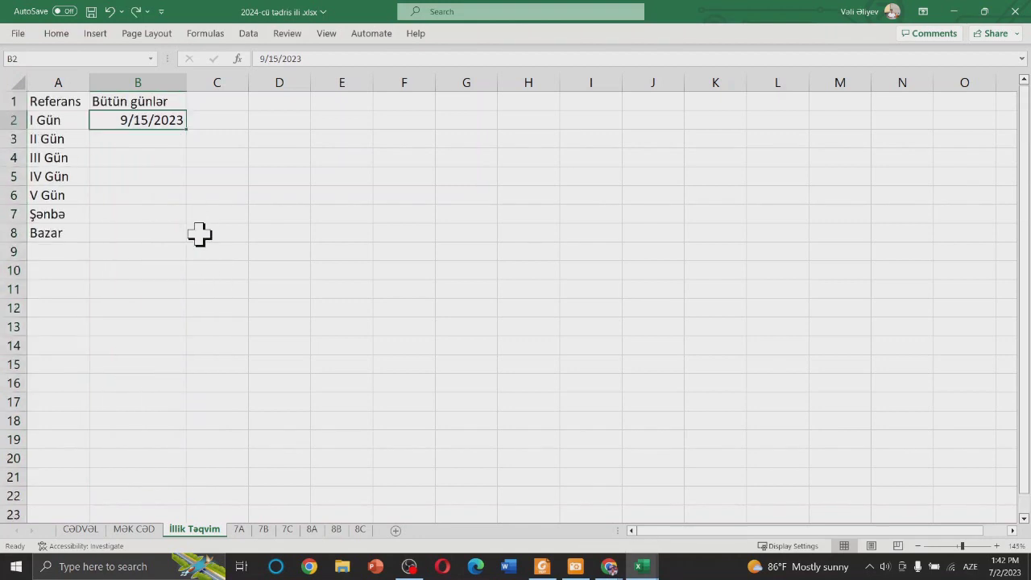
- Fill the daily date series from B2 down to row 96 and return to the top
drag(185, 129, 212, 405)
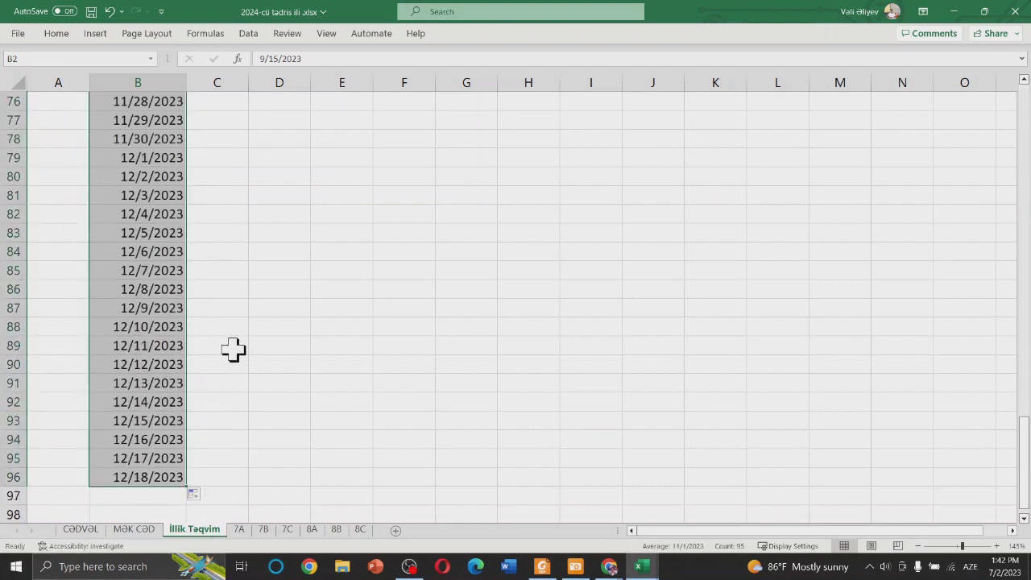
scroll(218, 343, up, 1)
scroll(217, 342, up, 7)
scroll(218, 343, up, 4)
scroll(218, 342, up, 3)
scroll(218, 343, up, 8)
scroll(208, 326, up, 1)
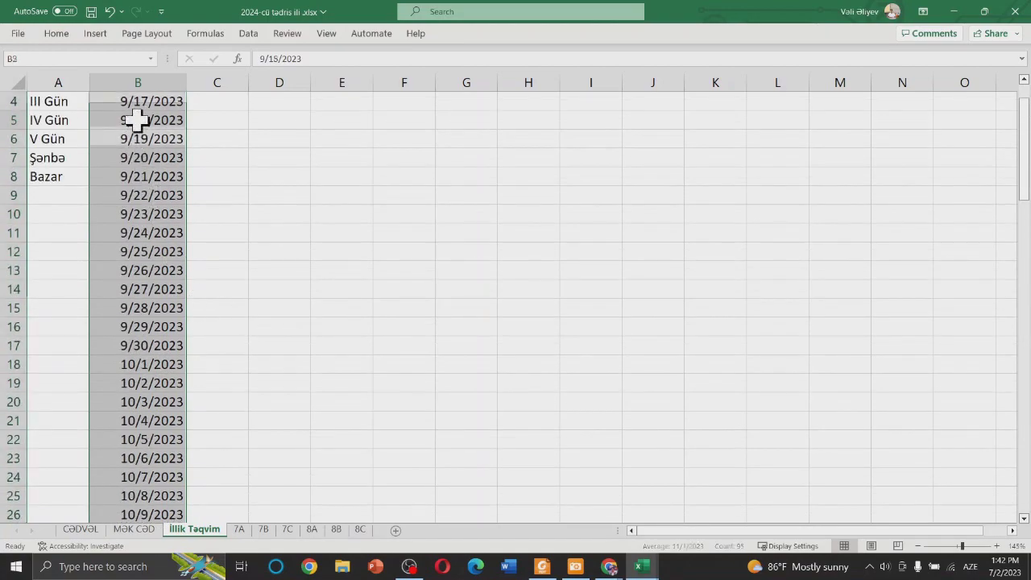
click(165, 120)
scroll(153, 137, up, 1)
scroll(161, 242, down, 1)
click(147, 366)
click(165, 458)
scroll(201, 394, up, 2)
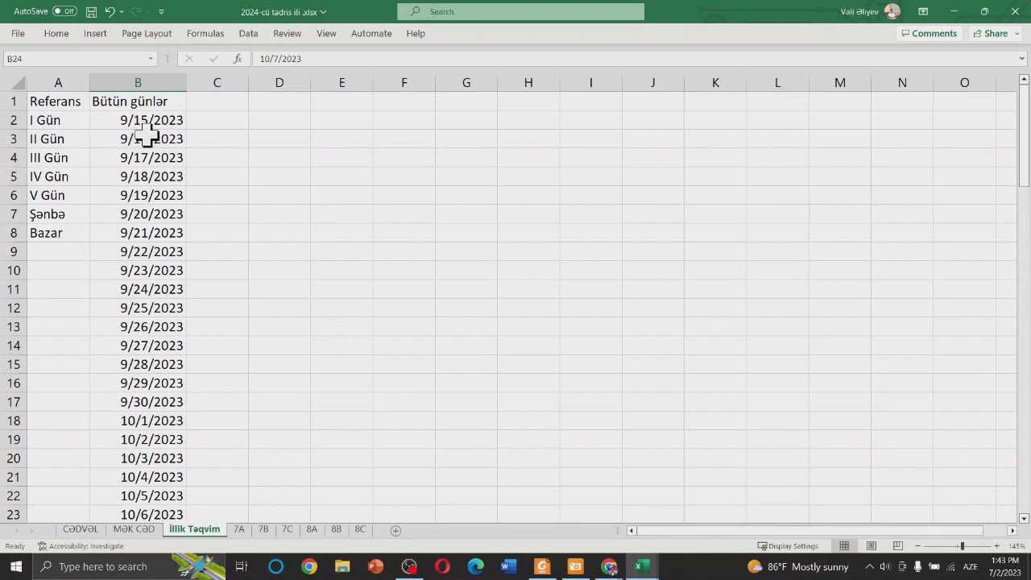
click(222, 103)
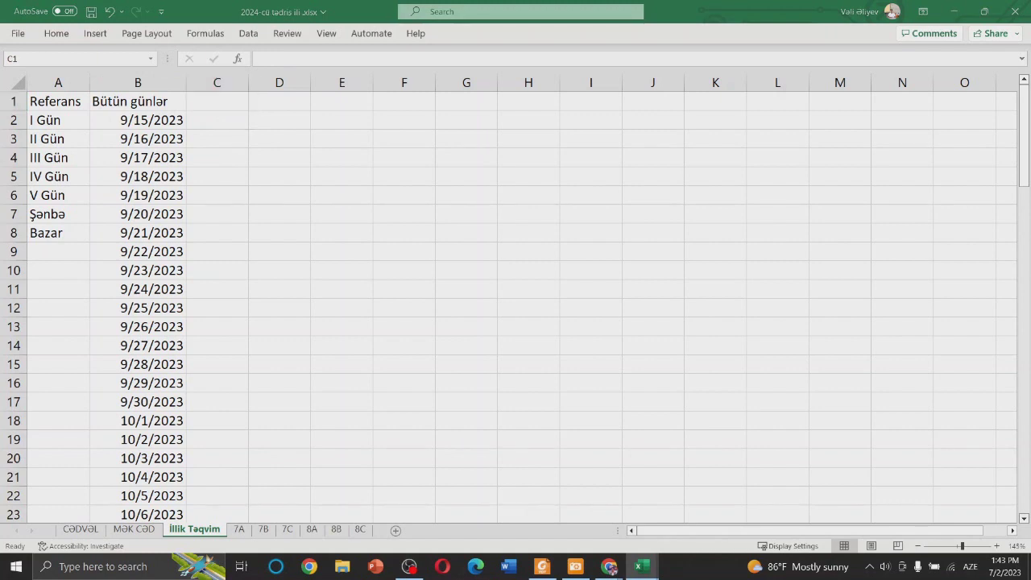
- Head C1 'Həftə günü' and enter =WEEKDAY(B2) in C2
click(218, 98)
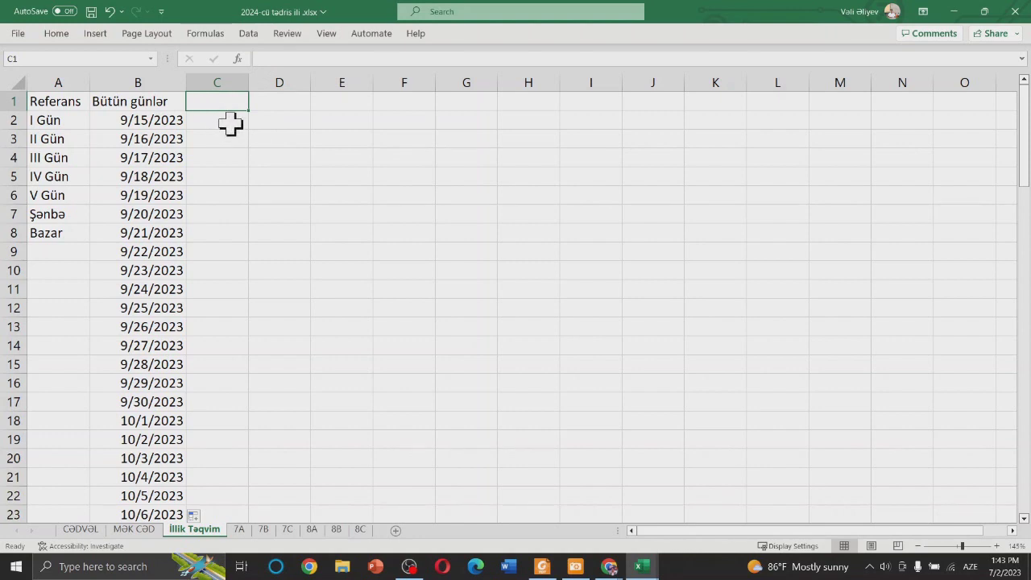
text(H)
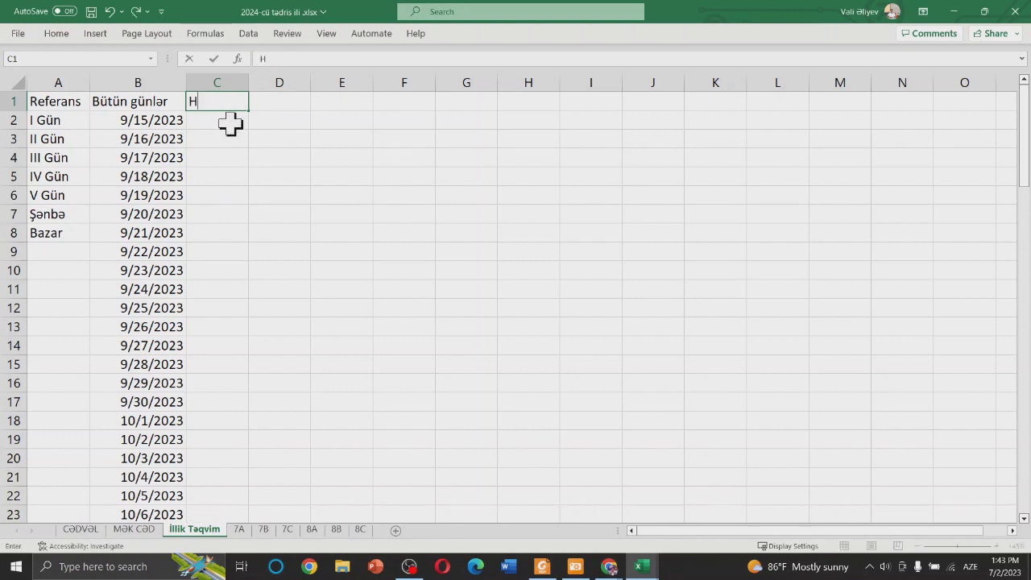
text(əftə güü)
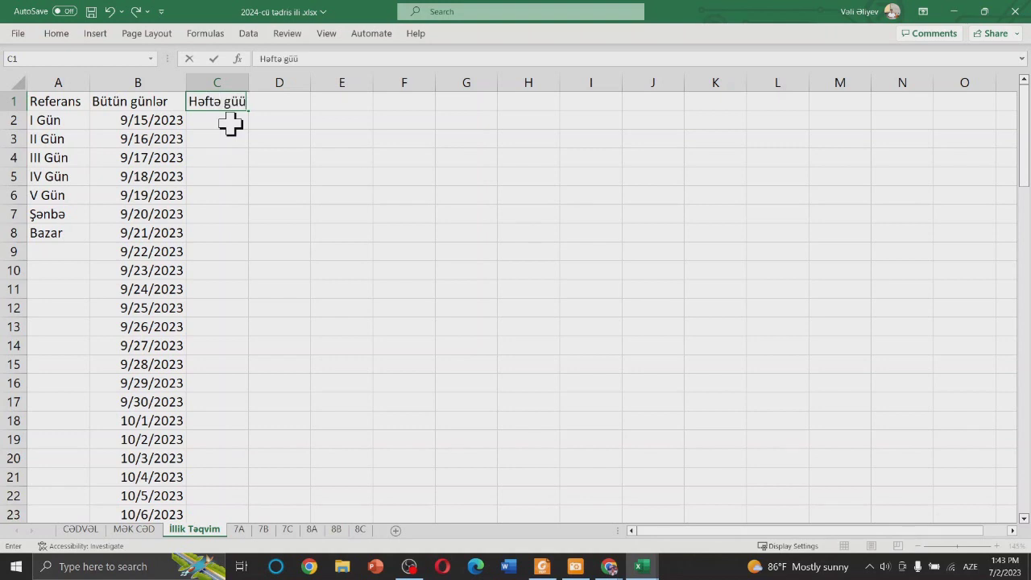
text(n)
key(Return)
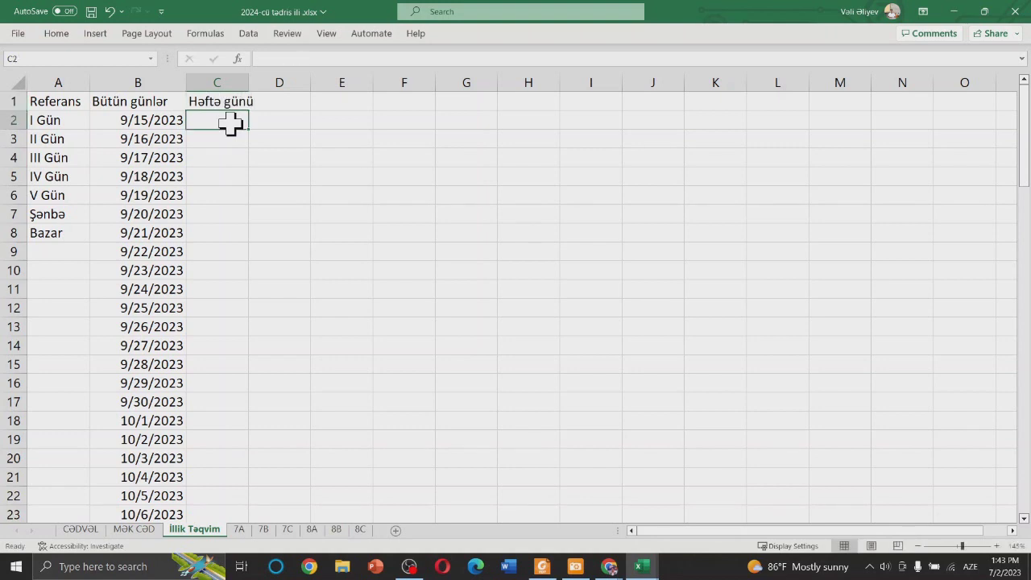
text(=)
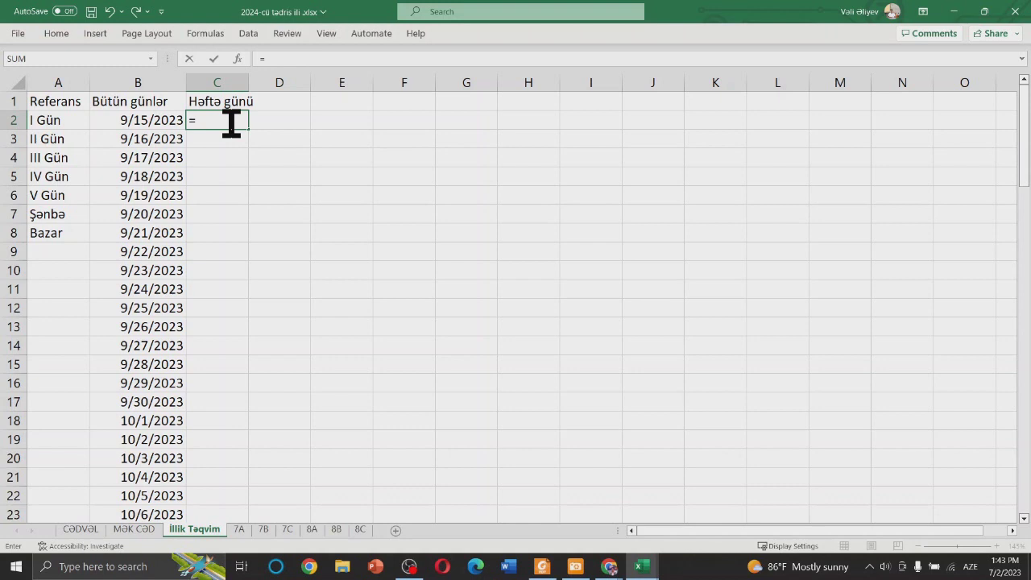
key(super+space)
text(W)
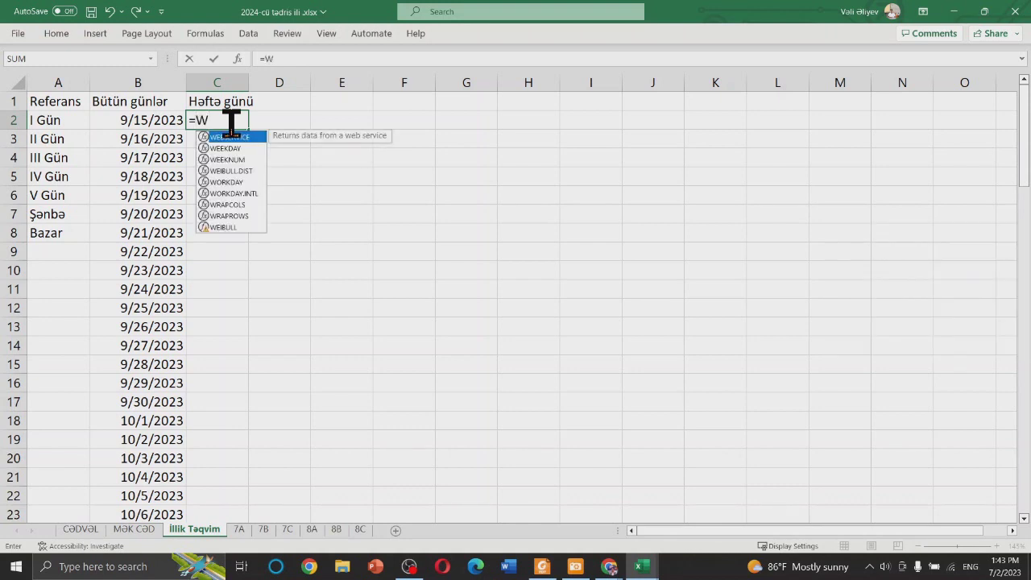
key(Down)
key(Tab)
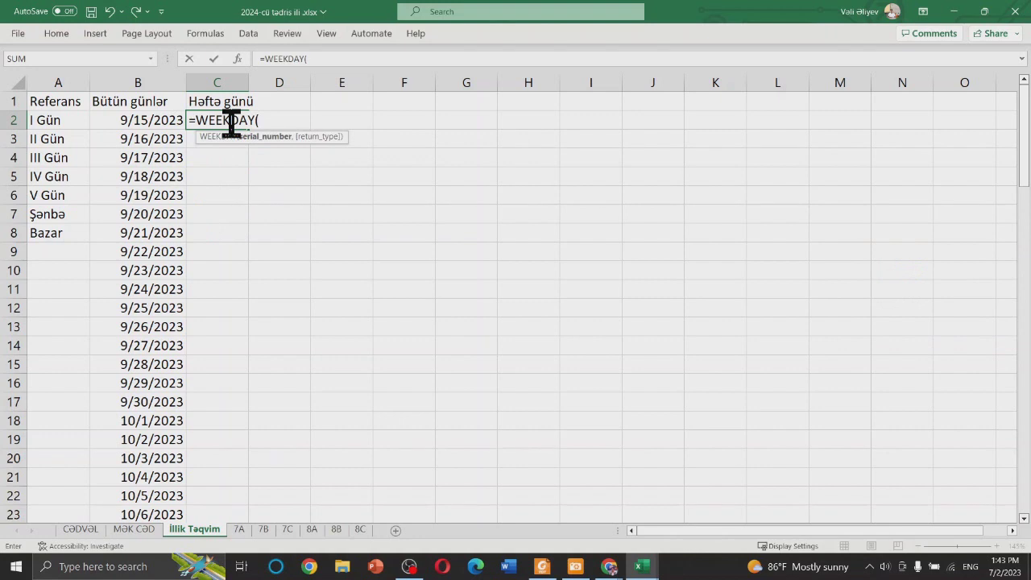
click(166, 123)
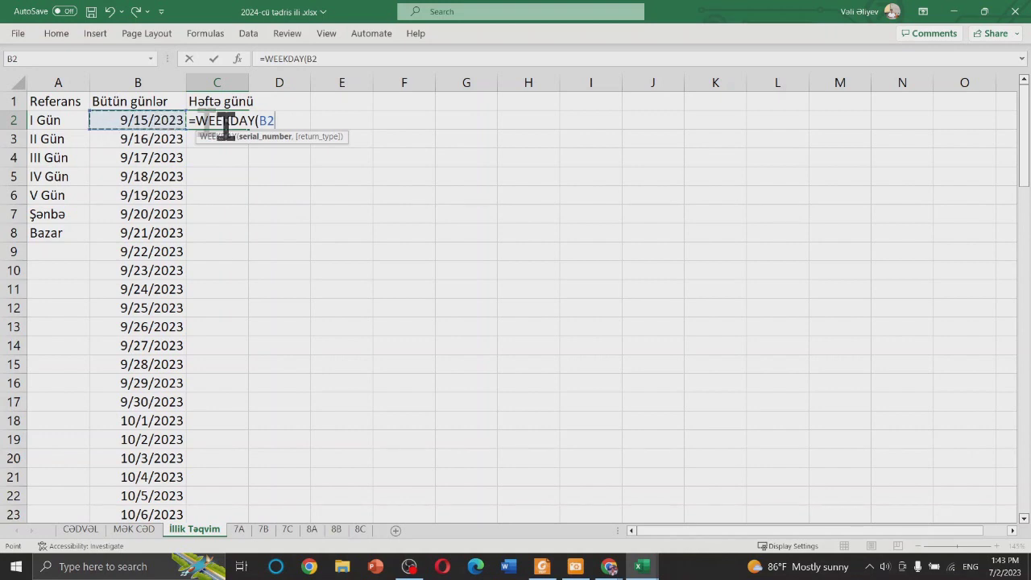
text())
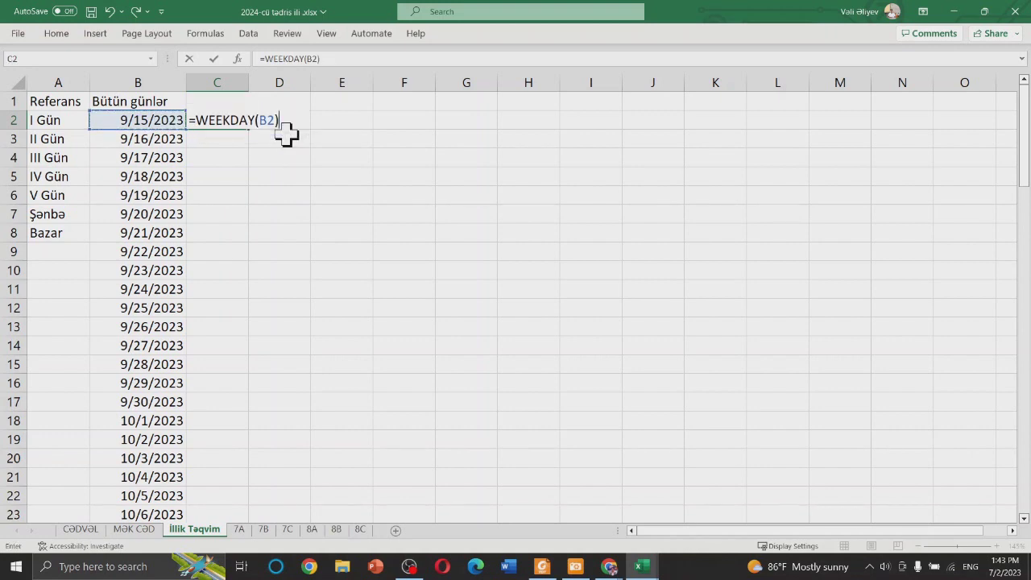
key(Return)
- Fill the WEEKDAY formula from C2 down column C through row 96
click(250, 125)
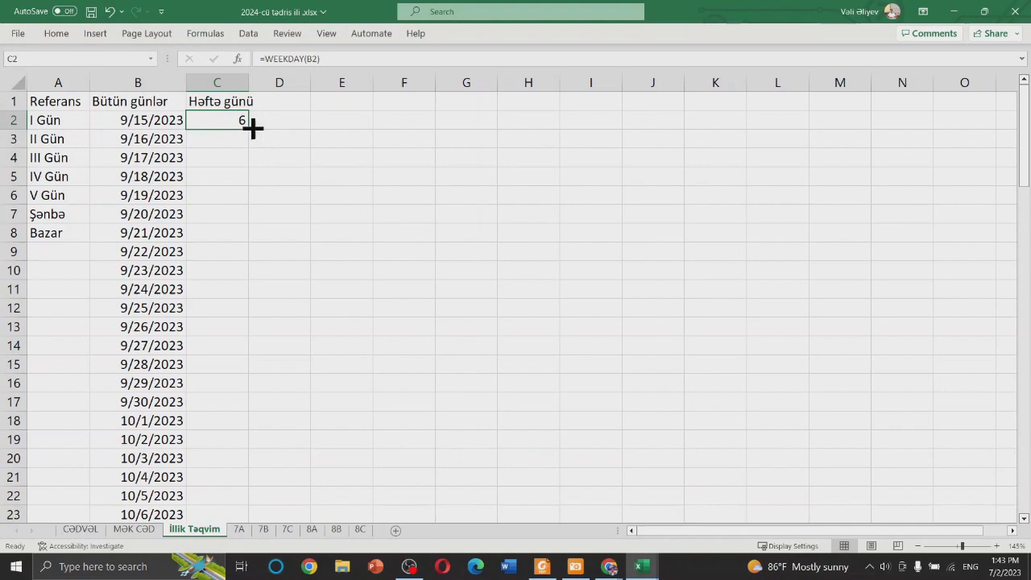
mouse_move(252, 126)
mouse_down()
mouse_move(267, 548)
mouse_move(266, 526)
mouse_up()
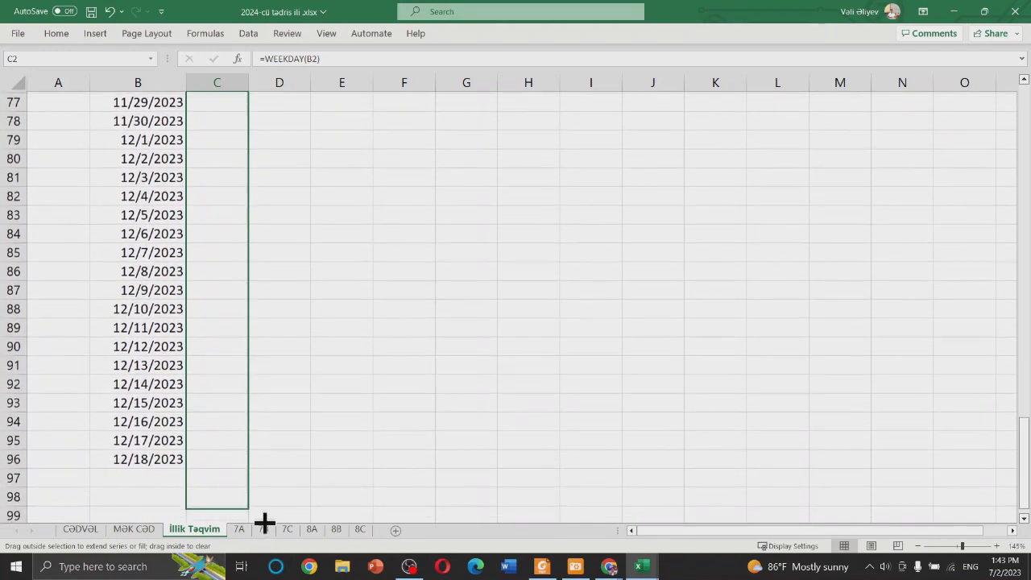
drag(265, 526, 261, 467)
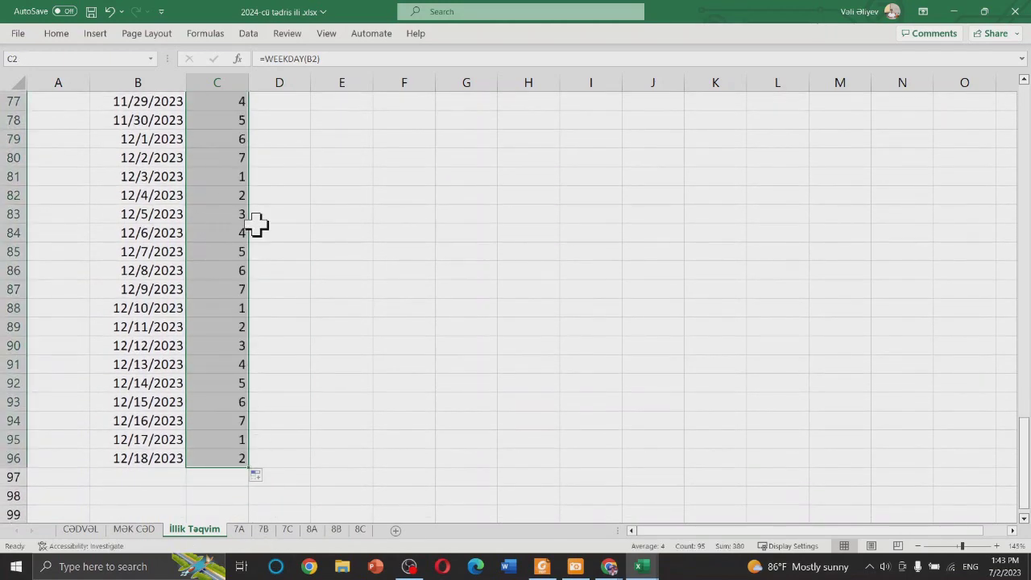
scroll(255, 228, up, 7)
scroll(253, 230, up, 11)
scroll(241, 181, up, 7)
scroll(242, 169, up, 1)
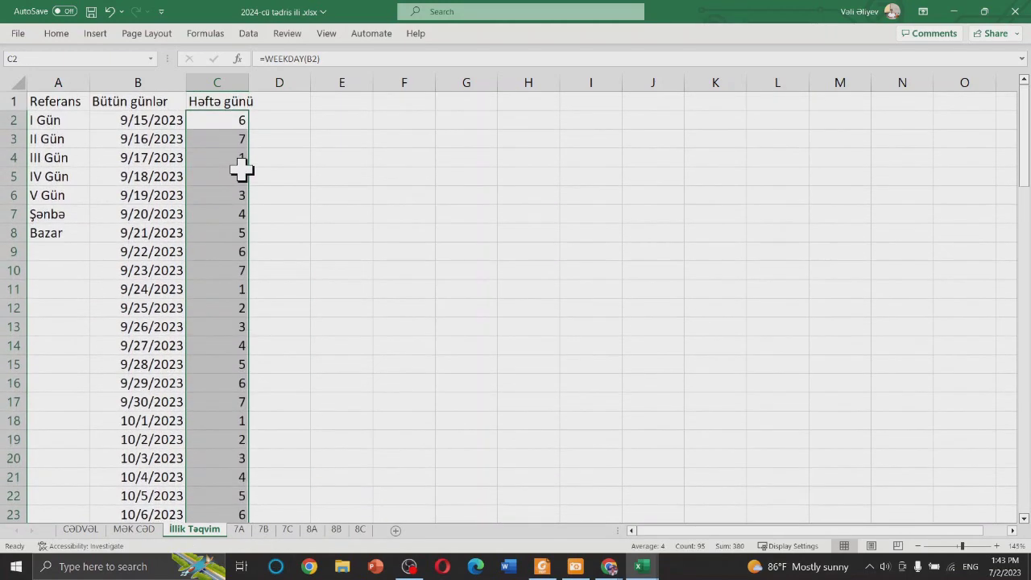
click(278, 137)
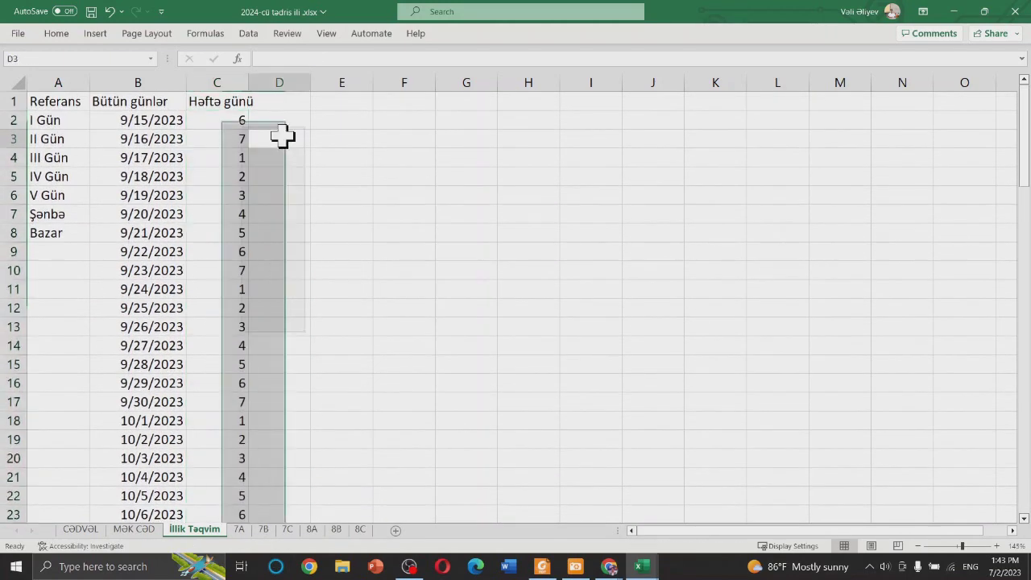
click(234, 120)
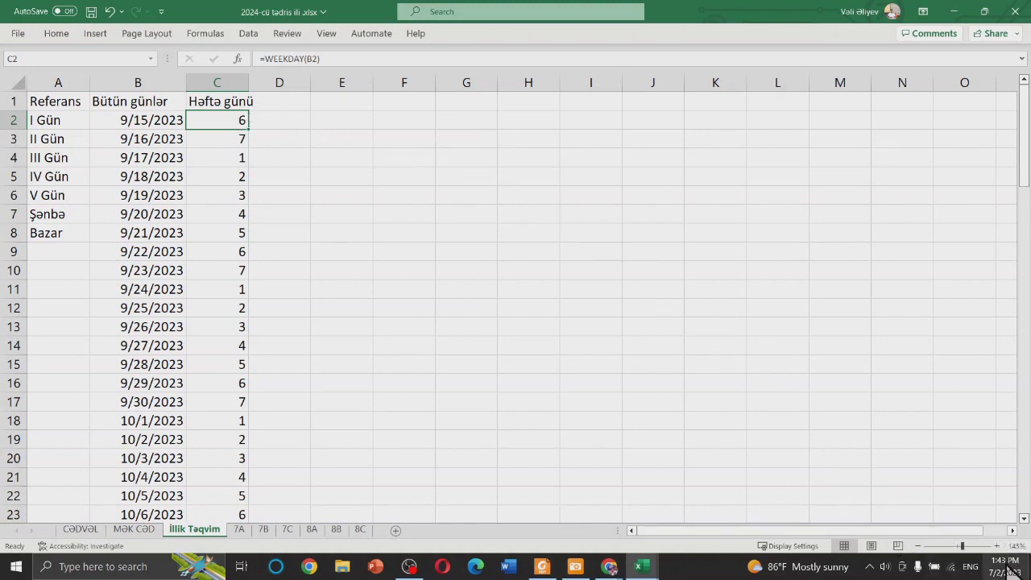
click(1007, 566)
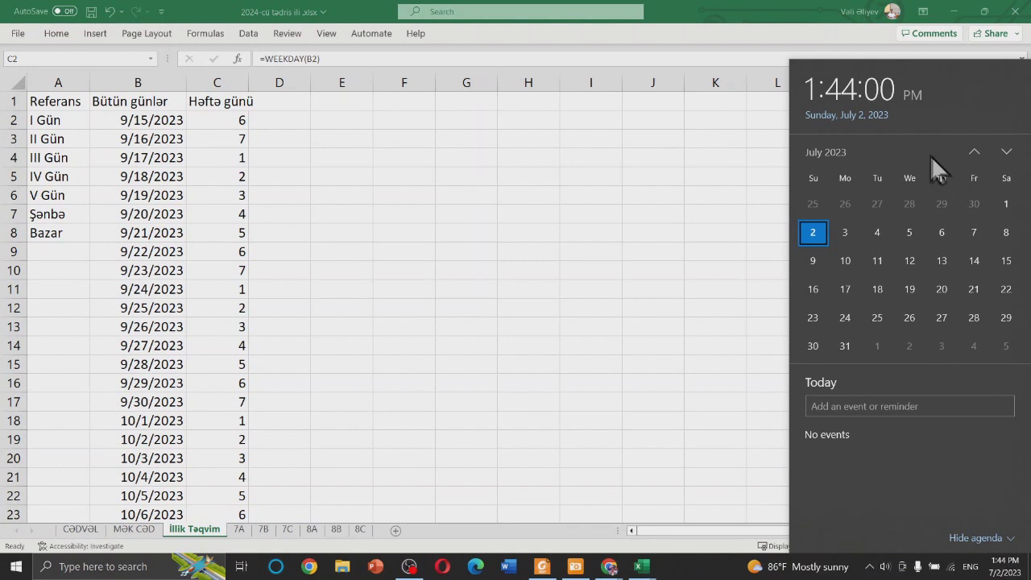
click(1007, 153)
click(1007, 153)
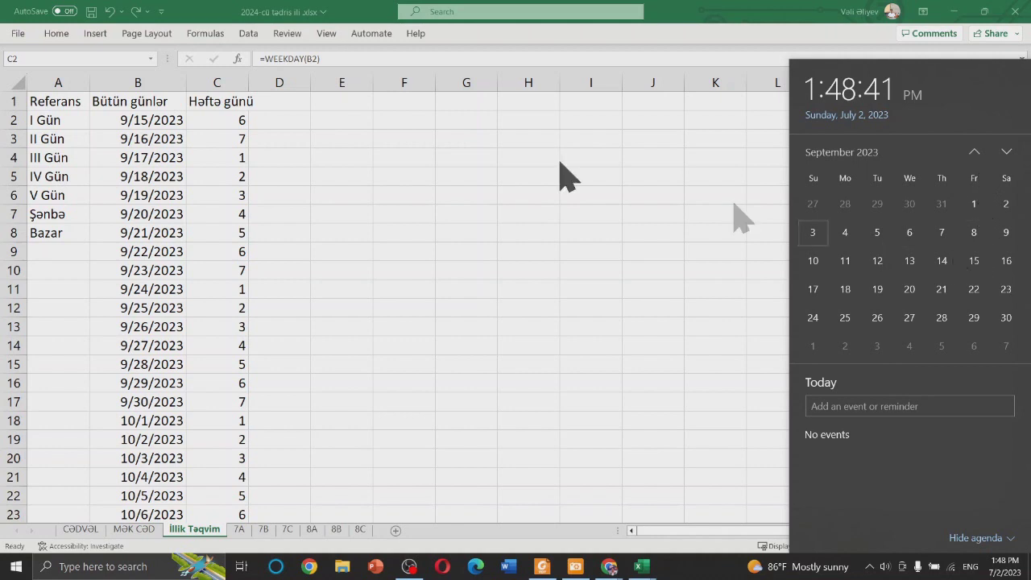
click(242, 121)
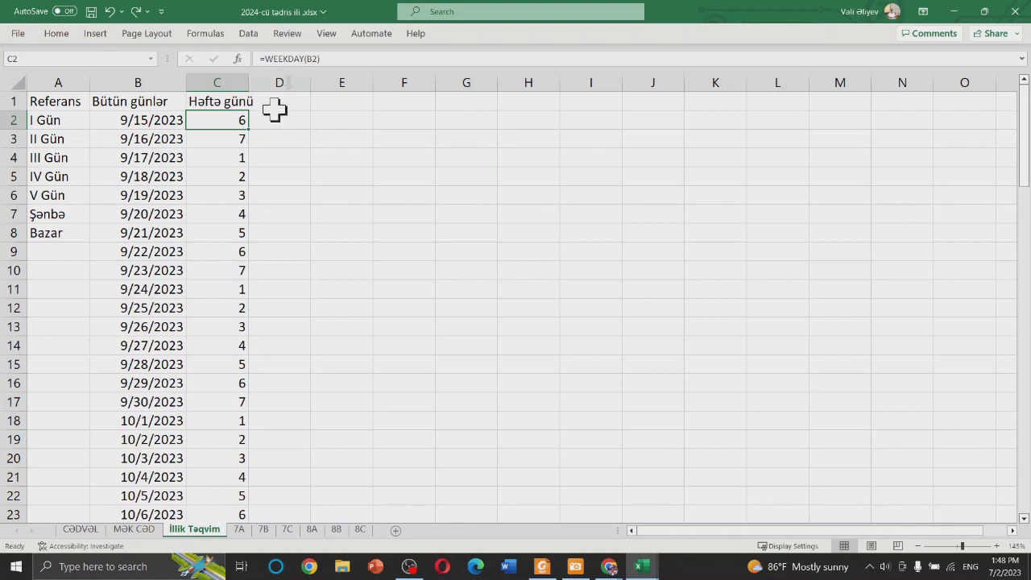
click(334, 59)
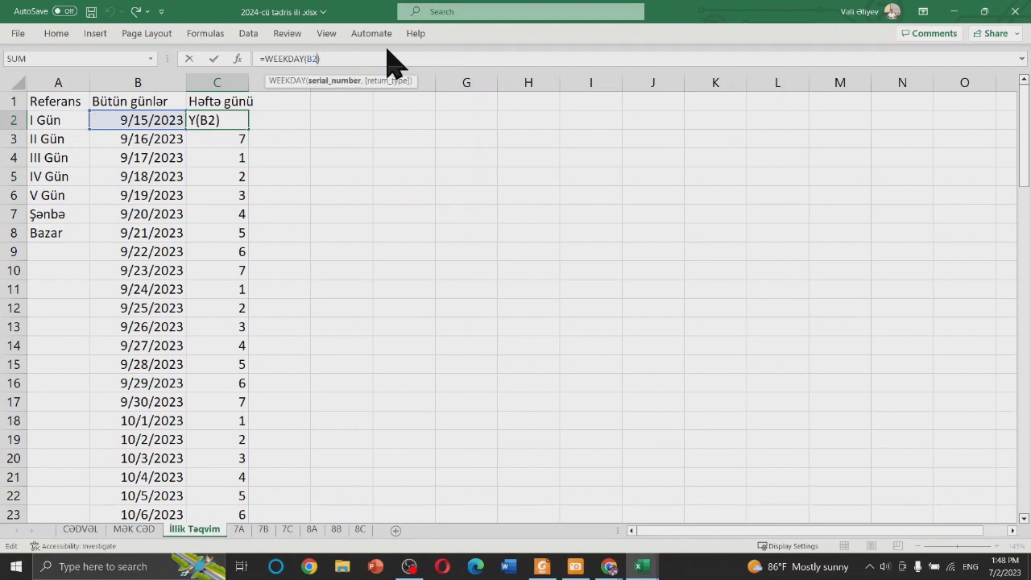
- Change C2's formula to =WEEKDAY(B2,2) so Monday counts as 1
text(,)
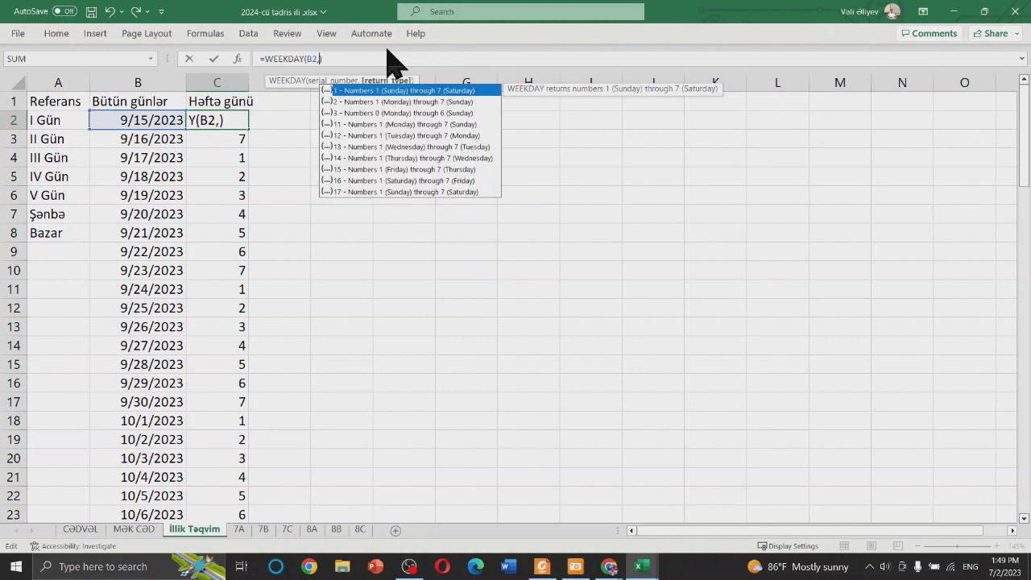
key(Down)
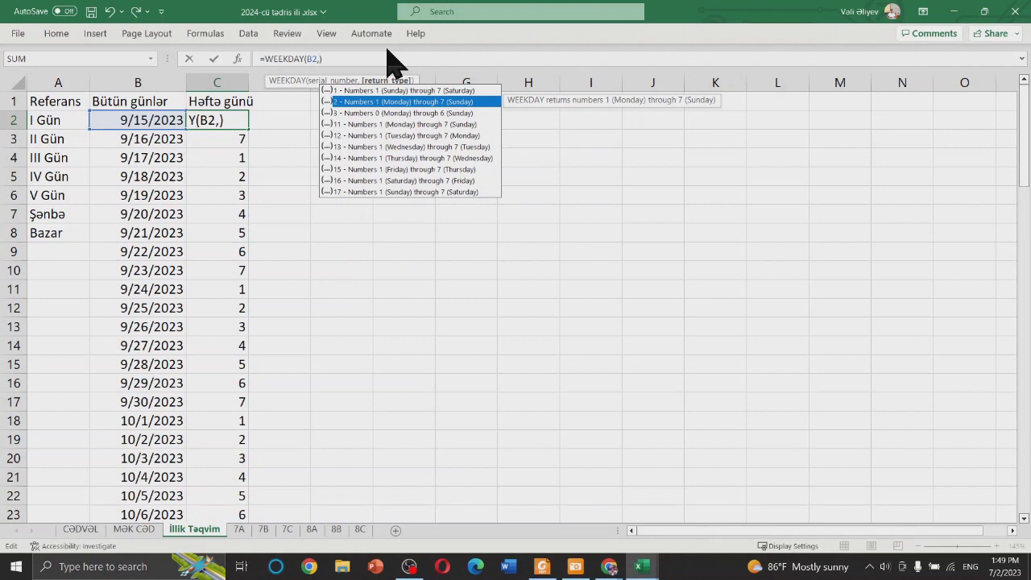
text(2)
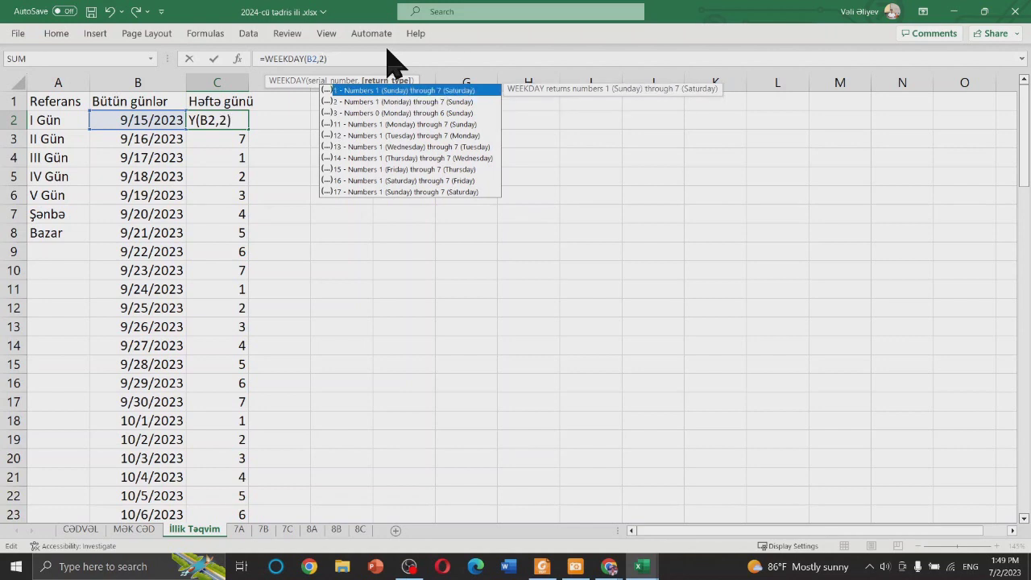
text())
key(Return)
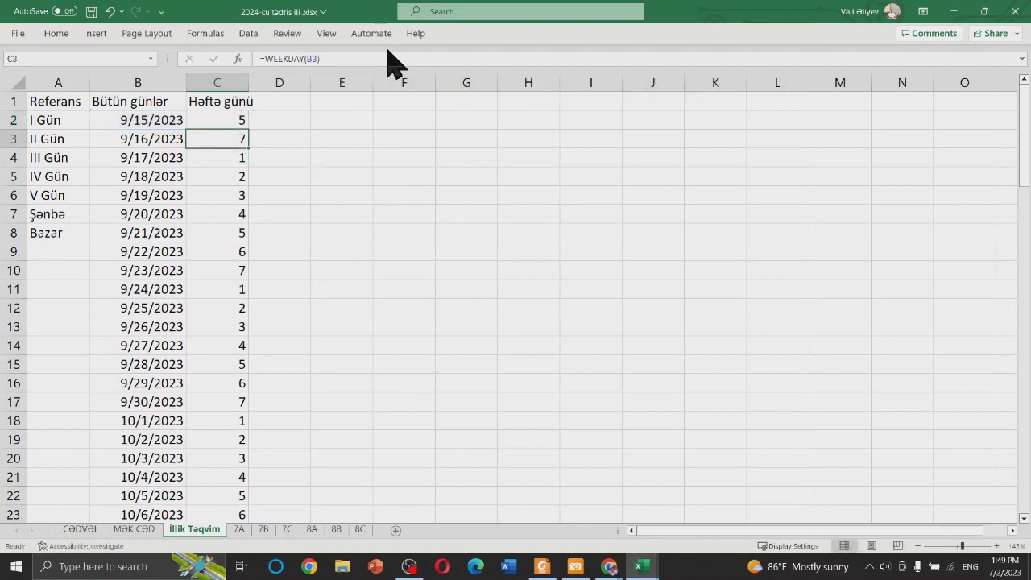
- Copy the revised formula down to row 96 and confirm 10/16/2023 shows 1
click(219, 120)
drag(247, 129, 209, 568)
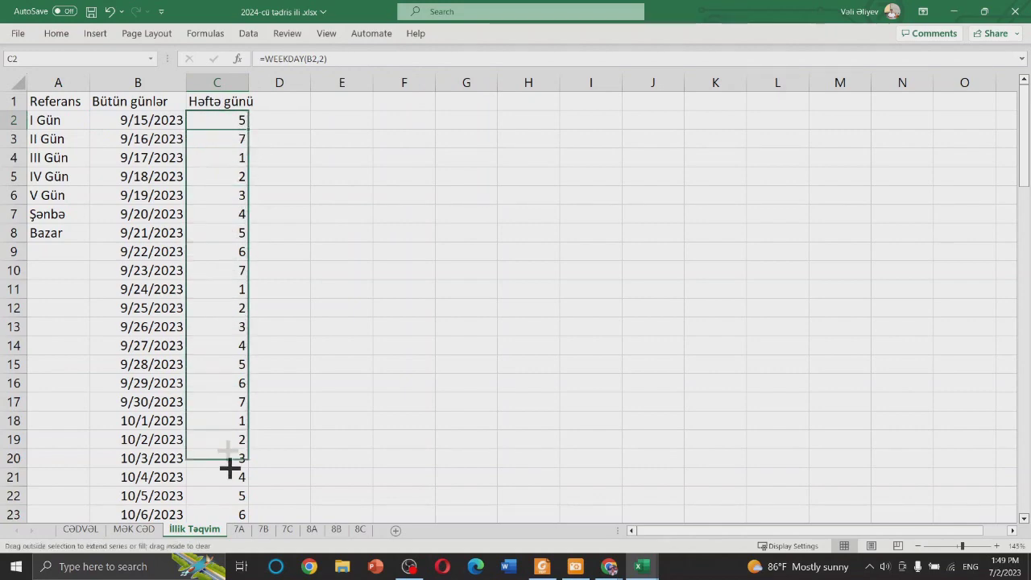
mouse_move(210, 568)
mouse_down()
mouse_move(234, 447)
mouse_move(231, 459)
mouse_up()
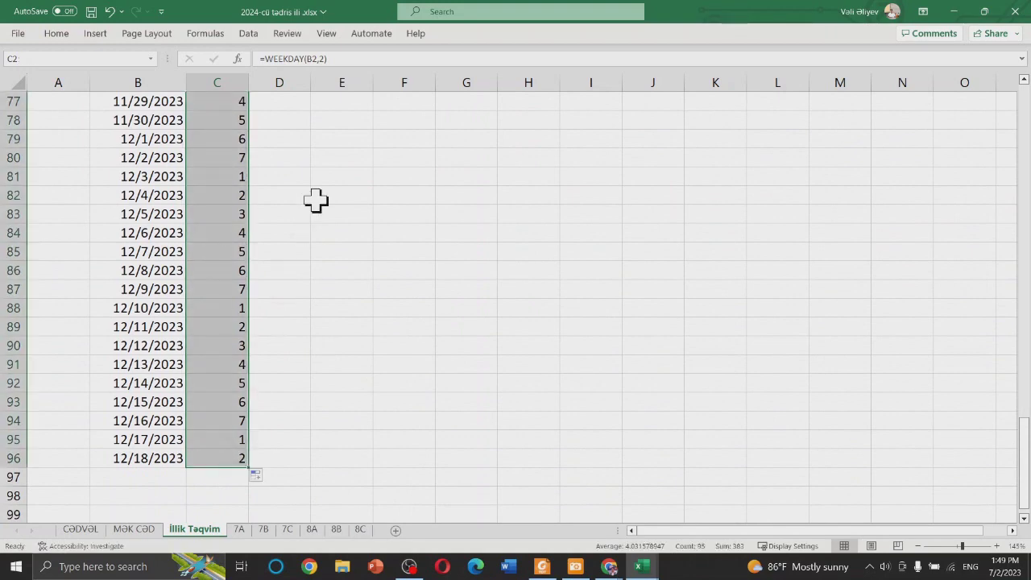
scroll(290, 225, up, 5)
scroll(290, 226, up, 8)
scroll(266, 227, up, 3)
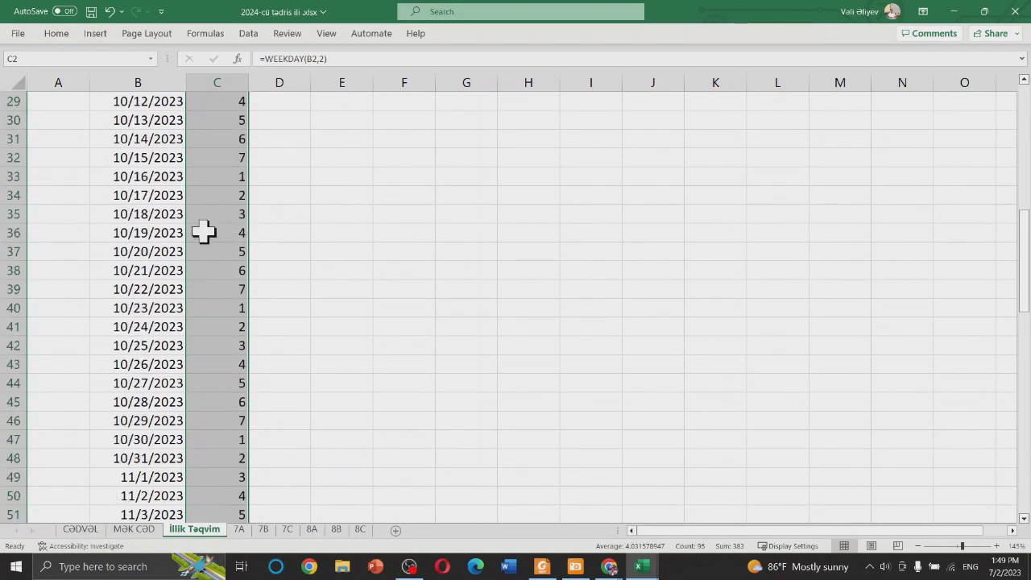
click(228, 235)
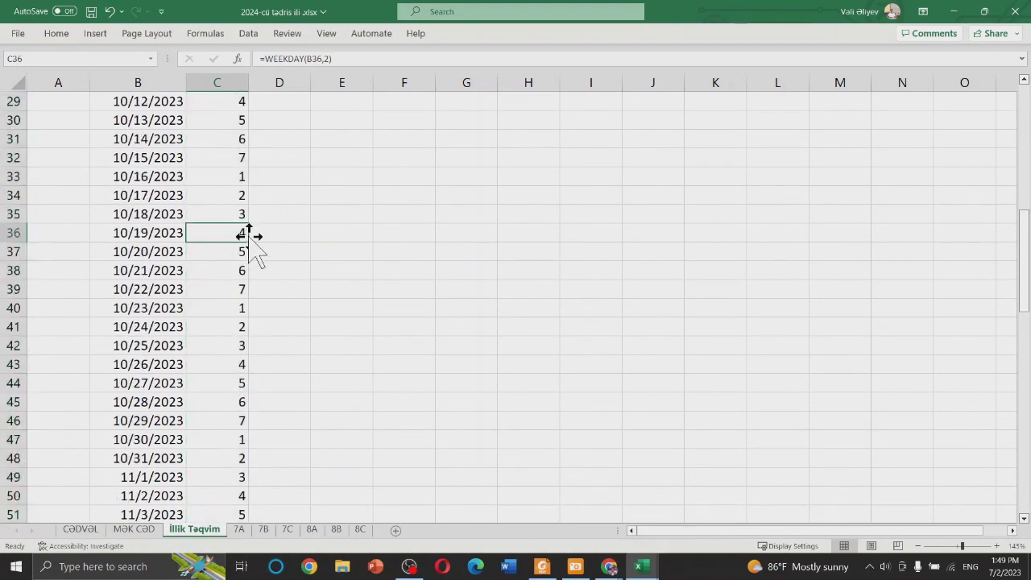
click(220, 174)
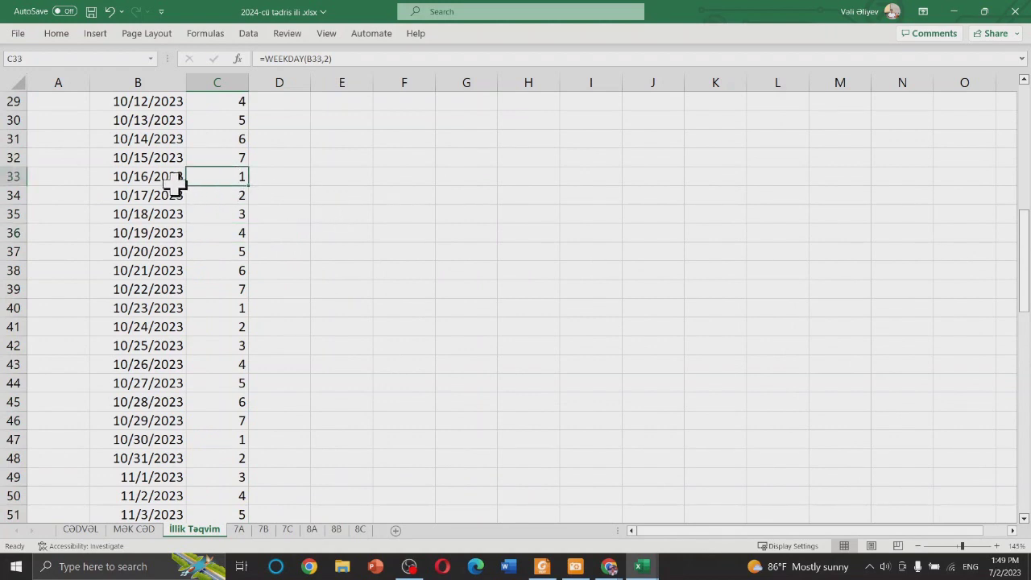
click(1004, 564)
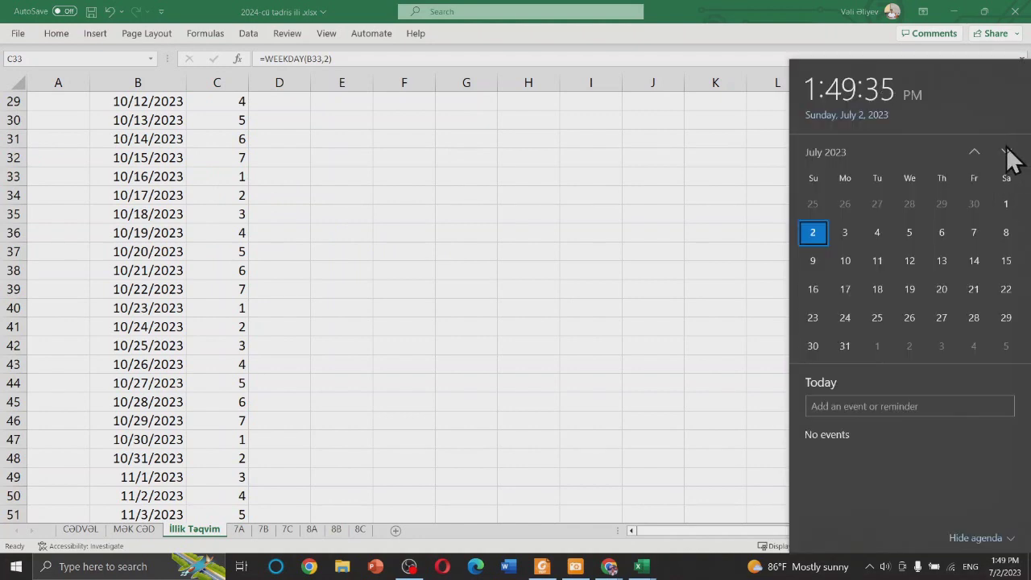
- Browse the Windows calendar to October 2023, dismiss it, and scroll back to row 1
click(1007, 151)
click(1007, 152)
click(1006, 152)
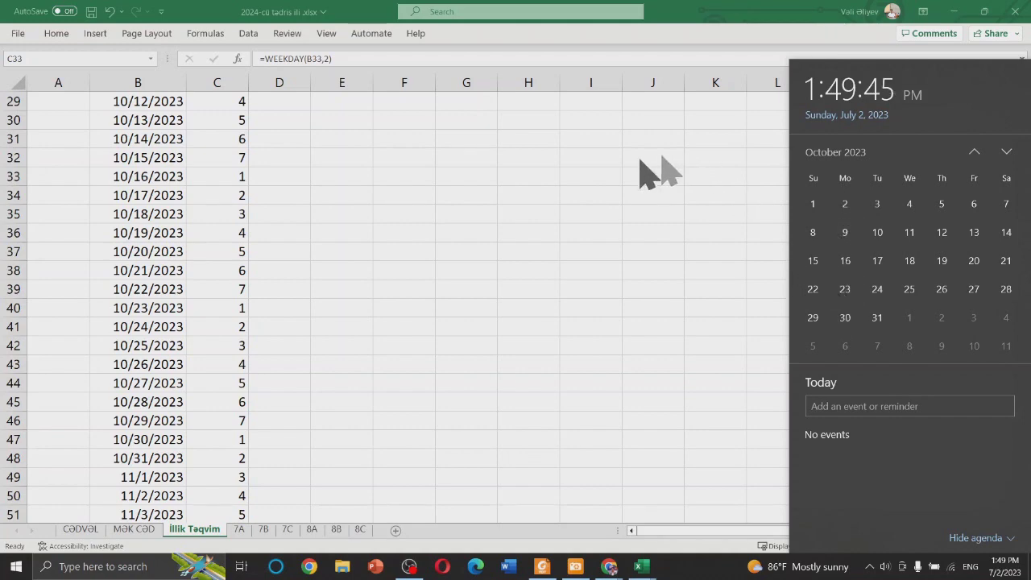
click(314, 201)
scroll(314, 196, up, 4)
scroll(314, 196, up, 5)
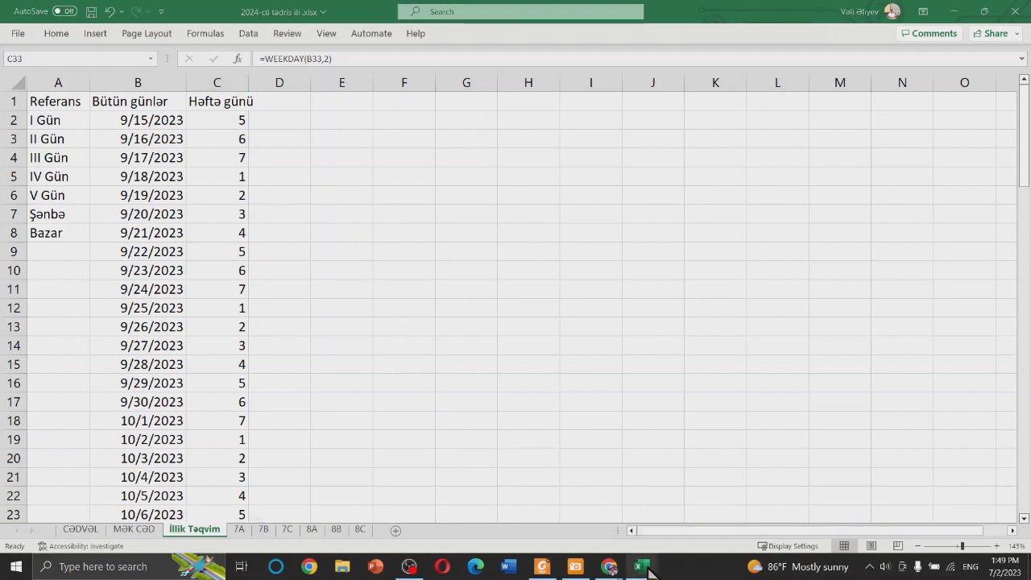
mouse_move(649, 567)
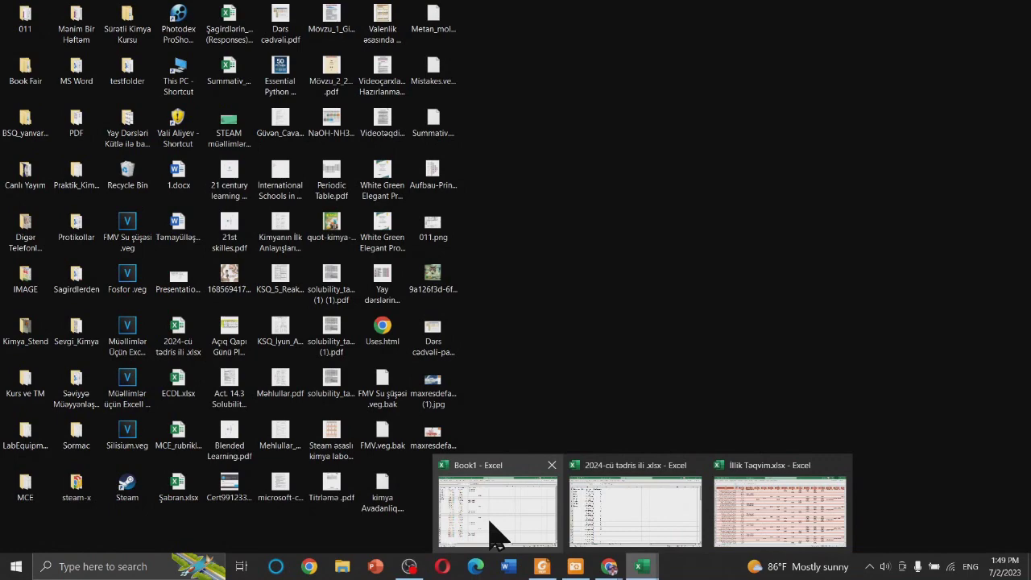
click(495, 531)
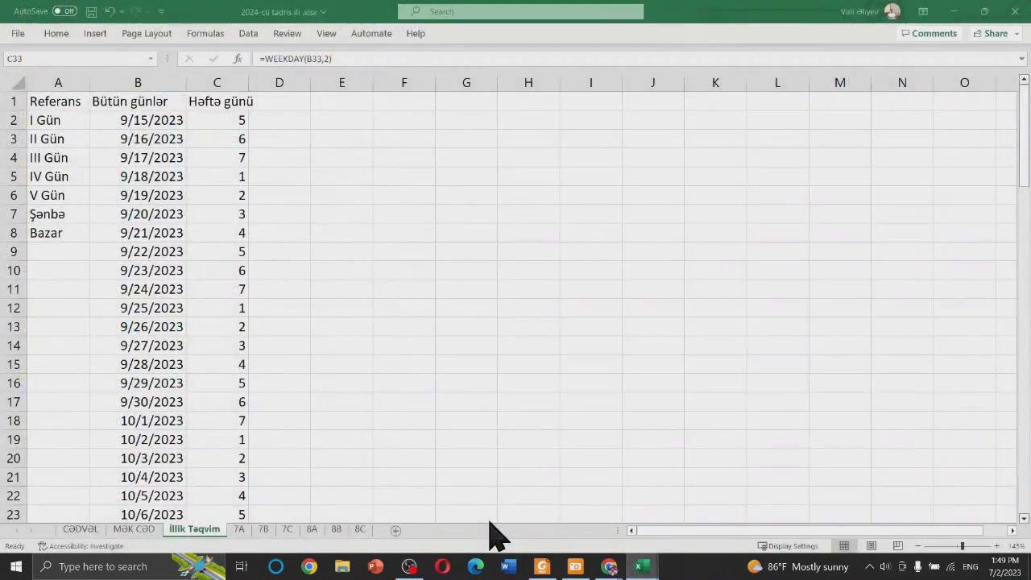
- Type 'Günlərin adı' in D1 and widen columns C and D to fit their headers
click(277, 98)
mouse_move(248, 83)
mouse_down()
mouse_move(275, 83)
mouse_move(263, 86)
mouse_up()
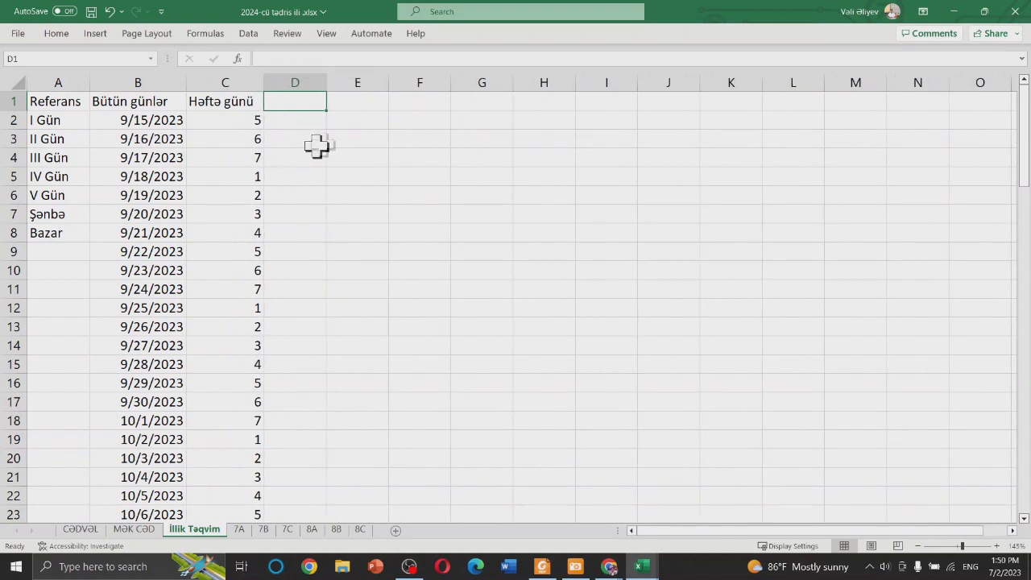
click(295, 125)
key(Up)
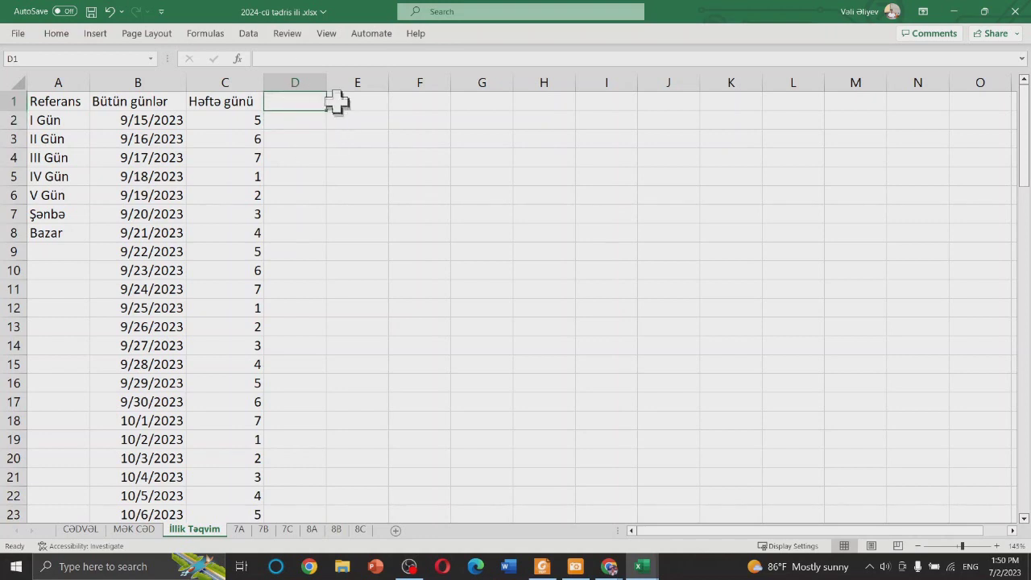
text(Gwnl'rn)
key(BackSpace)
key(BackSpace)
key(BackSpace)
key(BackSpace)
key(BackSpace)
key(BackSpace)
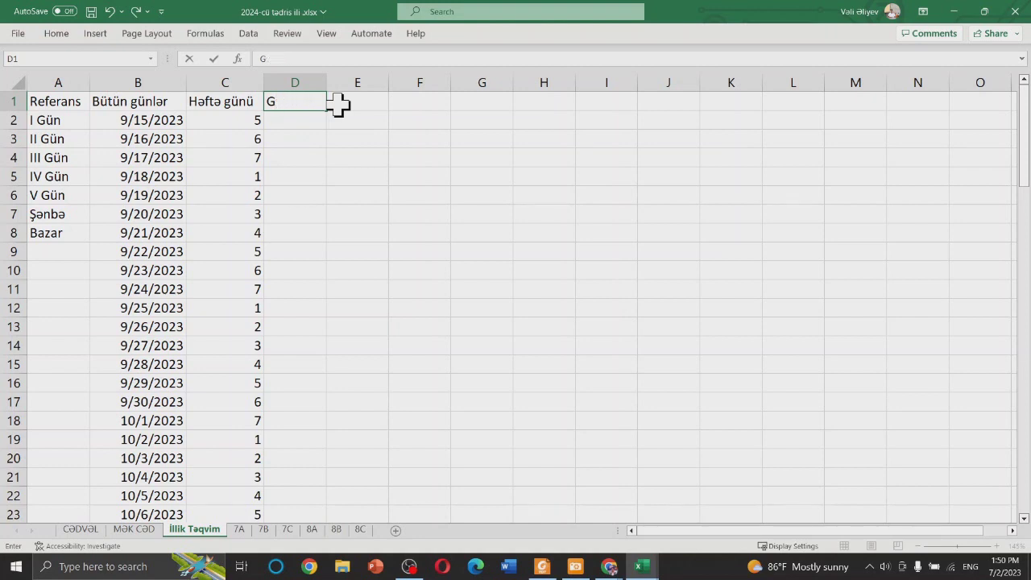
key(super+space)
key(super+space)
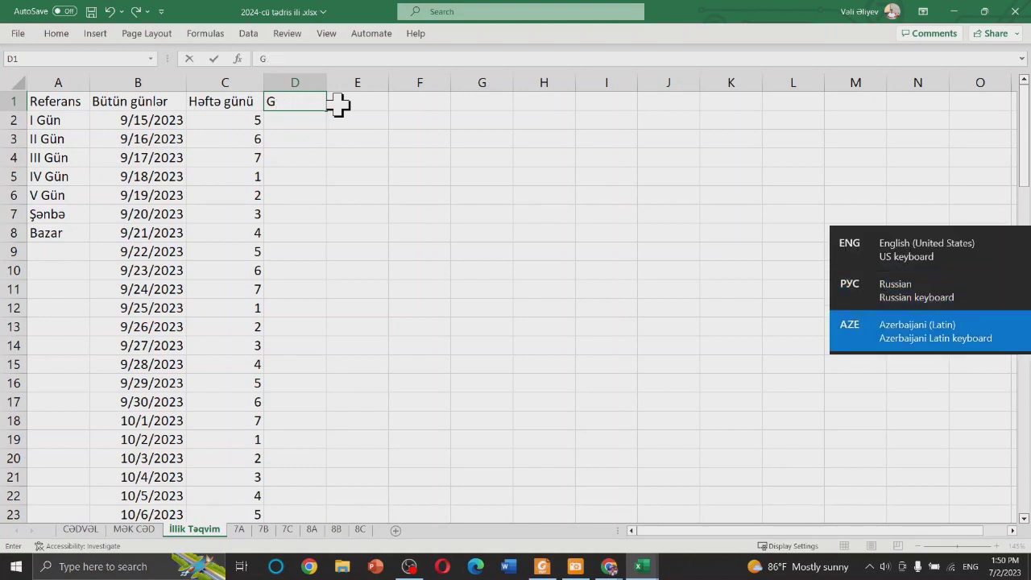
text(ünlərin adı)
key(Return)
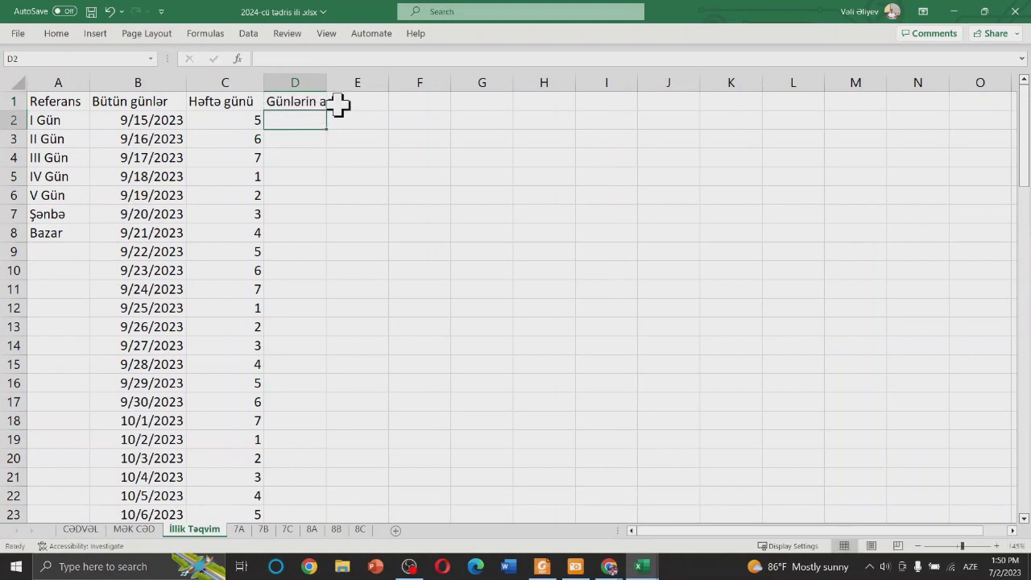
drag(327, 81, 373, 80)
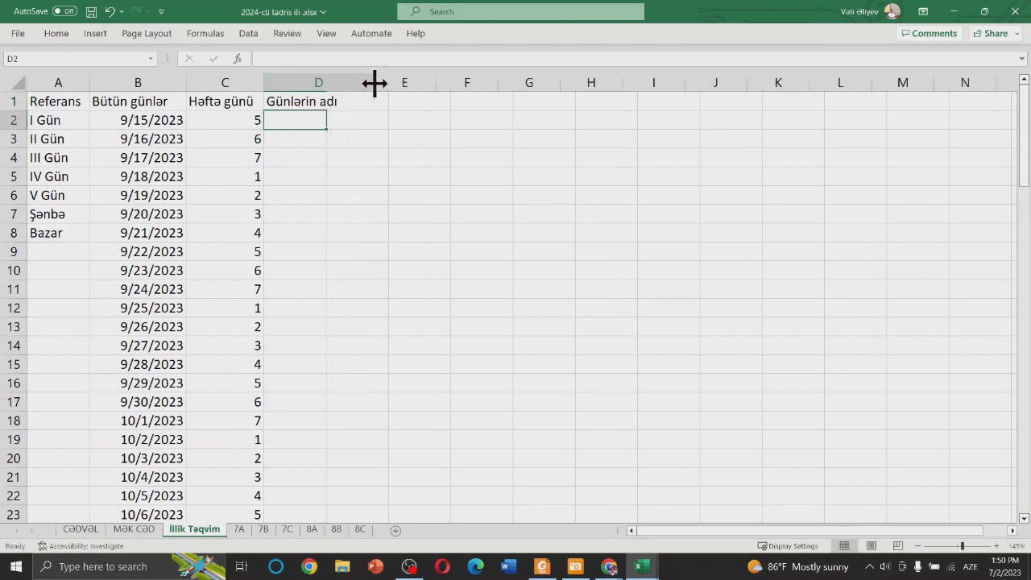
key(alt+shift)
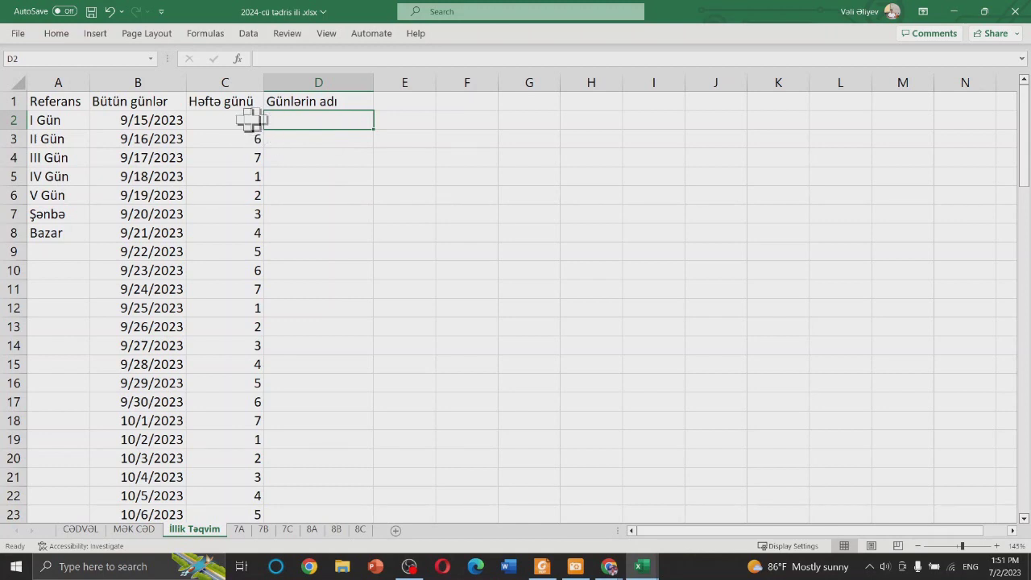
click(241, 120)
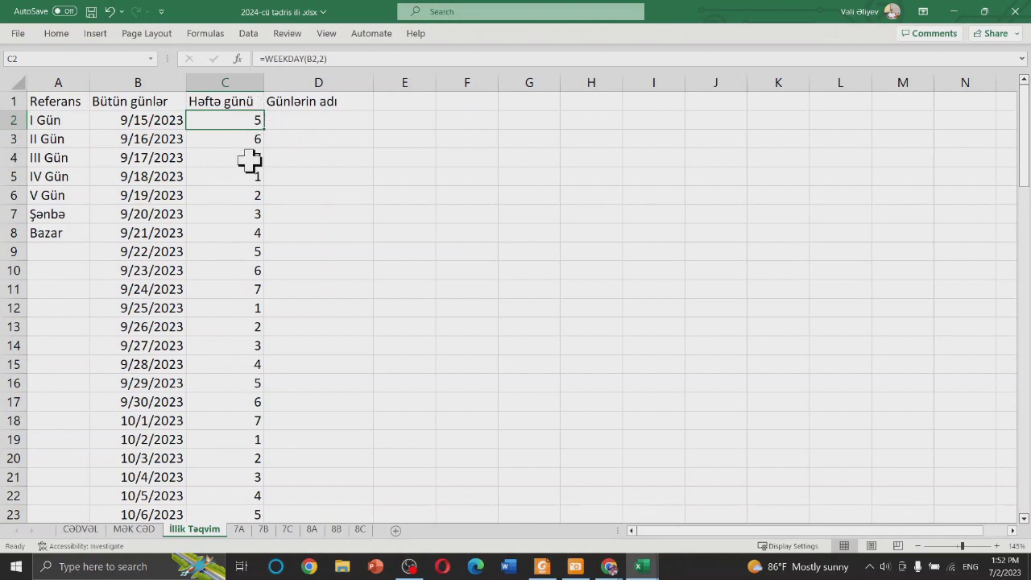
click(322, 119)
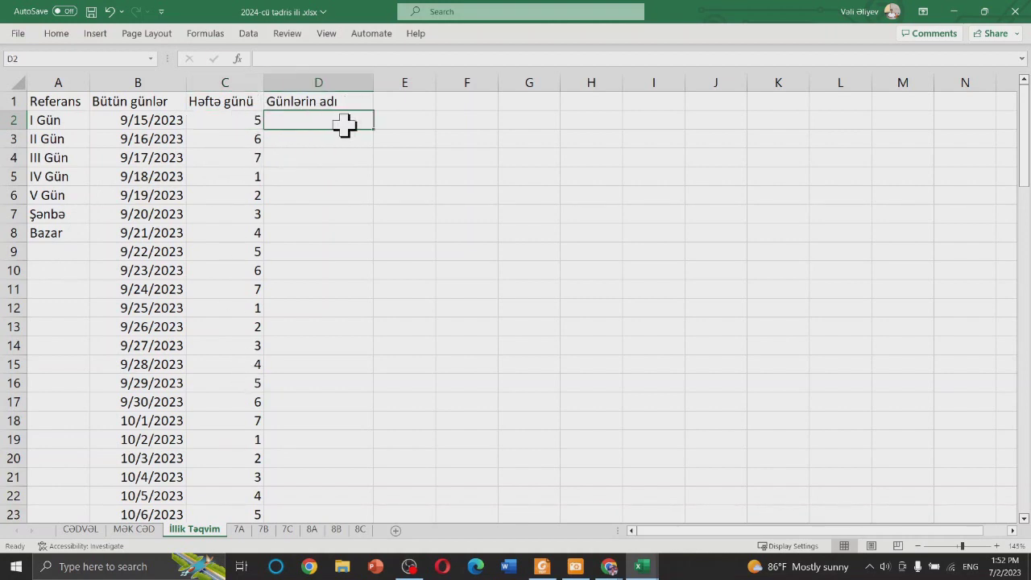
text(=IN)
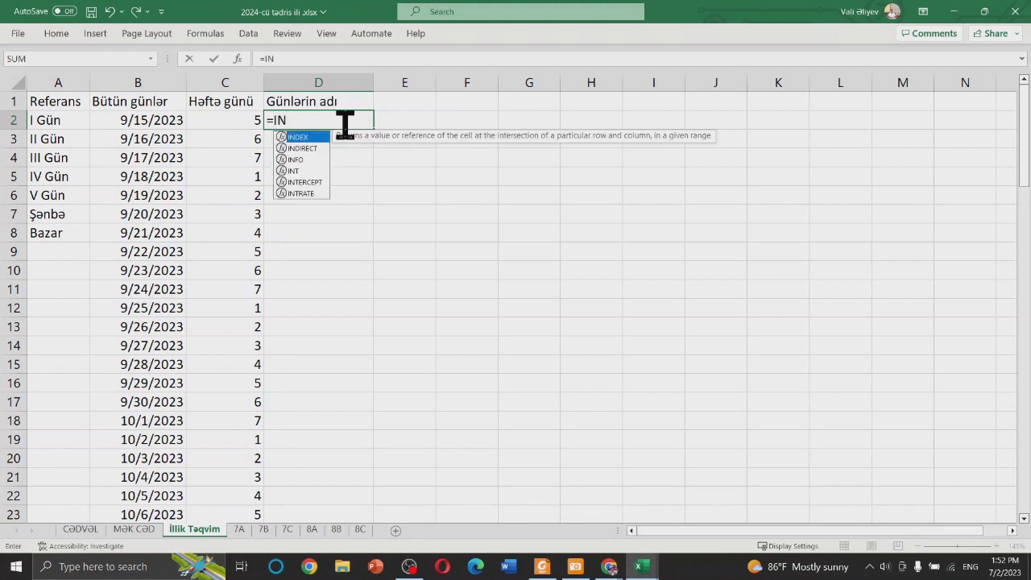
key(Tab)
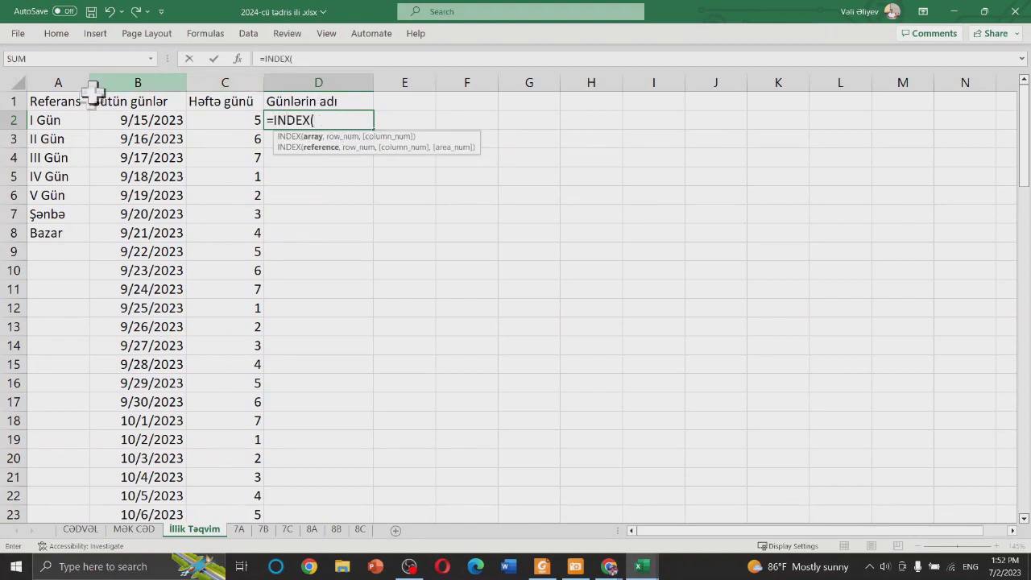
drag(70, 120, 74, 234)
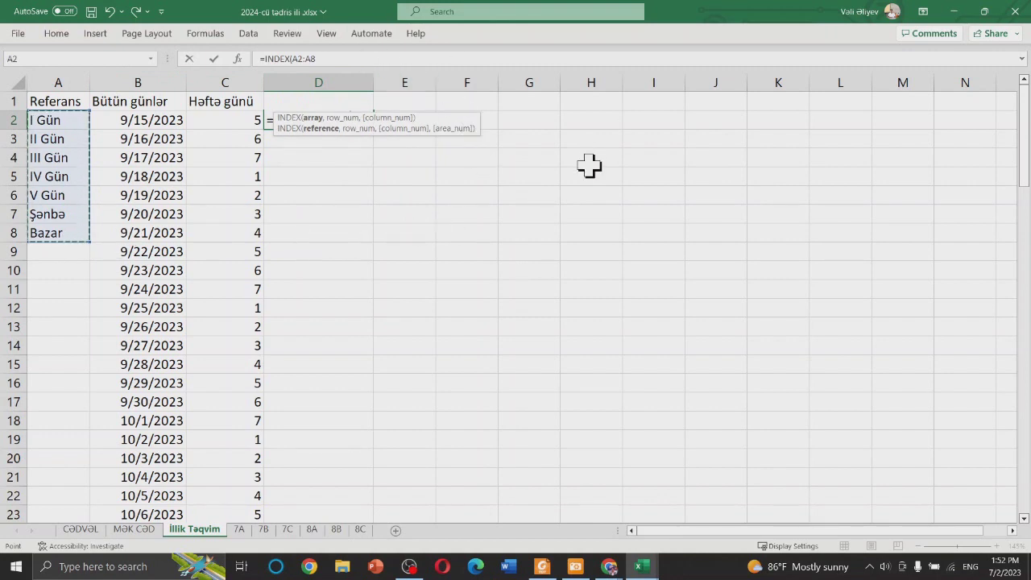
key(F4)
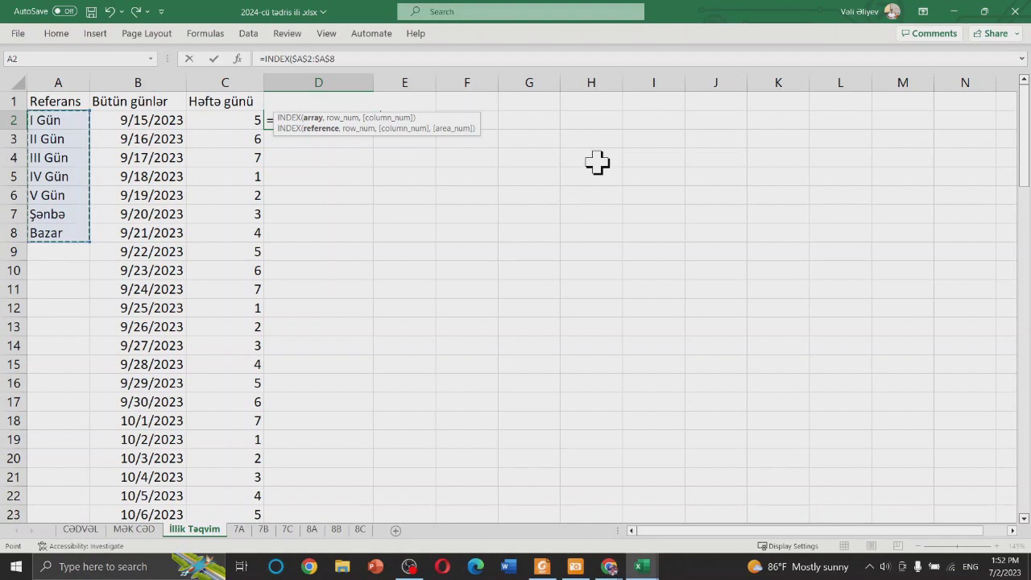
click(361, 59)
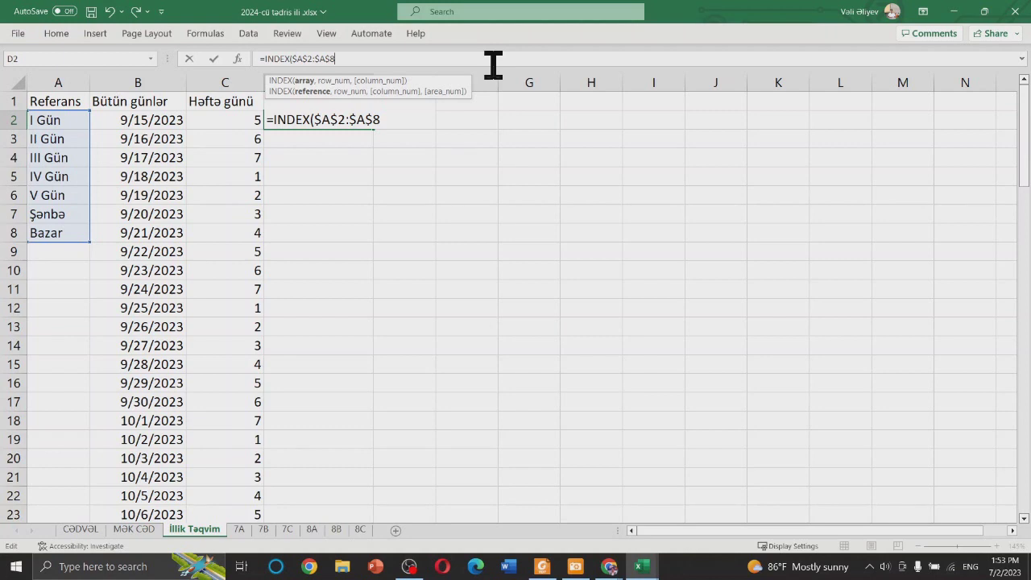
text(/)
key(BackSpace)
text(,)
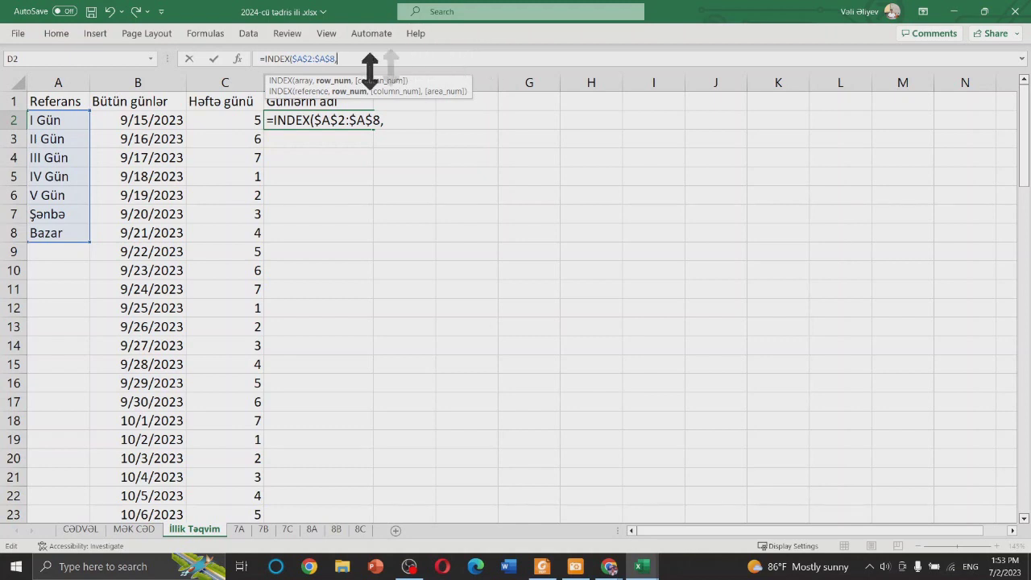
click(226, 119)
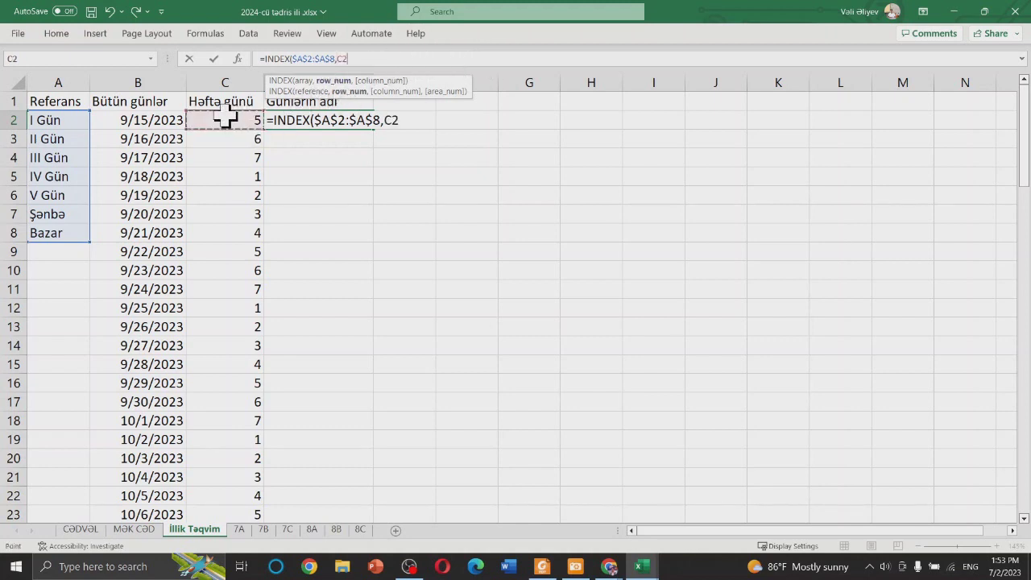
text())
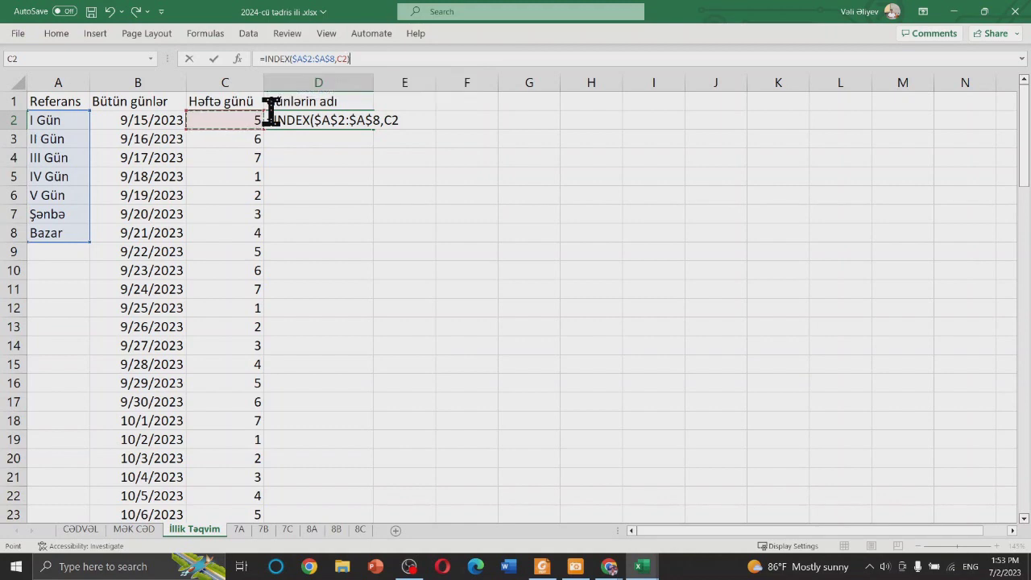
key(Return)
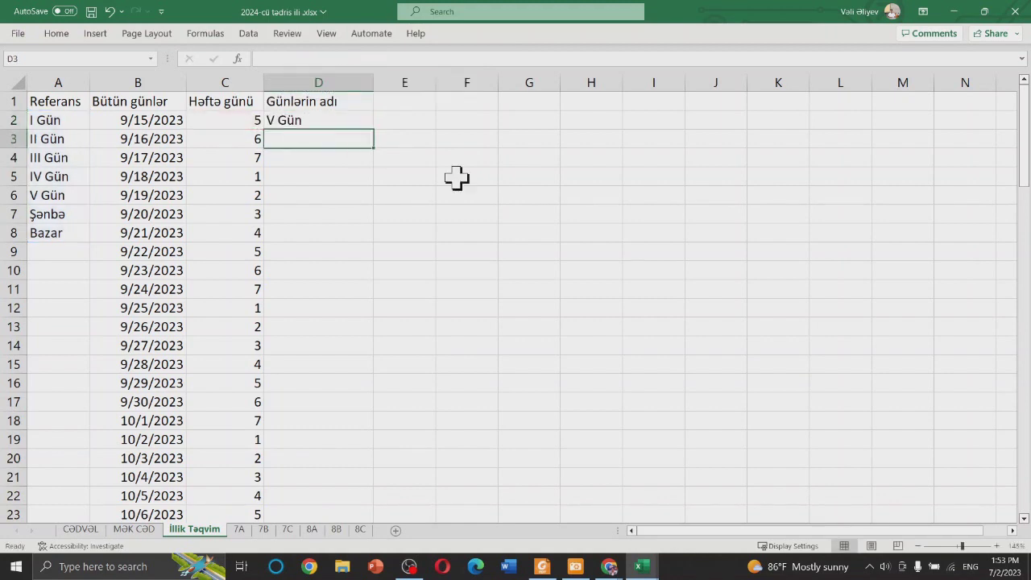
- Fill the D2 day-name formula down column D to row 96
click(322, 121)
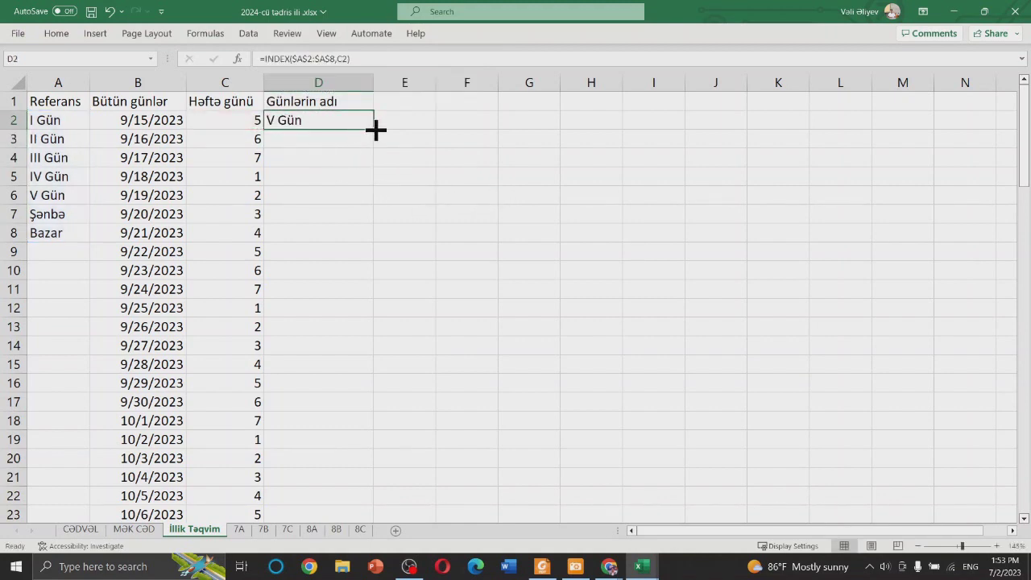
mouse_move(373, 129)
mouse_down()
mouse_move(320, 566)
mouse_move(319, 467)
mouse_up()
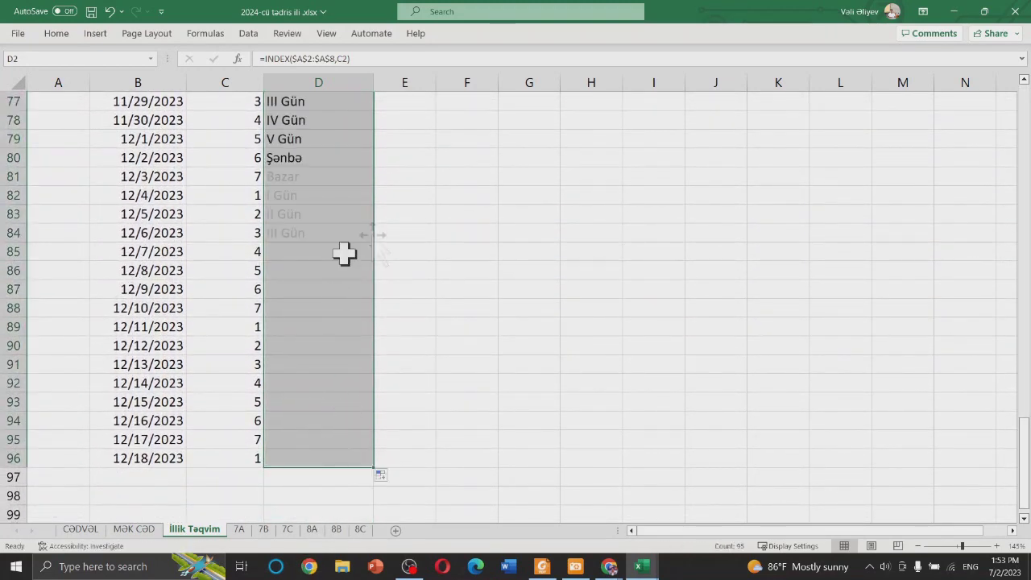
scroll(417, 198, up, 5)
scroll(407, 193, up, 6)
scroll(330, 152, up, 9)
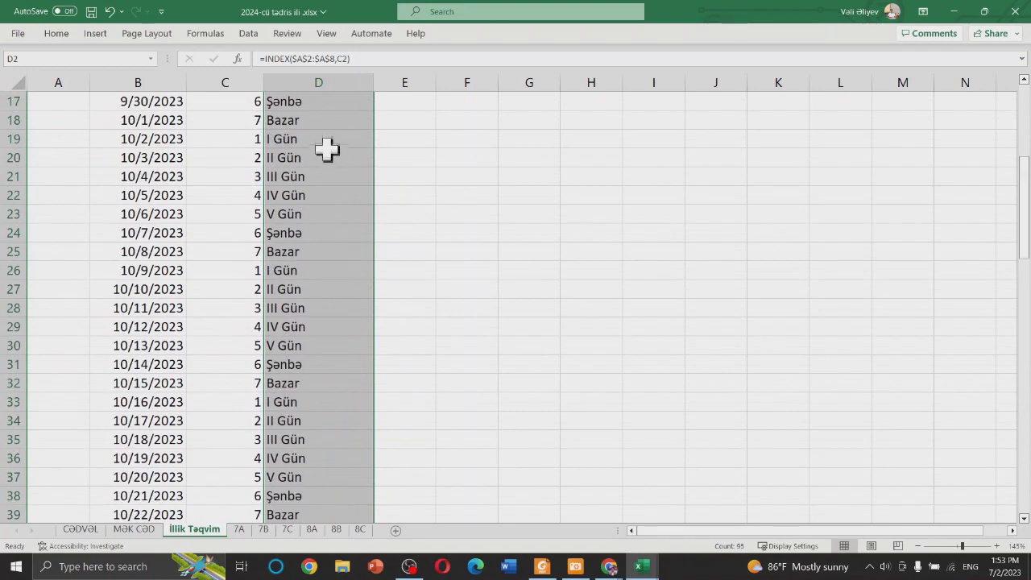
click(350, 124)
scroll(377, 125, up, 5)
- Spot-check the day names in D3 through D14, then widen column E
click(321, 139)
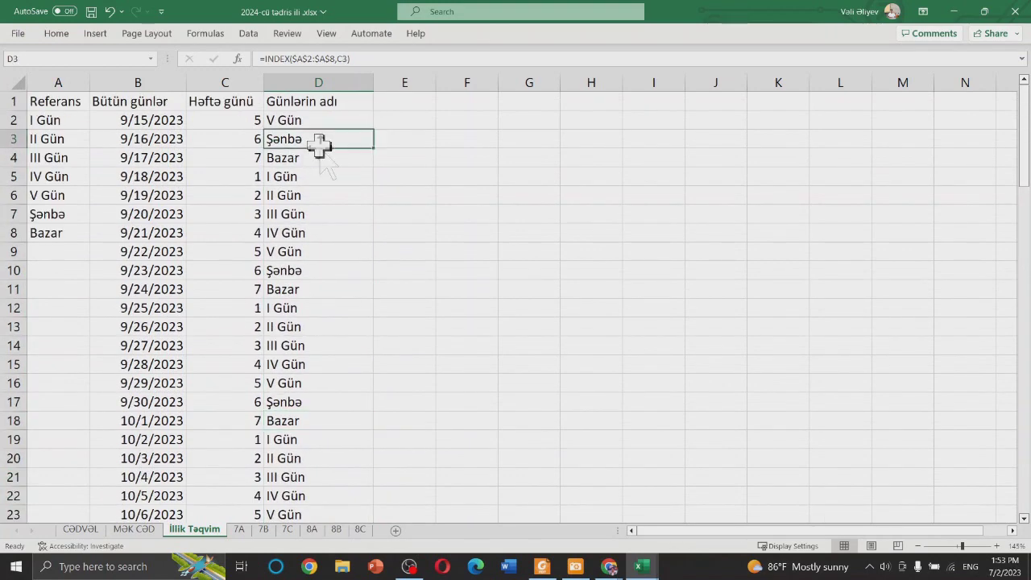
click(311, 159)
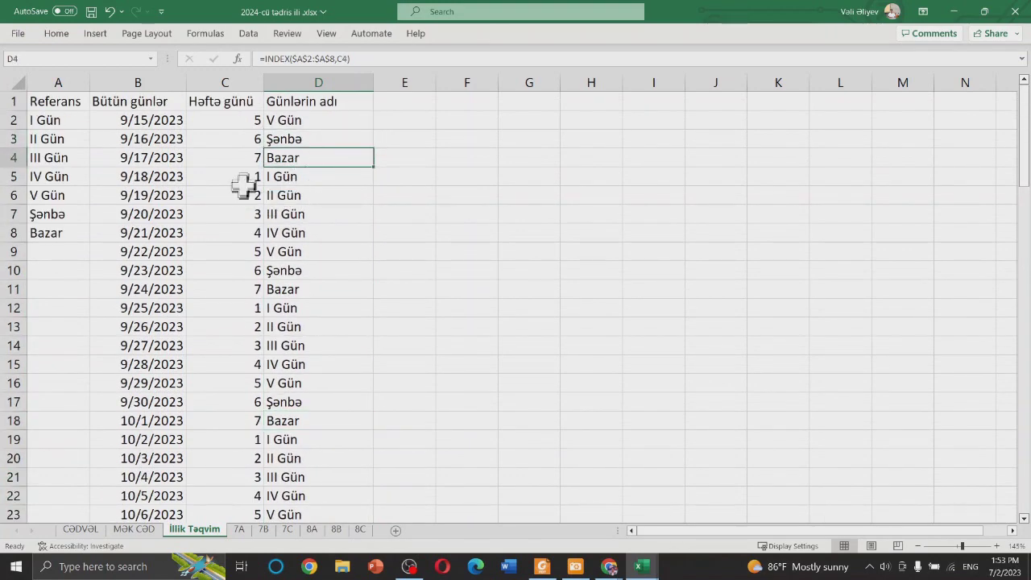
click(305, 216)
click(306, 274)
key(Down)
key(Down)
key(Down)
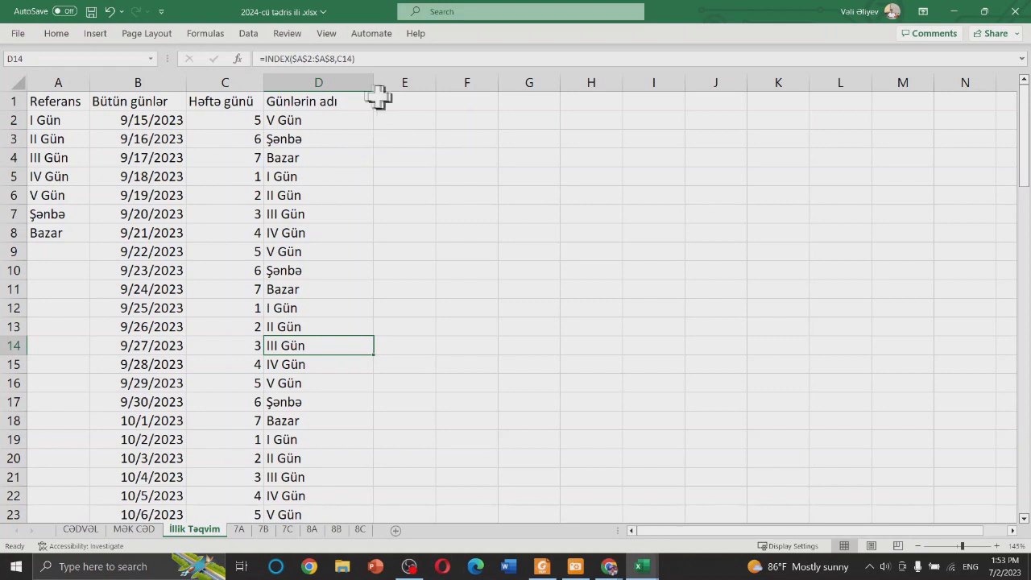
click(395, 101)
drag(436, 83, 464, 84)
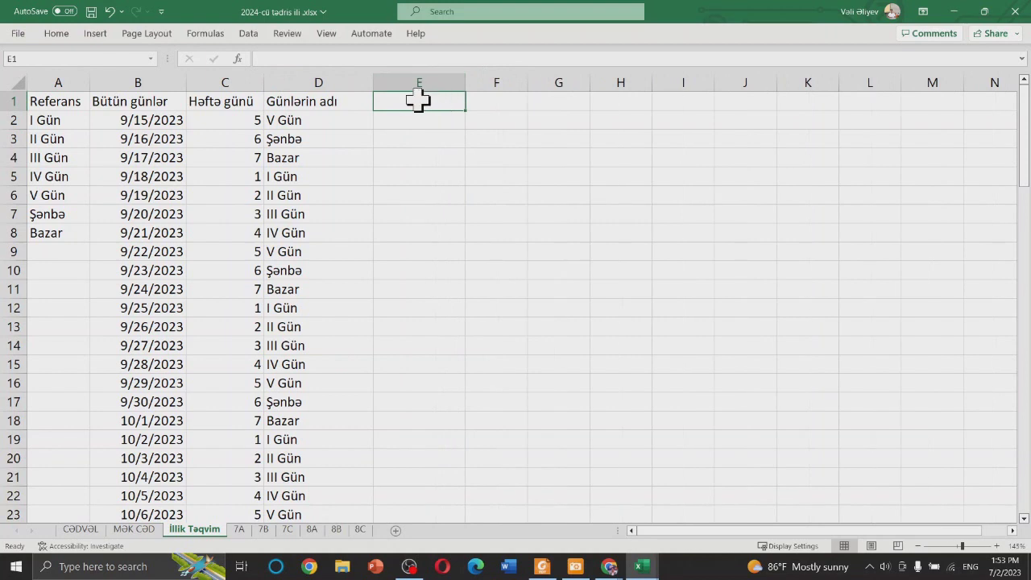
- Head column E 'Qeyri iş günləri' and widen it to fit
text(Qeyri i.)
key(BackSpace)
key(super+space)
key(super+space)
text(ş günləri)
key(Return)
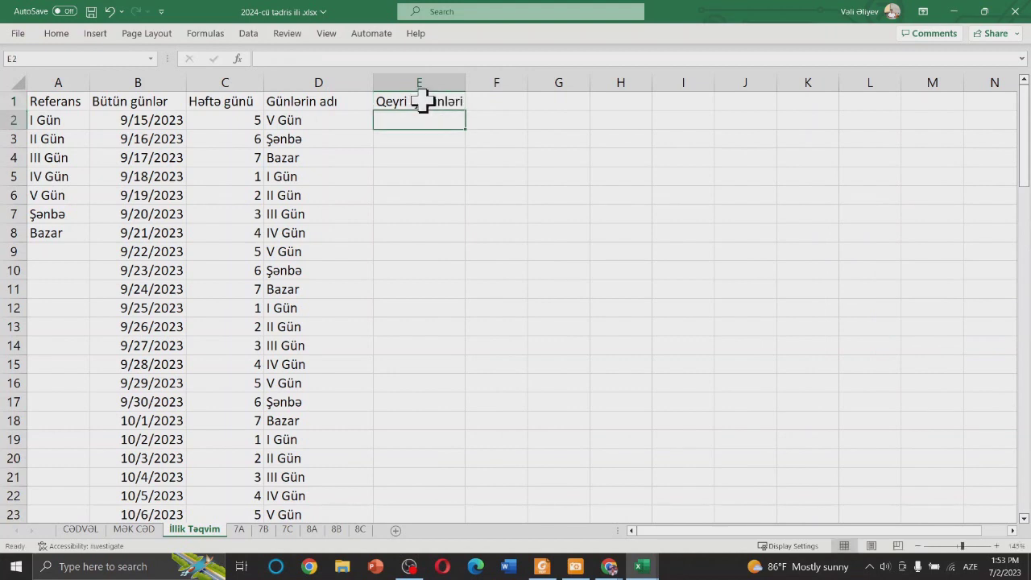
drag(465, 84, 503, 85)
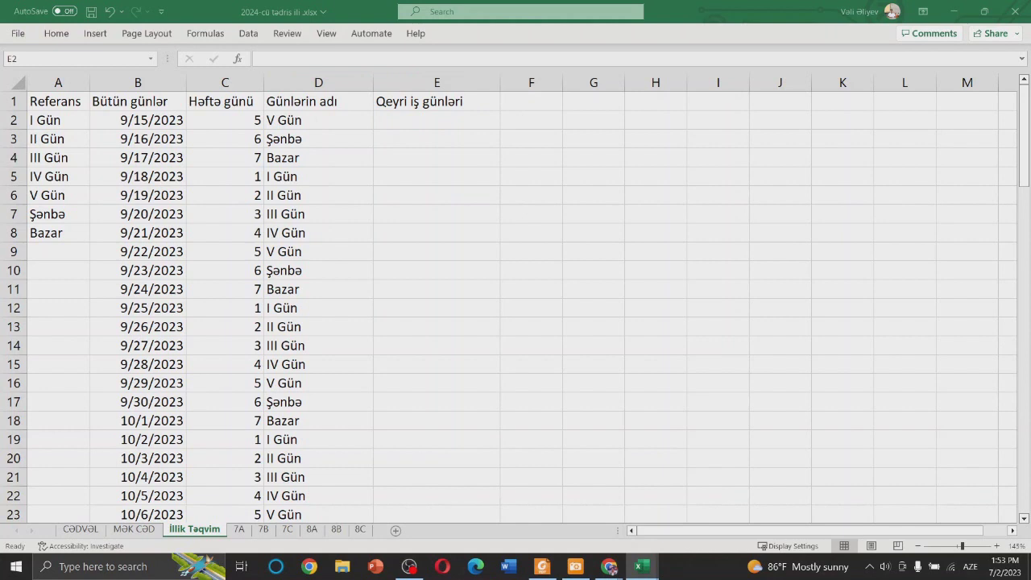
- Put =IF(OR(D2="Bazar",D2="Şənbə"),"Dərs yoxdur!"," ") in E2
key(F2)
click(415, 118)
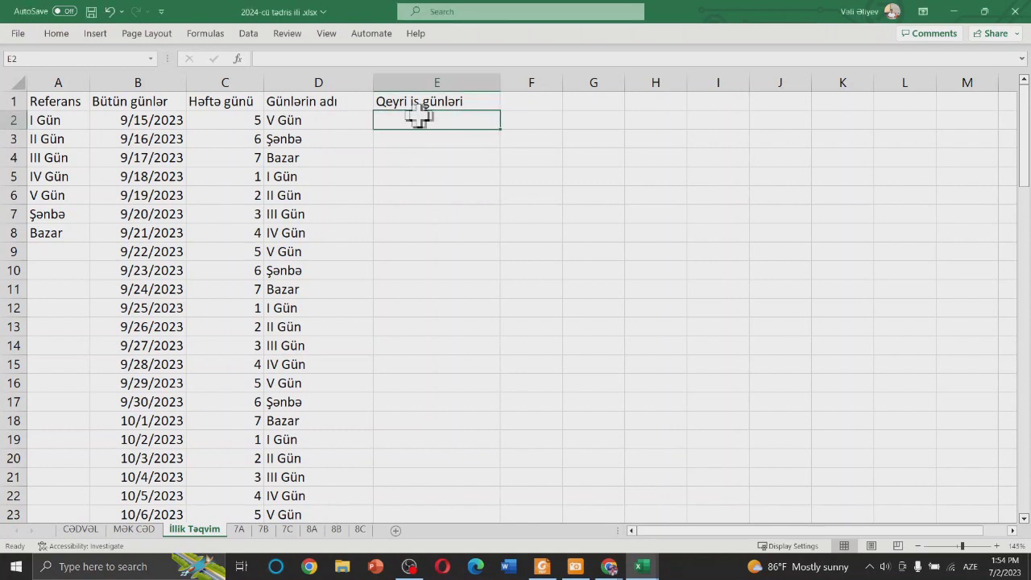
key(BackSpace)
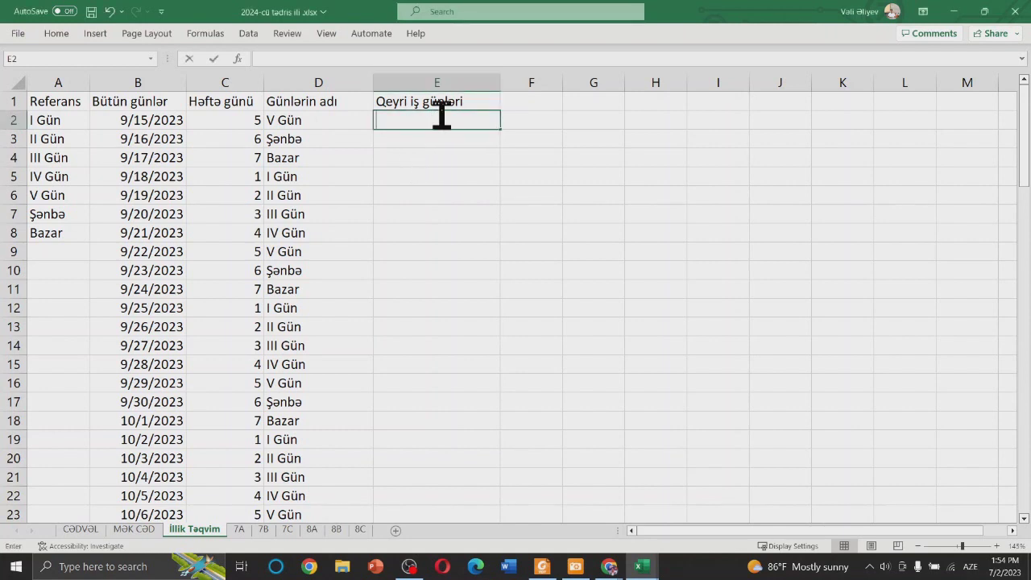
key(ctrl+v)
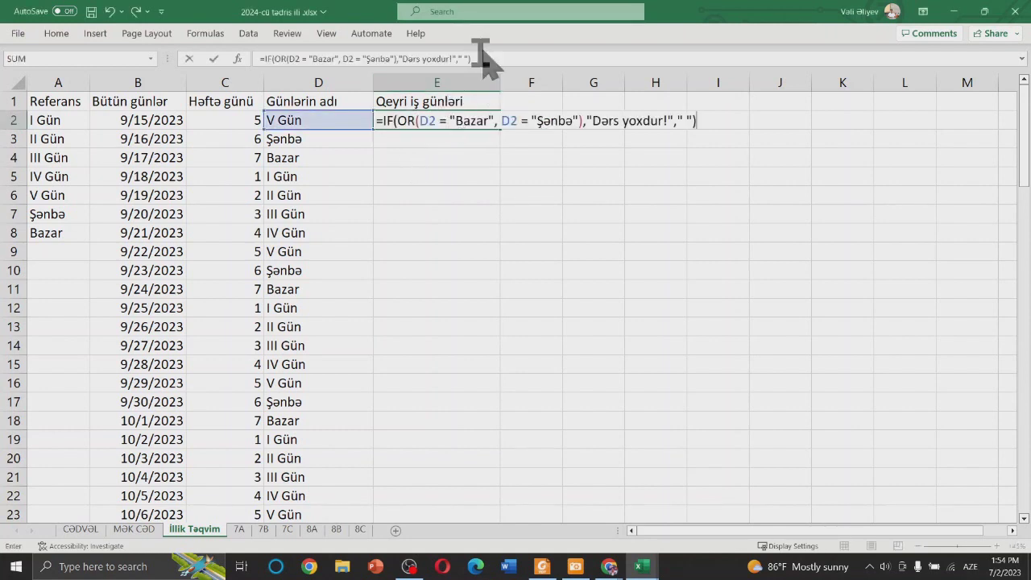
click(431, 120)
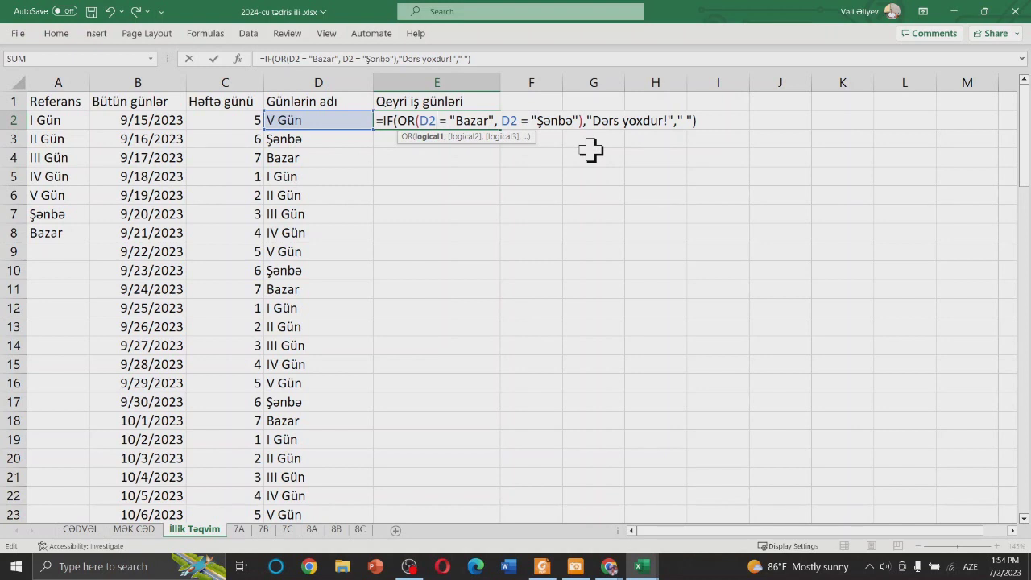
key(Right)
key(Right)
key(Right)
key(Right)
key(Right)
key(Right)
key(Right)
key(Right)
key(Right)
key(Right)
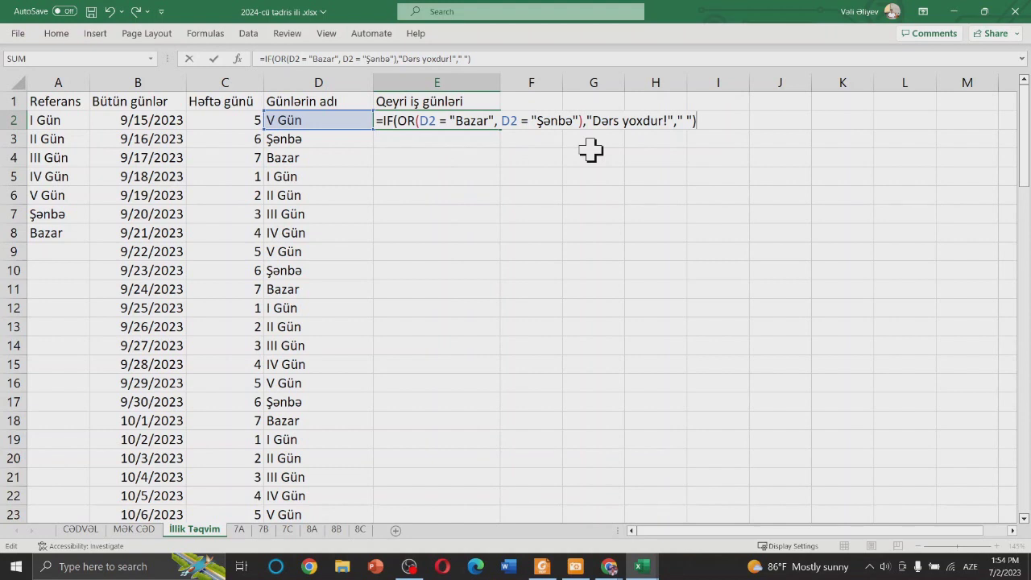
key(Return)
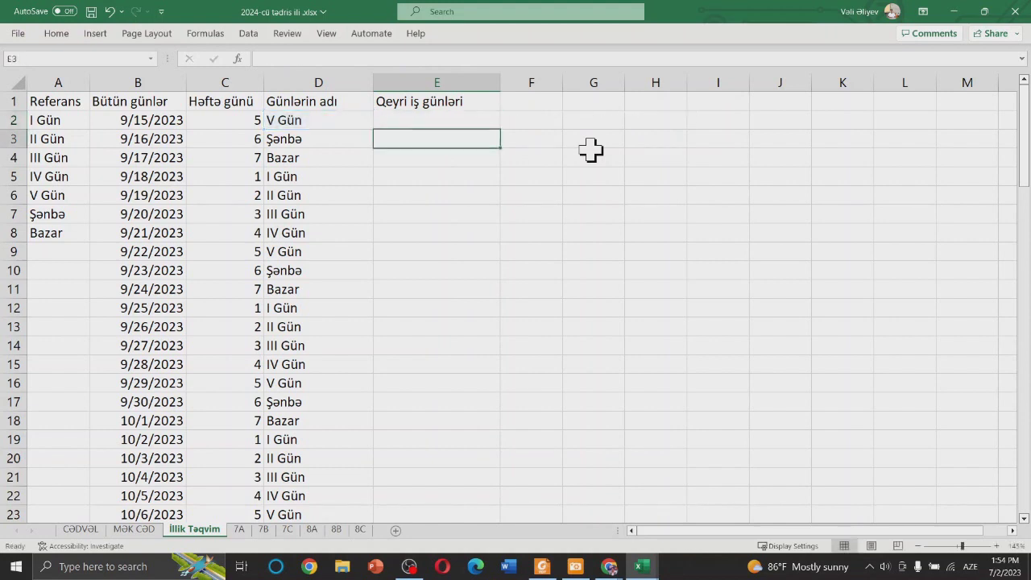
- Copy the E2 weekend check down to E14, then on through row 96
click(396, 117)
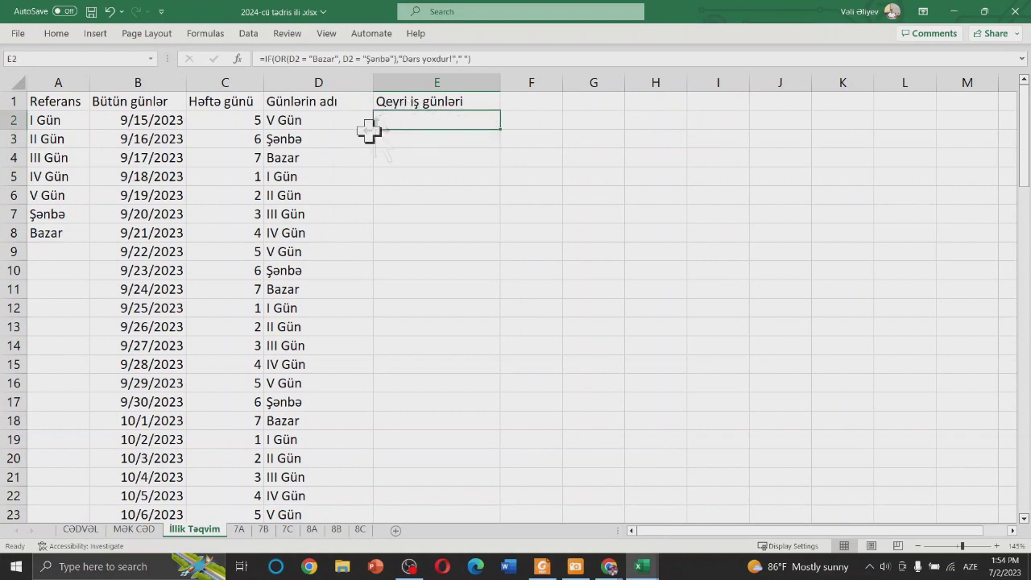
drag(503, 131, 501, 347)
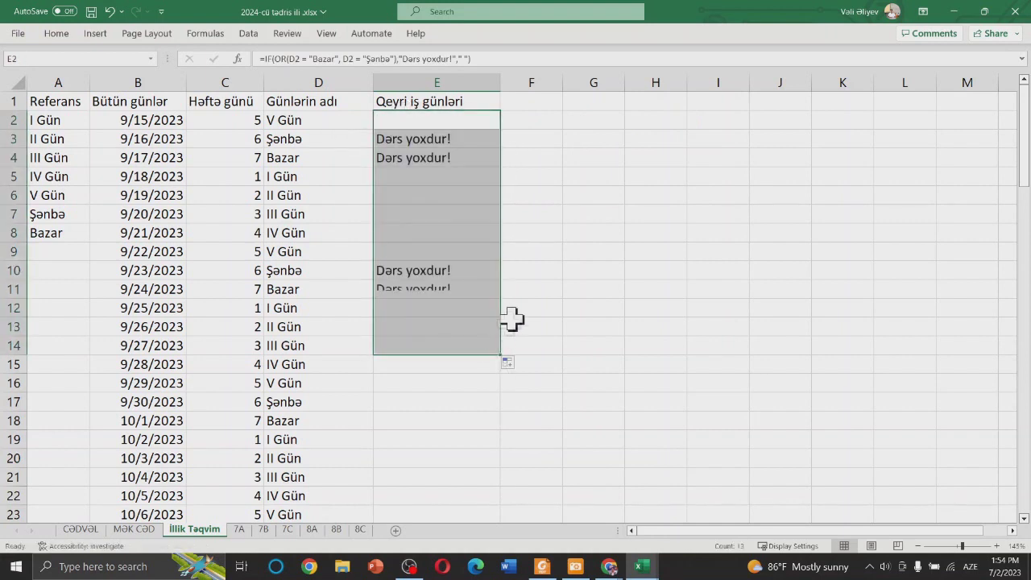
click(487, 195)
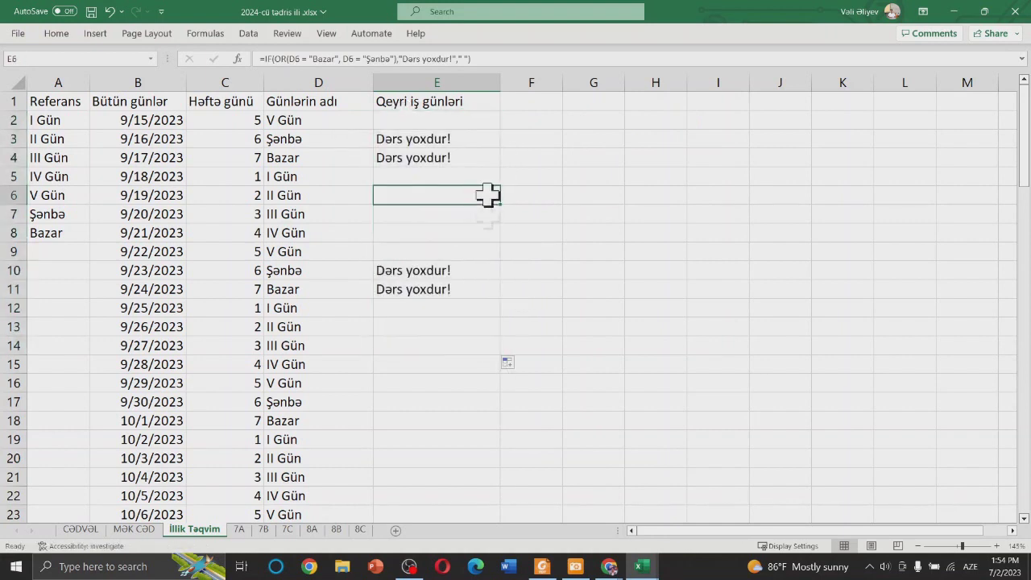
click(479, 353)
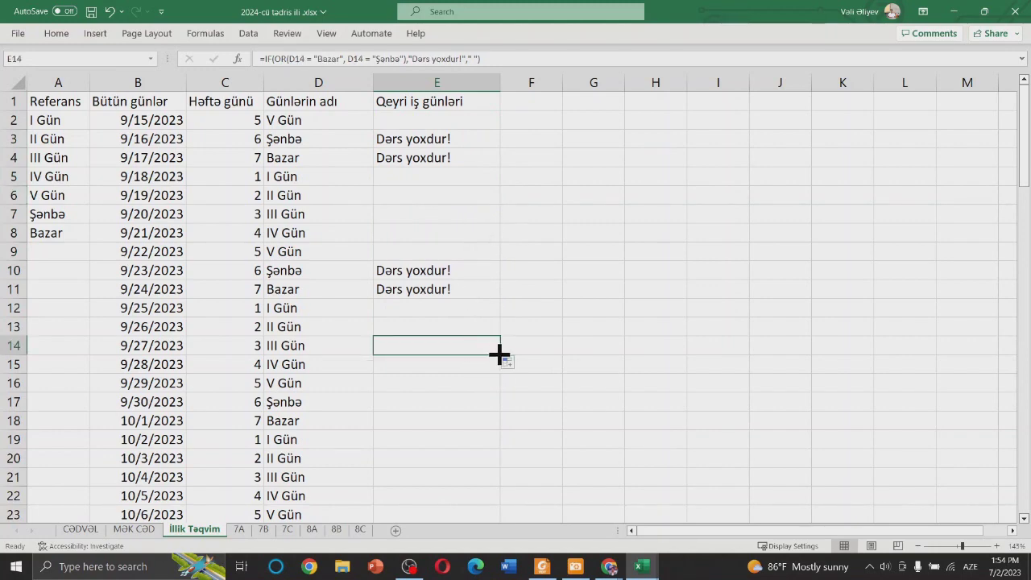
drag(499, 353, 509, 556)
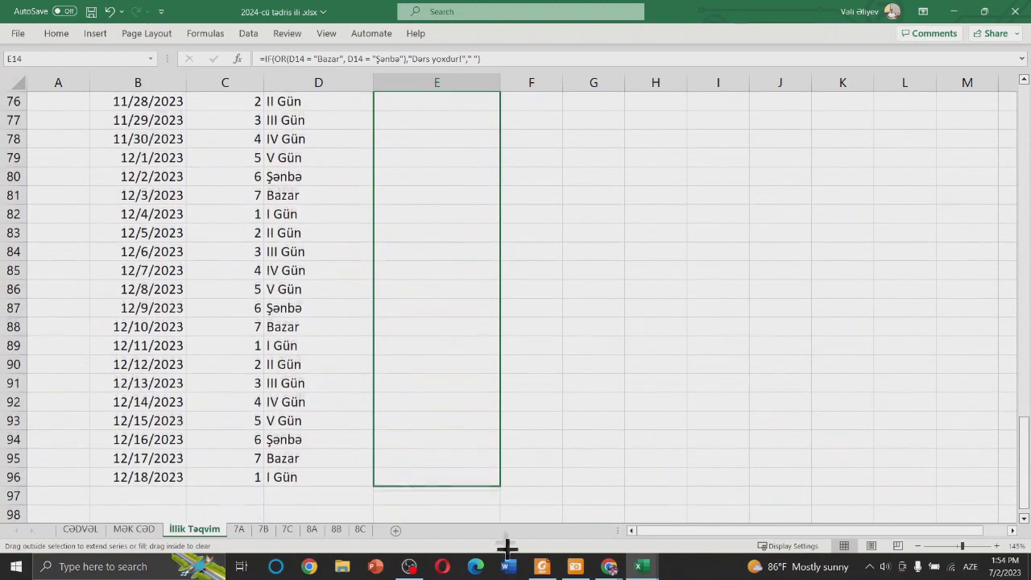
drag(510, 556, 485, 462)
scroll(535, 275, up, 7)
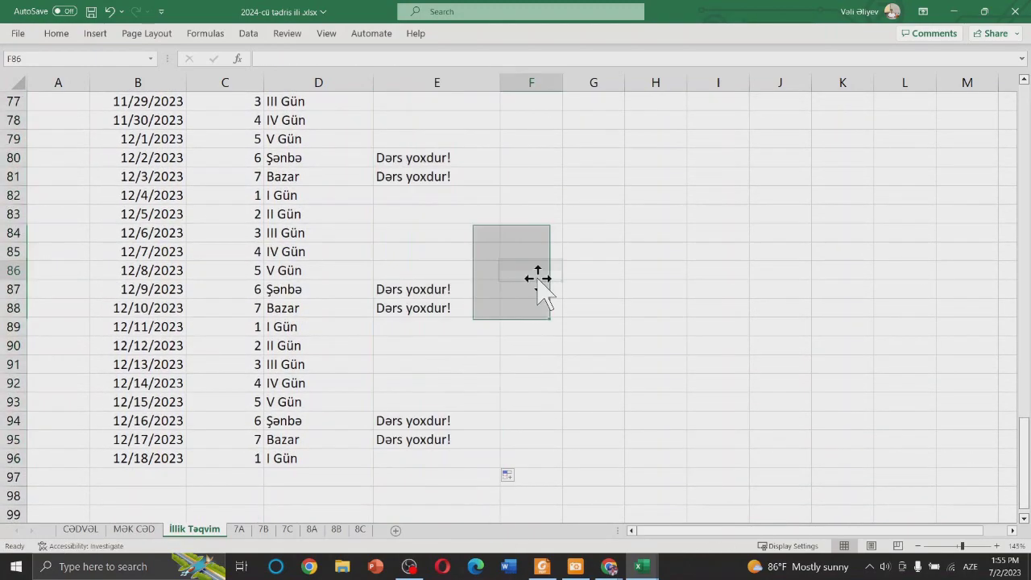
scroll(534, 274, up, 12)
scroll(532, 271, up, 7)
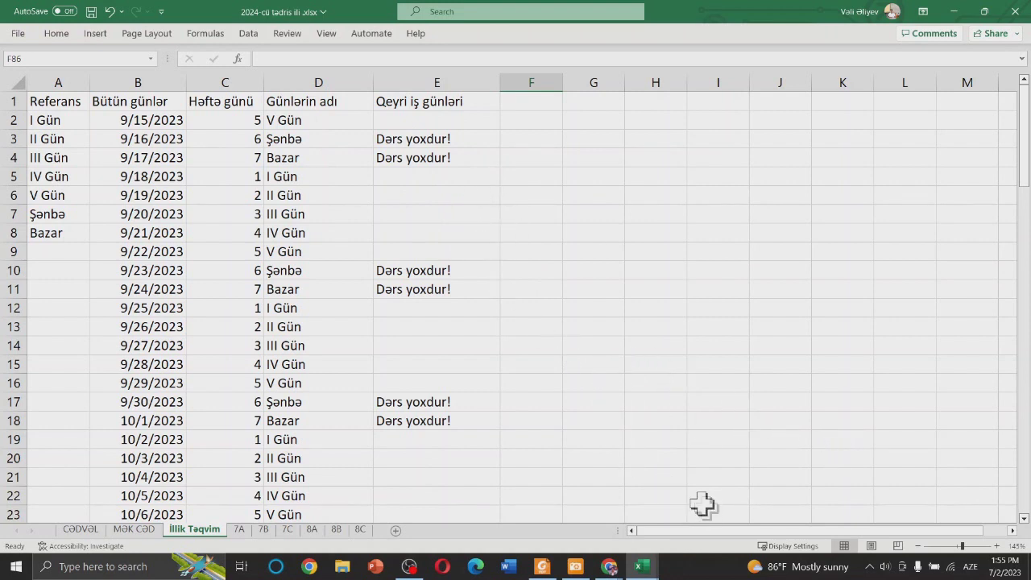
mouse_move(609, 567)
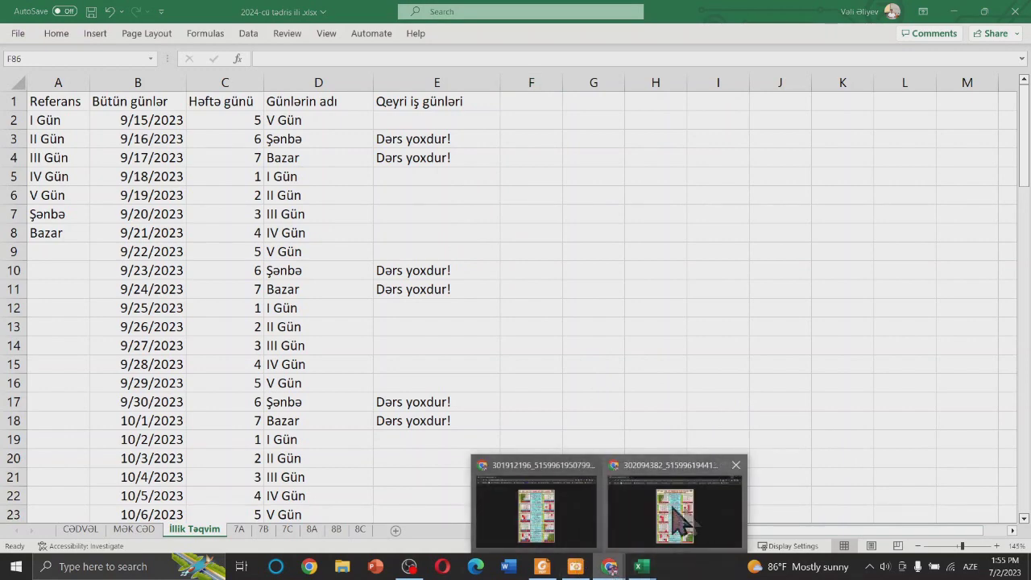
click(669, 510)
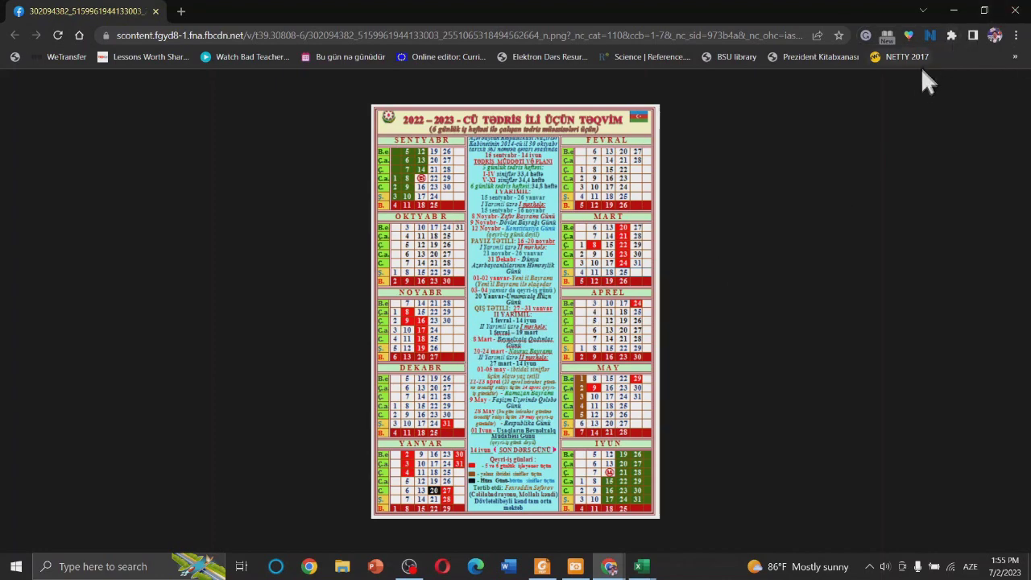
click(952, 11)
scroll(226, 385, down, 3)
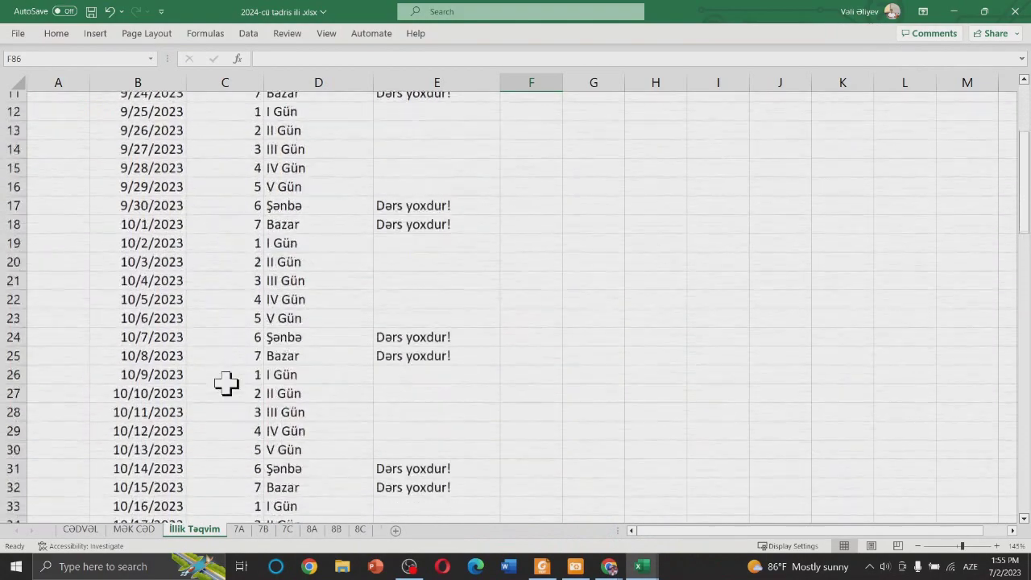
scroll(214, 375, down, 2)
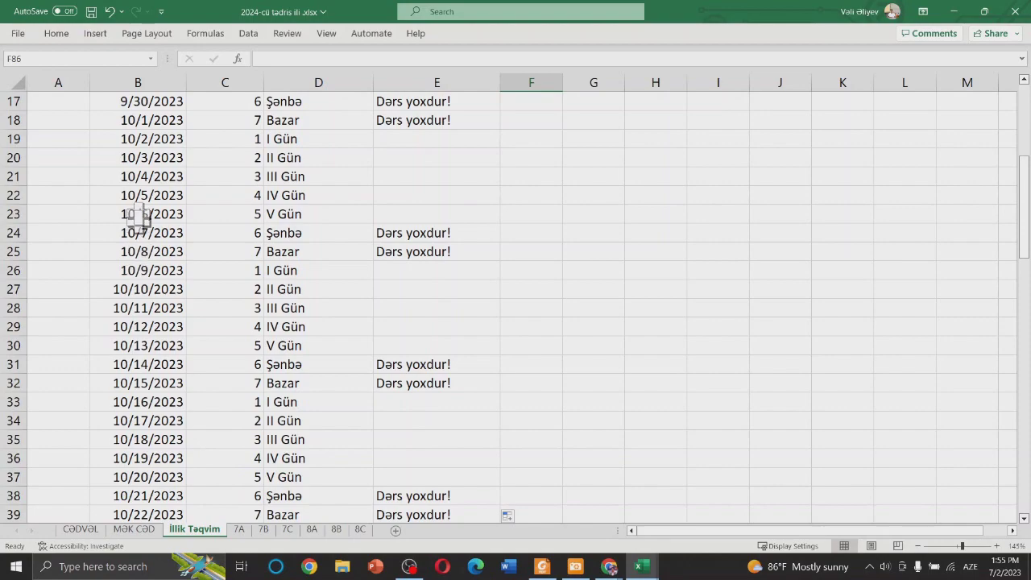
scroll(143, 345, down, 3)
scroll(157, 362, down, 3)
scroll(180, 410, down, 1)
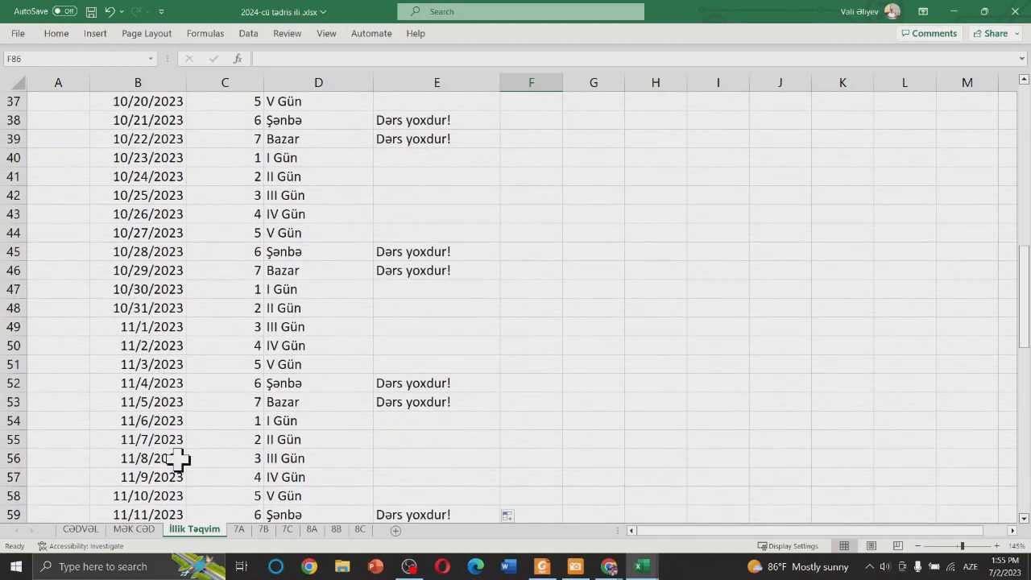
- Enter Dərs yoxdur! in E56 and E57 for the 11/8/2023 and 11/9/2023 holidays
click(171, 460)
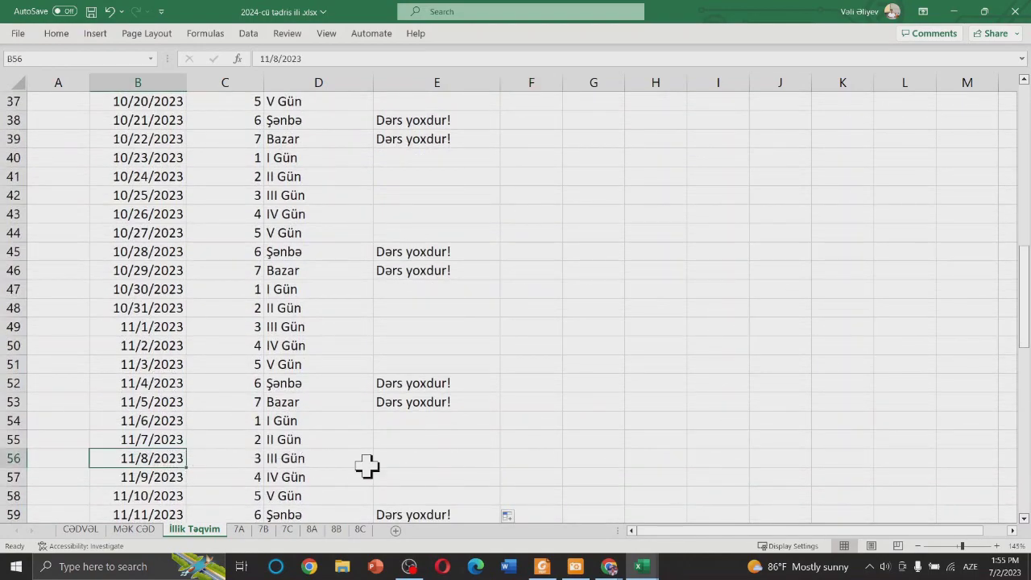
click(408, 460)
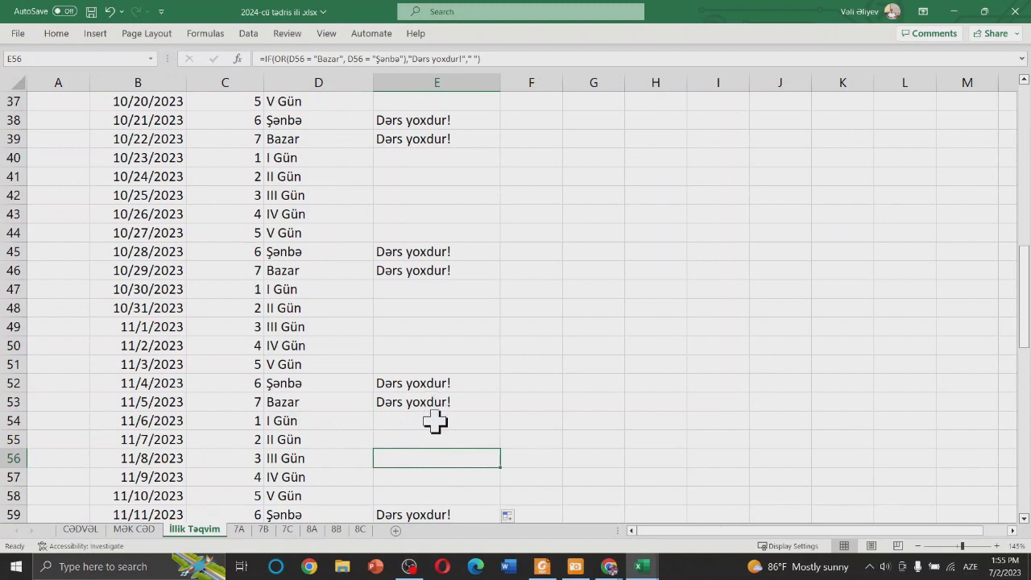
text(DƏRS)
key(BackSpace)
key(BackSpace)
key(BackSpace)
text(ə"),")
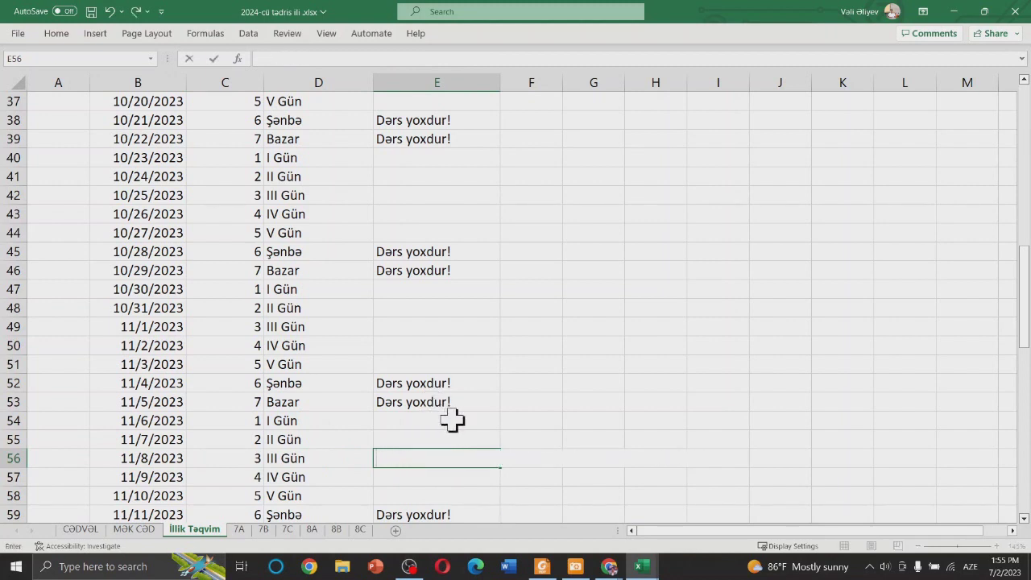
text(Də)
key(Return)
text(Də)
key(Return)
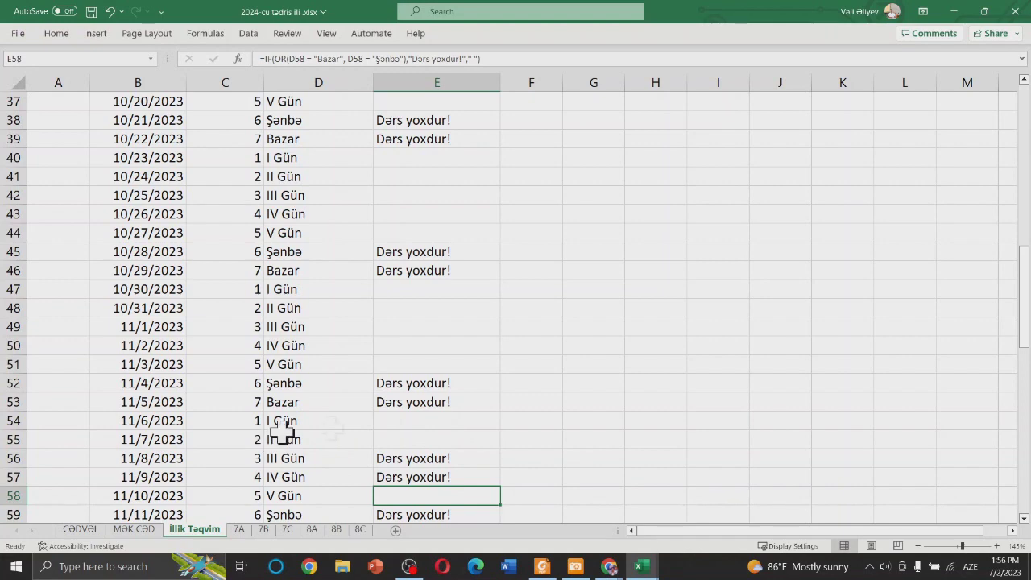
scroll(441, 435, down, 3)
scroll(441, 435, up, 1)
scroll(445, 435, up, 4)
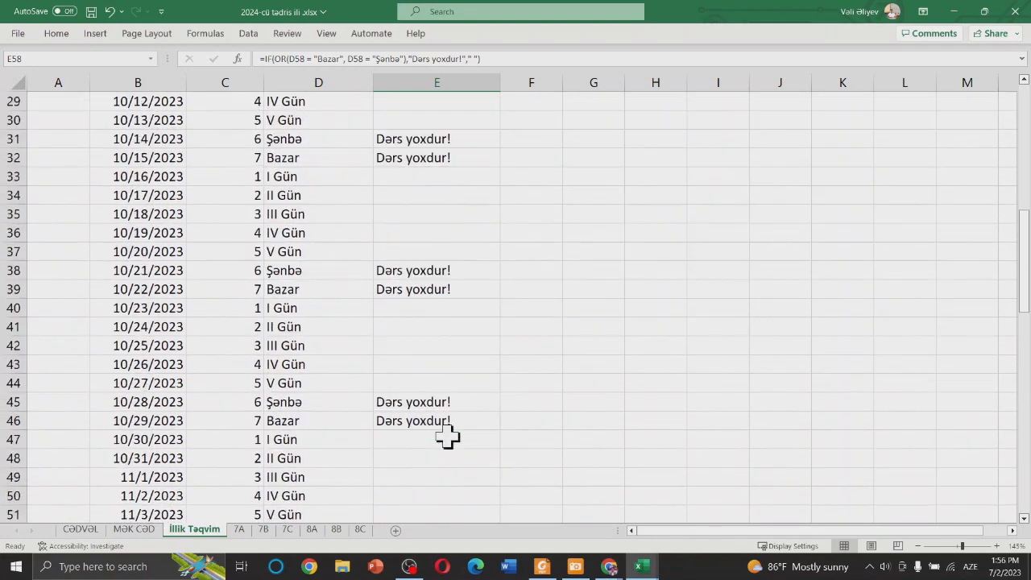
scroll(455, 436, down, 3)
scroll(463, 438, down, 4)
scroll(464, 438, up, 3)
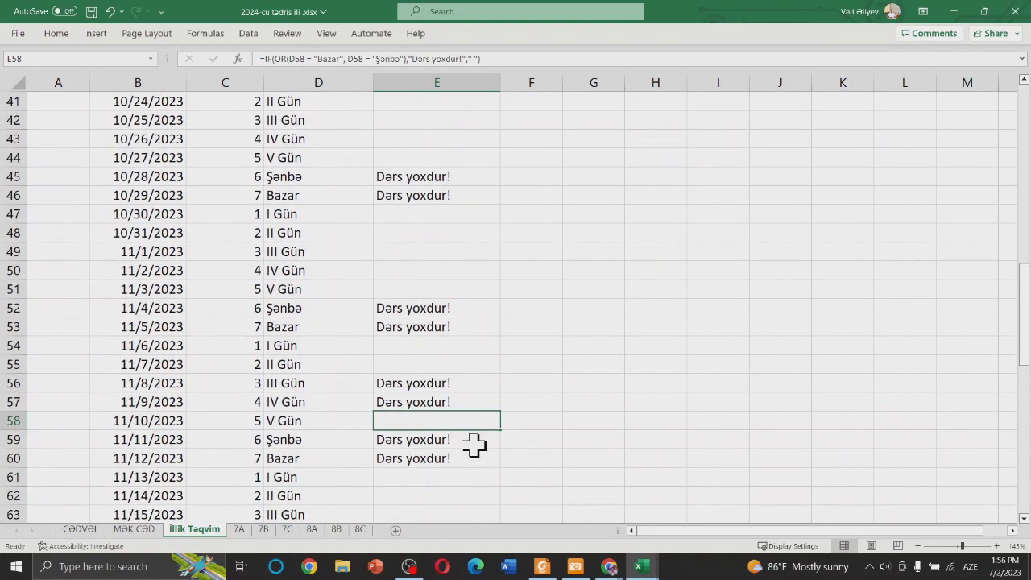
scroll(473, 446, up, 4)
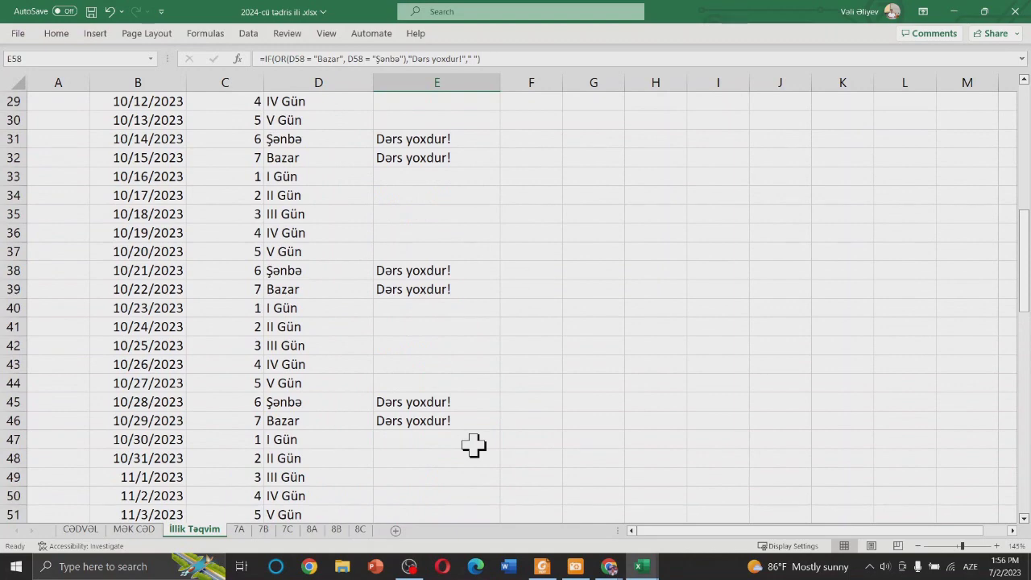
scroll(473, 446, up, 4)
scroll(474, 446, up, 6)
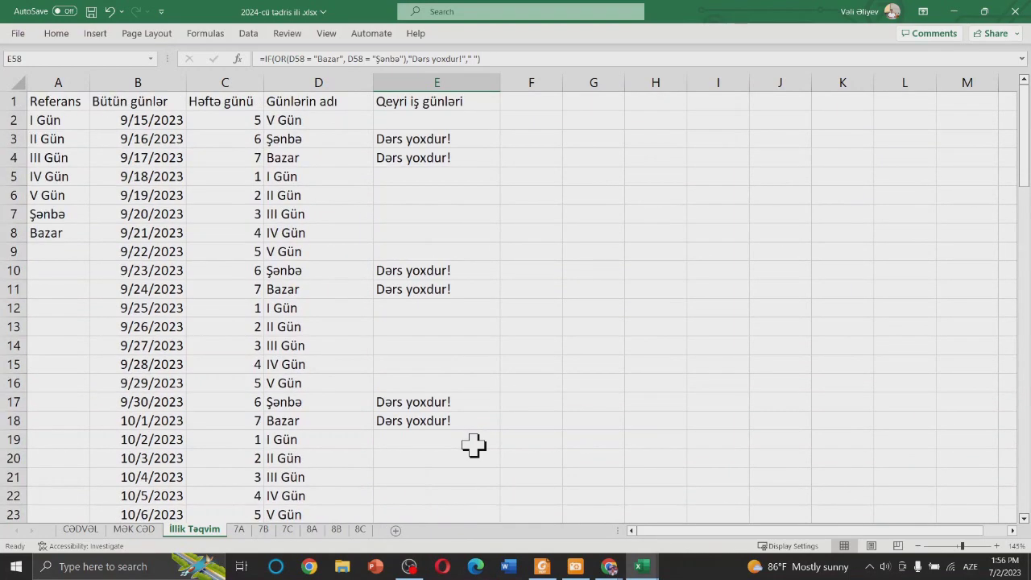
- Change the E1 header to Qeyri-iş günləri
double_click(410, 101)
key(BackSpace)
text(-)
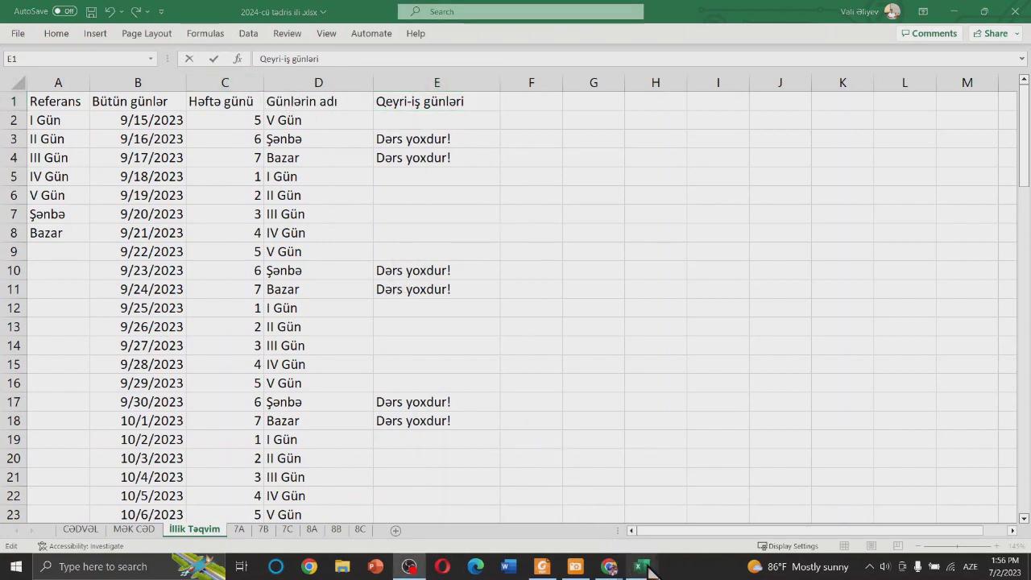
mouse_move(642, 566)
click(536, 529)
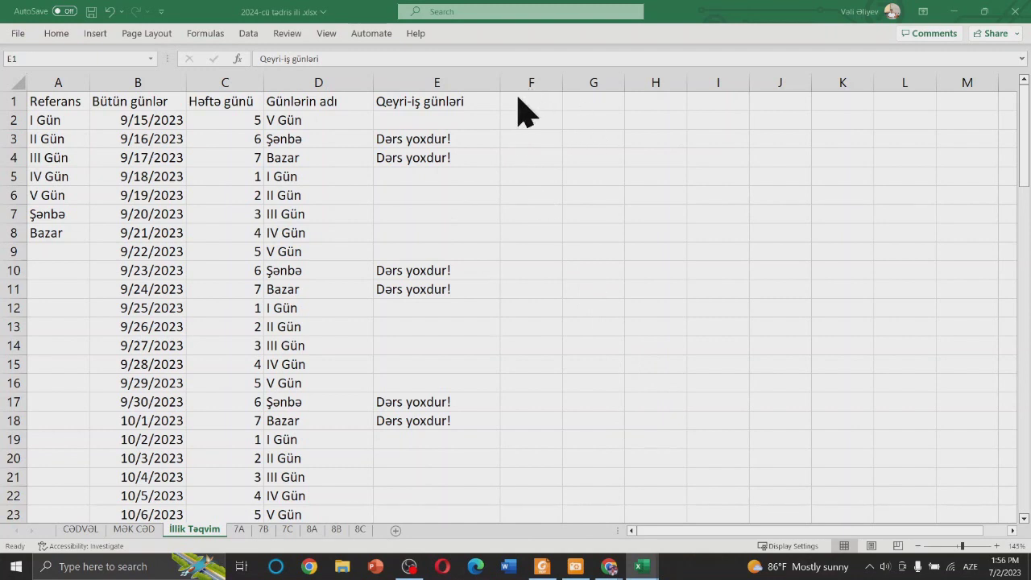
click(469, 138)
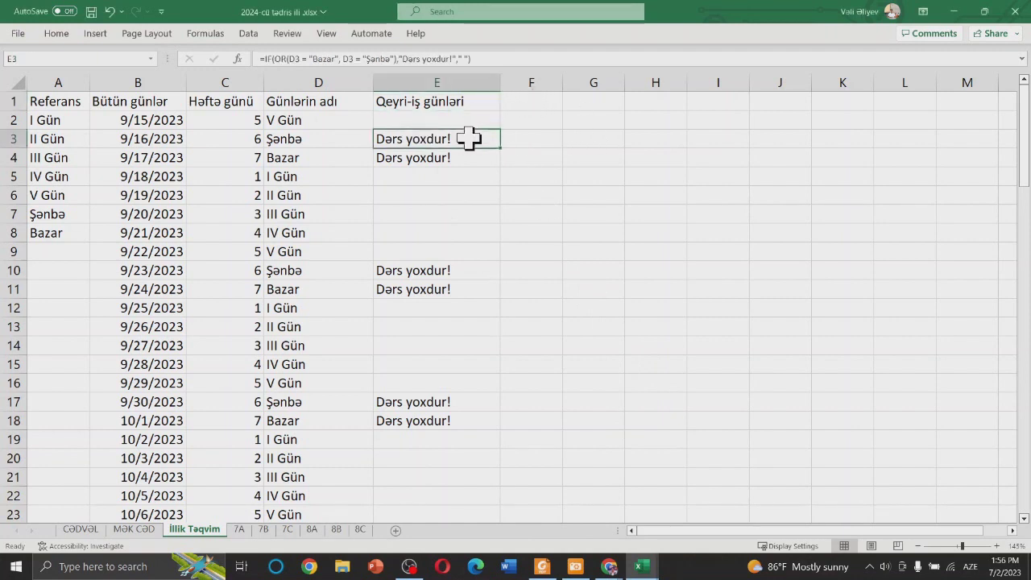
- Enter 7A as the header in F1
click(540, 104)
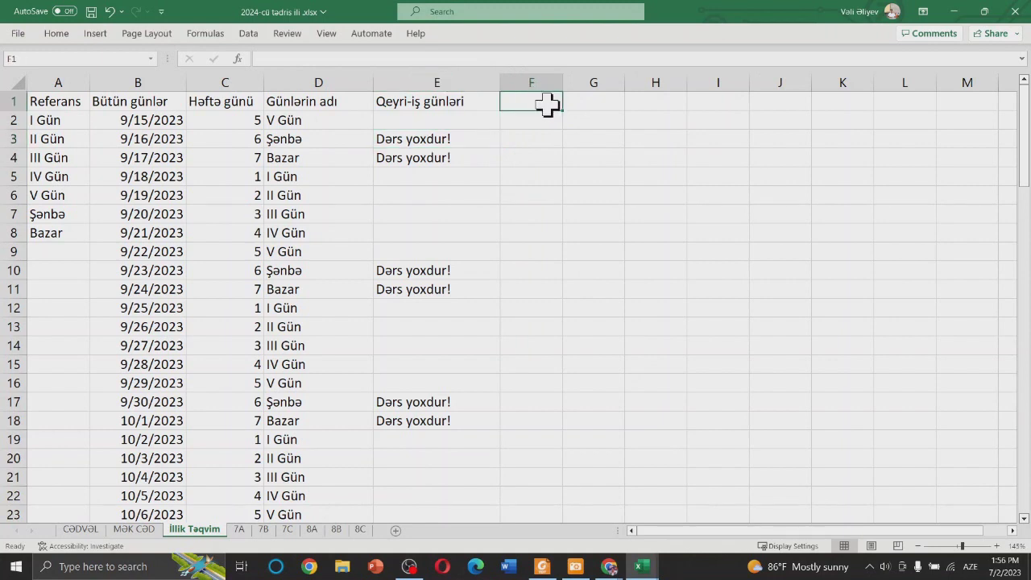
text(?)
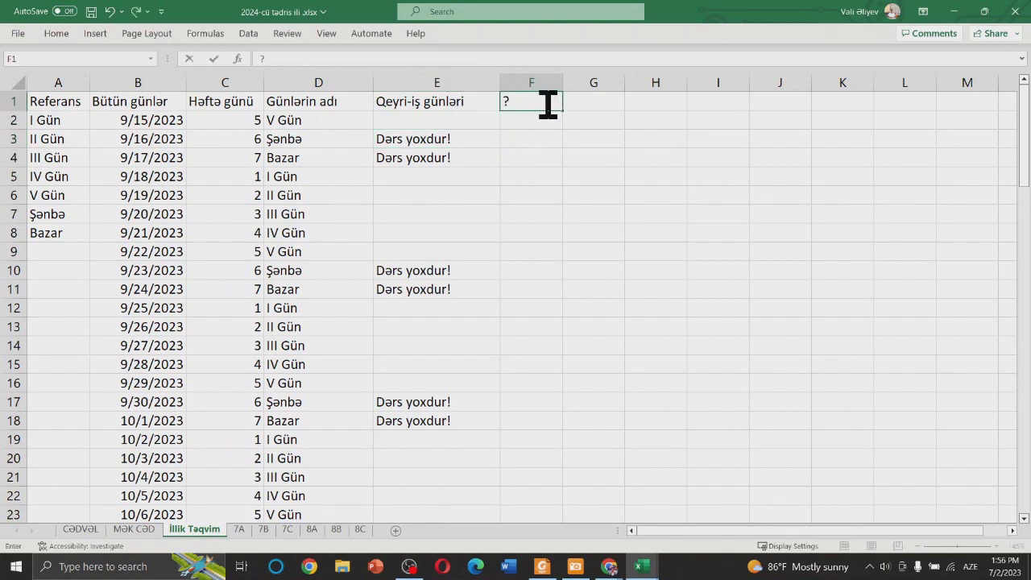
text(7A)
key(Return)
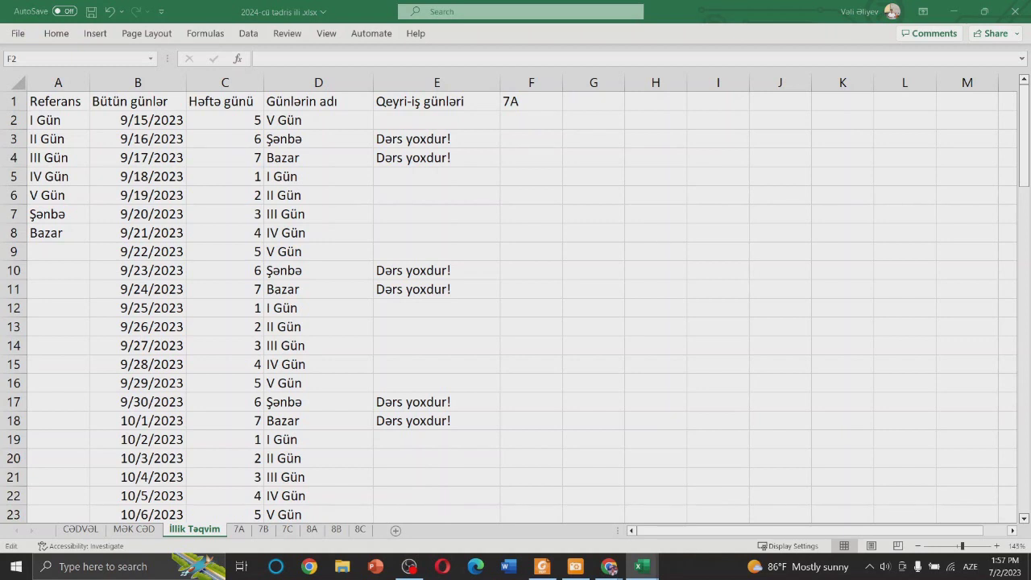
click(526, 121)
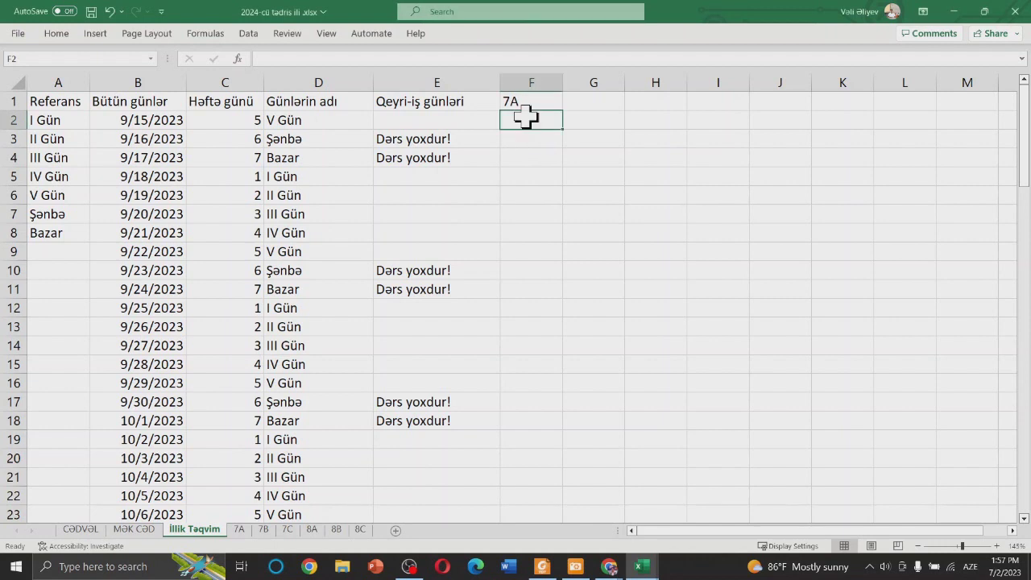
- Paste the IF(OR(D2="III Gün",…),"DƏRS"," ") formula into F2 and commit it
double_click(530, 121)
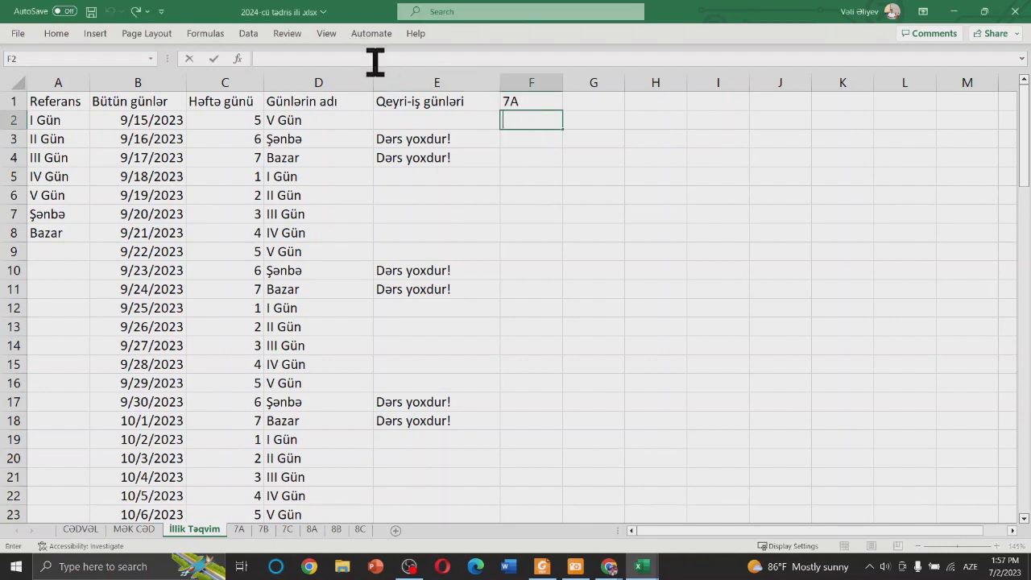
text(=IF(OR(D2 = "III Gün", D2 = "III Gün"),"DƏRS"," "))
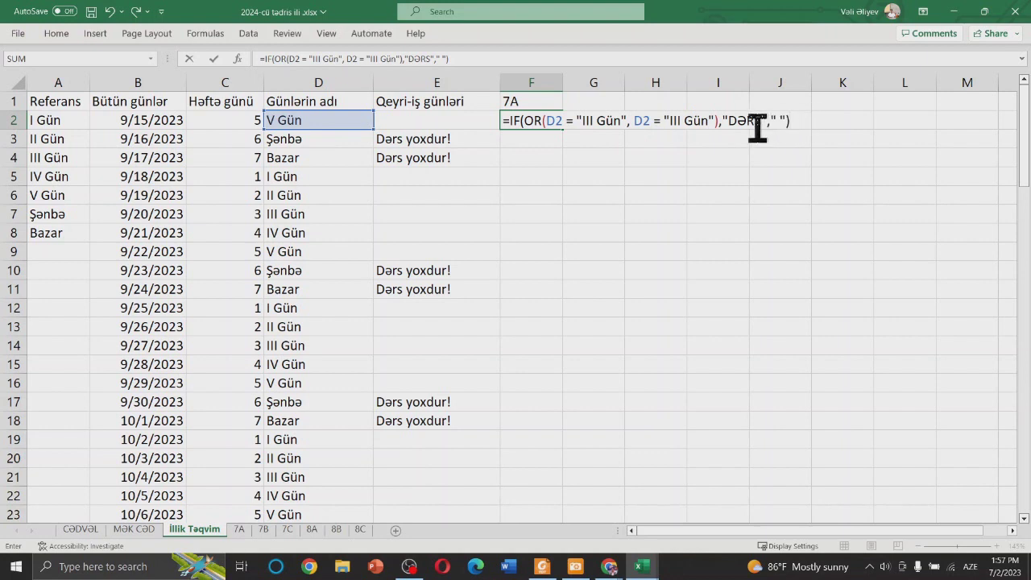
click(802, 120)
key(Return)
- Fill the 7A formula from F2 down column F to row 96
click(505, 121)
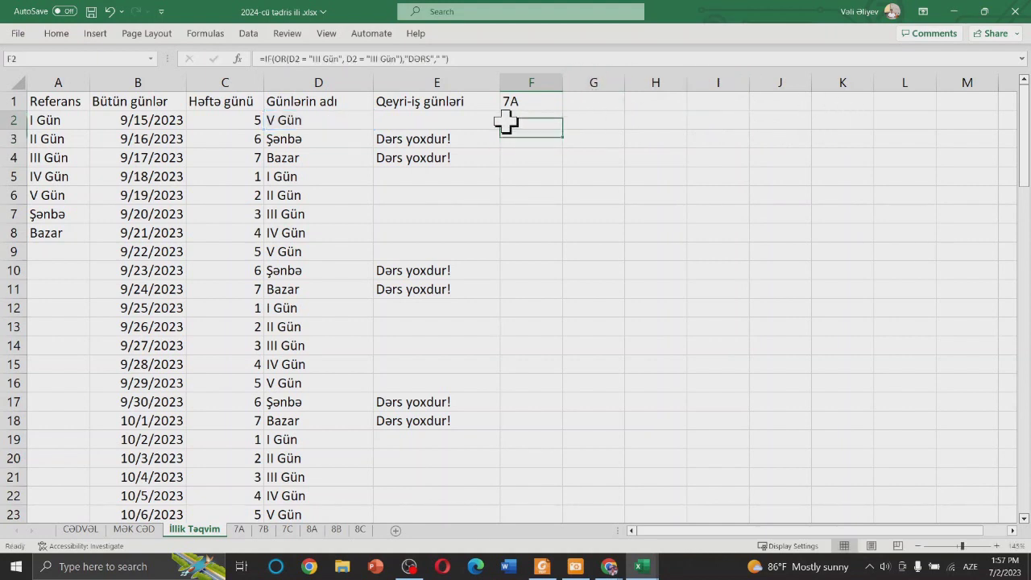
drag(566, 132, 580, 571)
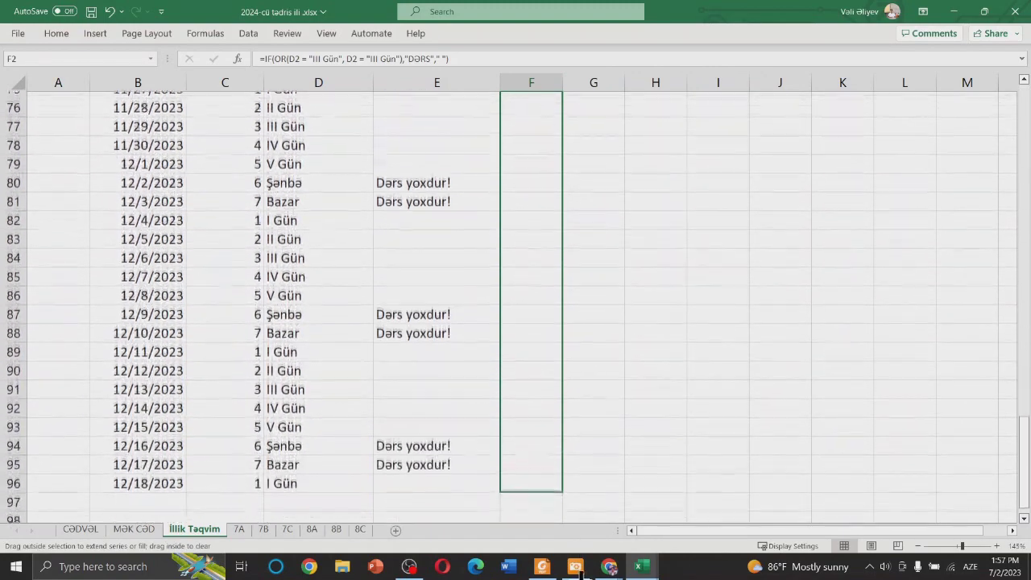
drag(579, 571, 608, 422)
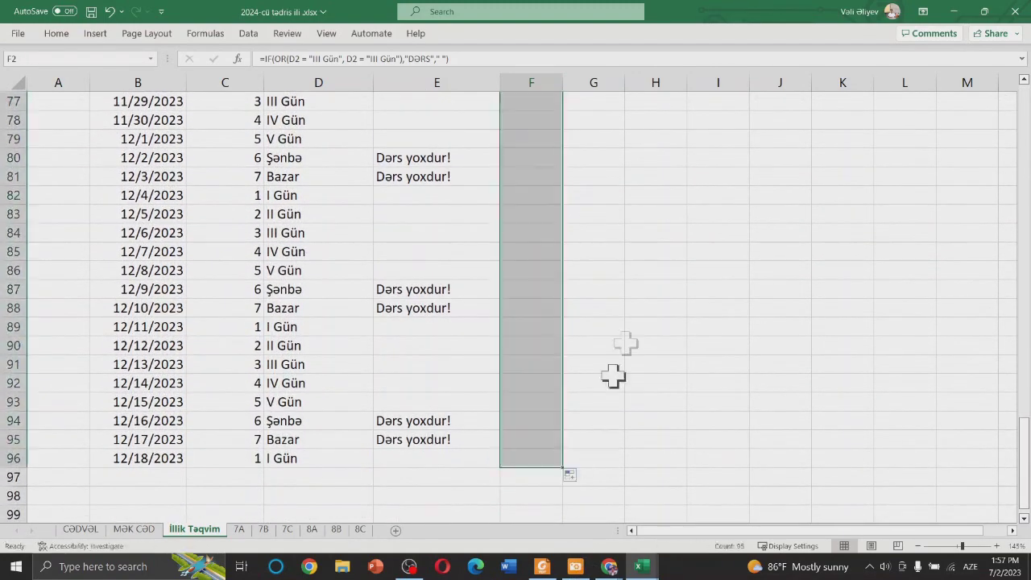
scroll(557, 258, up, 12)
scroll(557, 247, up, 7)
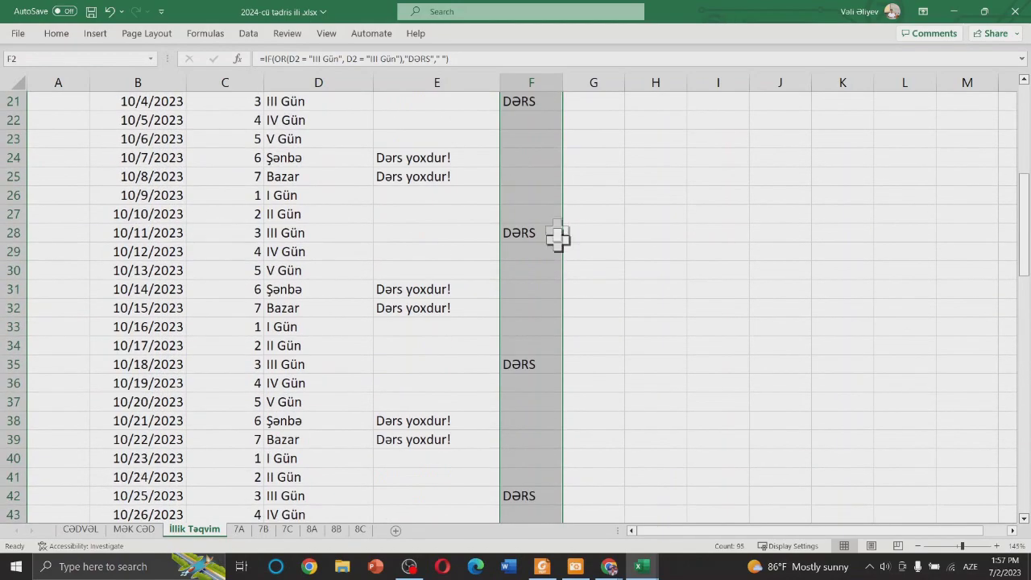
scroll(558, 247, up, 6)
scroll(569, 209, up, 1)
click(592, 121)
click(597, 83)
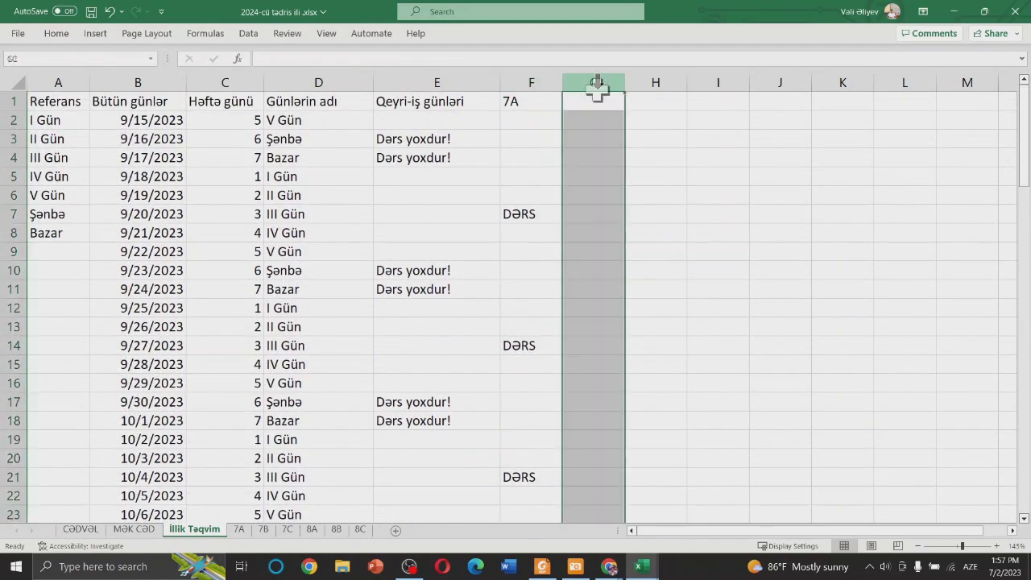
- Enter the header 8A in cell G1
click(596, 102)
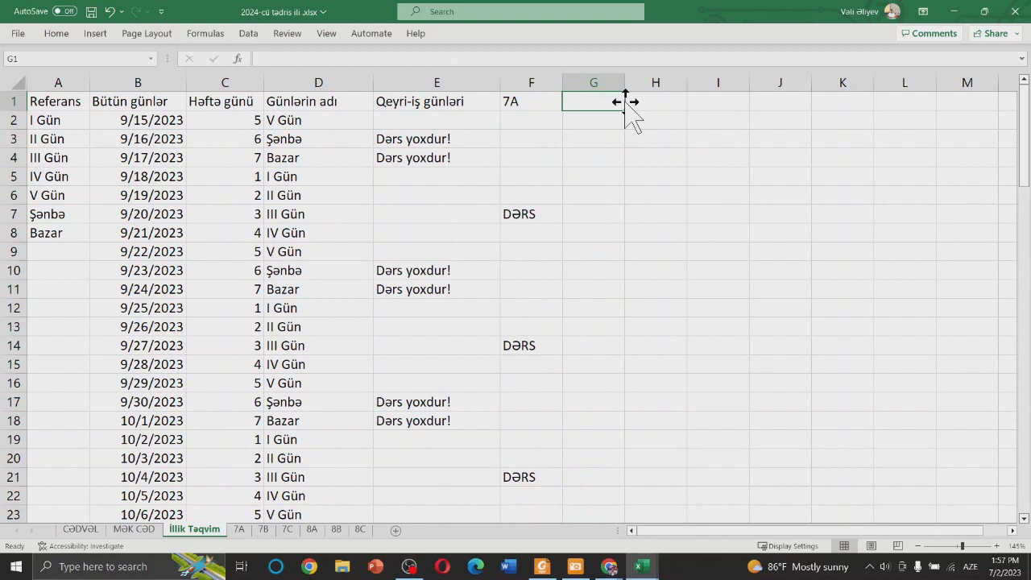
text(8A)
key(Return)
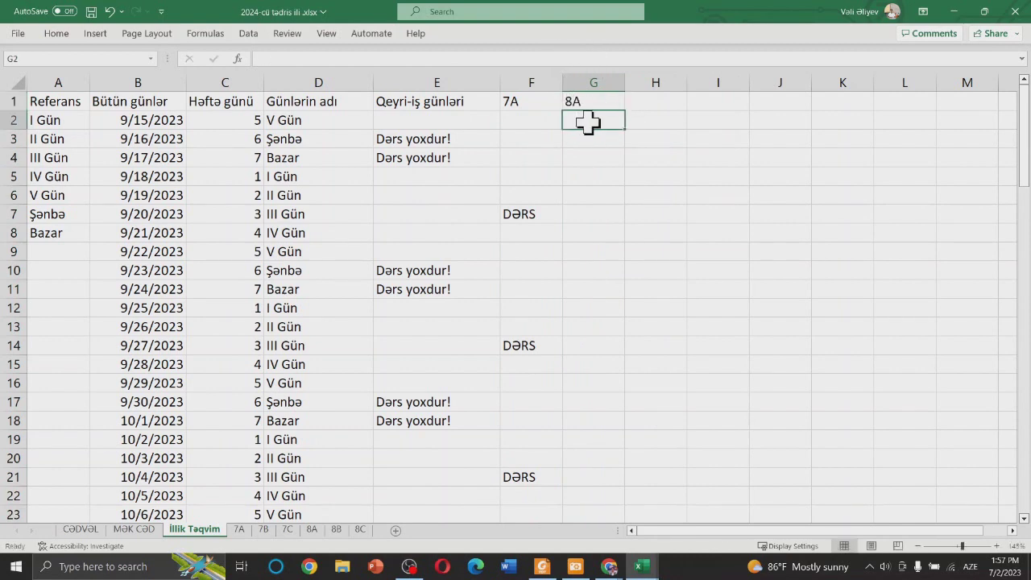
- Enter a G2 formula marking II Gün days as QOŞA_DƏRS
text(=IF(OR(D2 = "III Gün", D2 = "III Gün"),"DƏRS"," "))
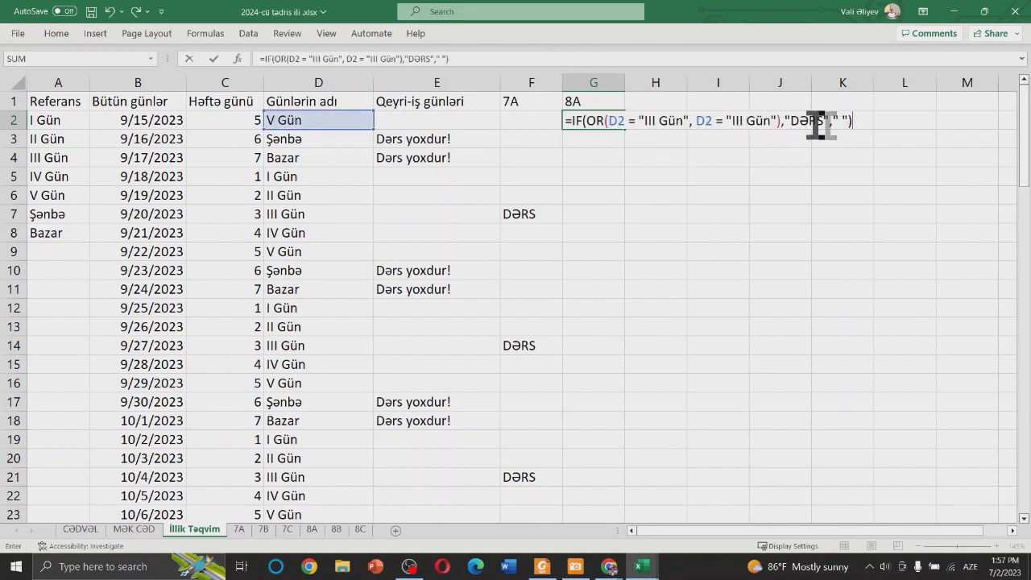
click(792, 120)
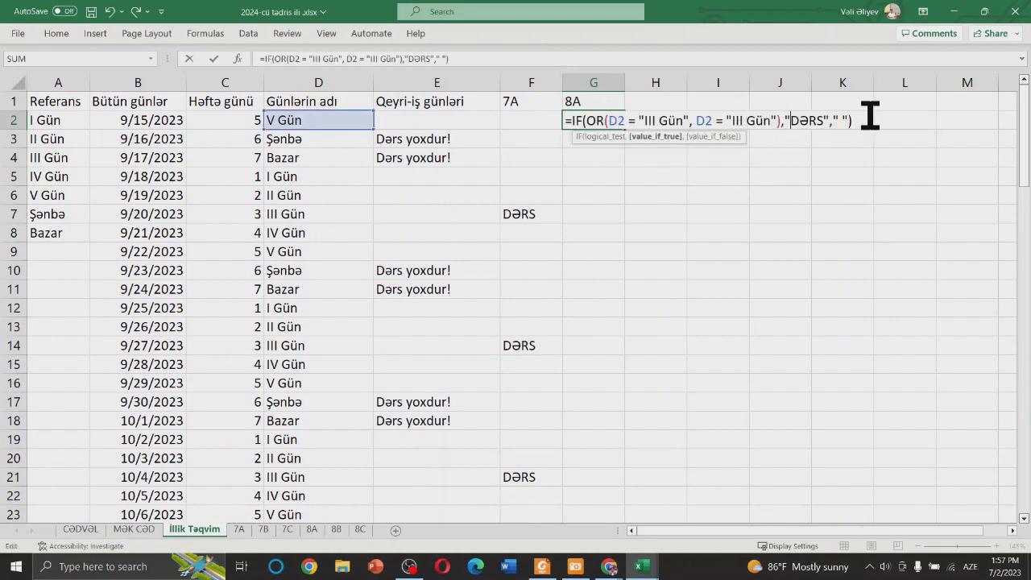
text(QOŞA)
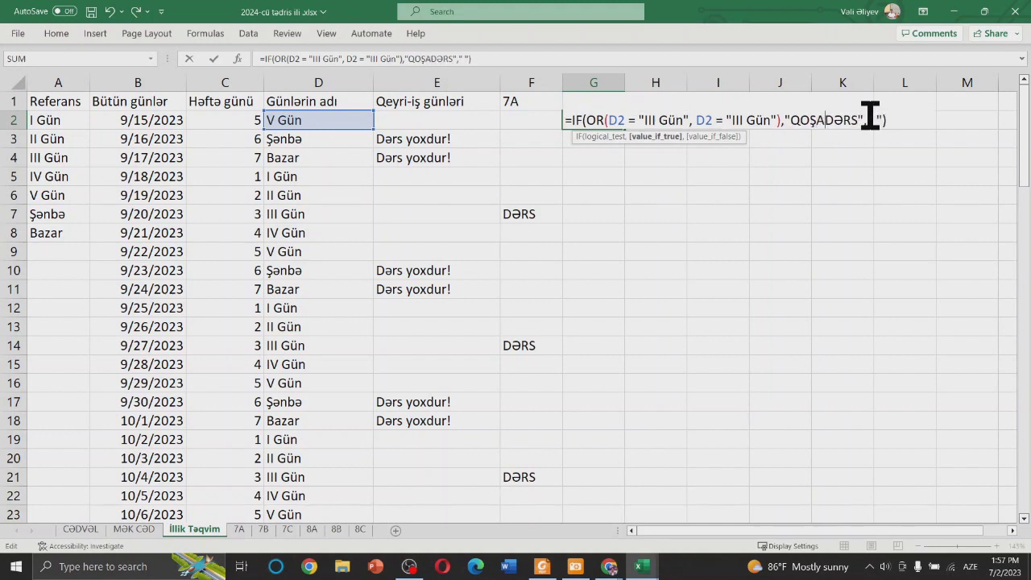
text(_)
key(Left)
key(Left)
key(Left)
key(BackSpace)
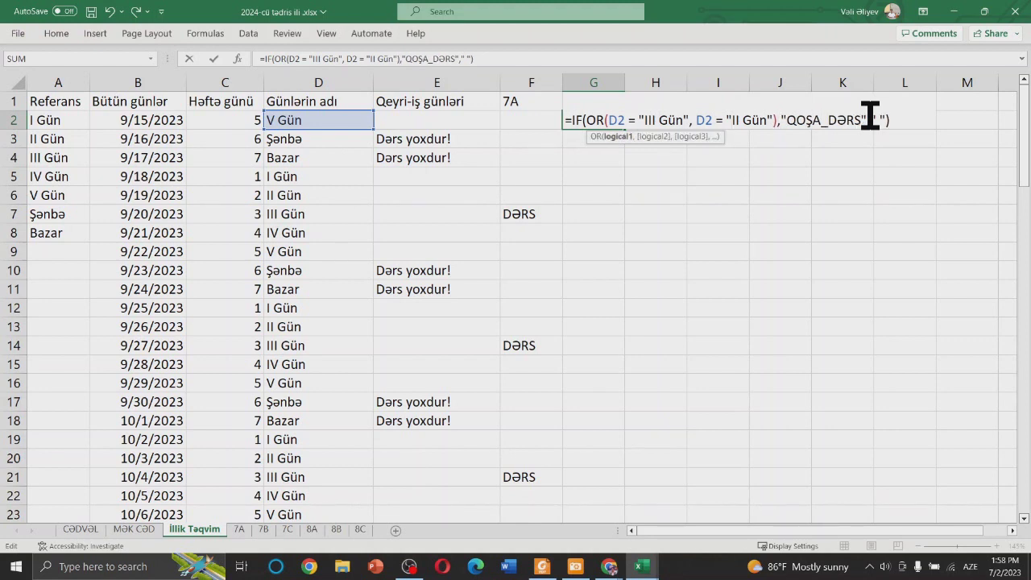
key(BackSpace)
key(Left)
key(Left)
key(Left)
key(Left)
key(End)
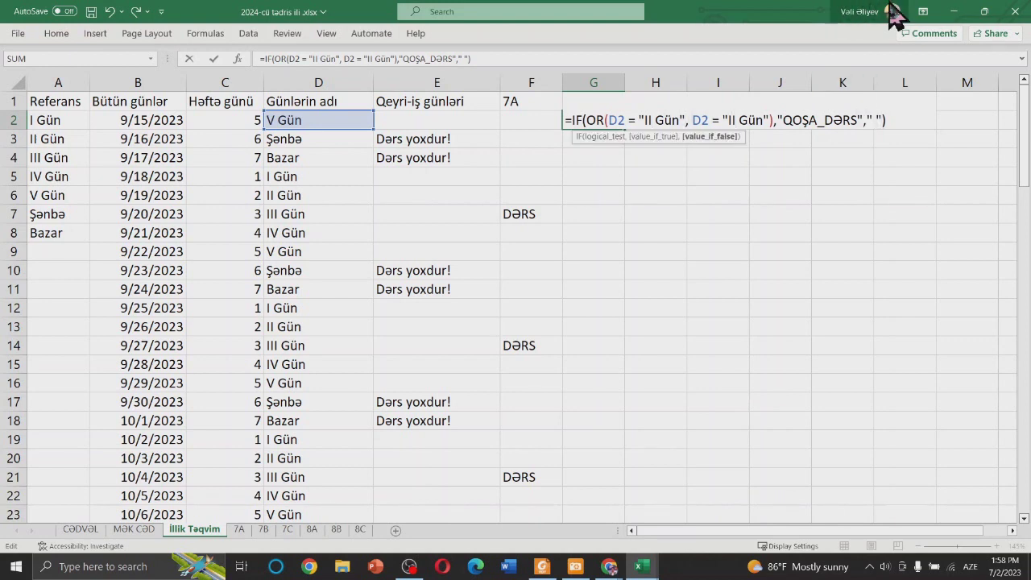
key(Left)
key(Left)
key(Left)
key(Right)
key(Right)
key(Home)
key(Return)
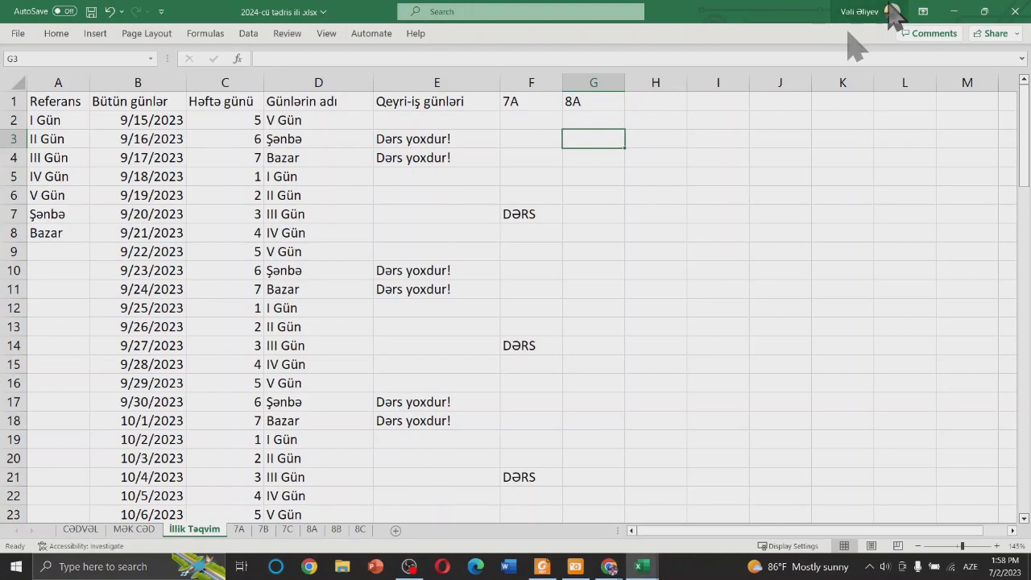
- Fill the 8A formula down to G96 and widen column G to fit QOŞA_DƏRS
click(598, 119)
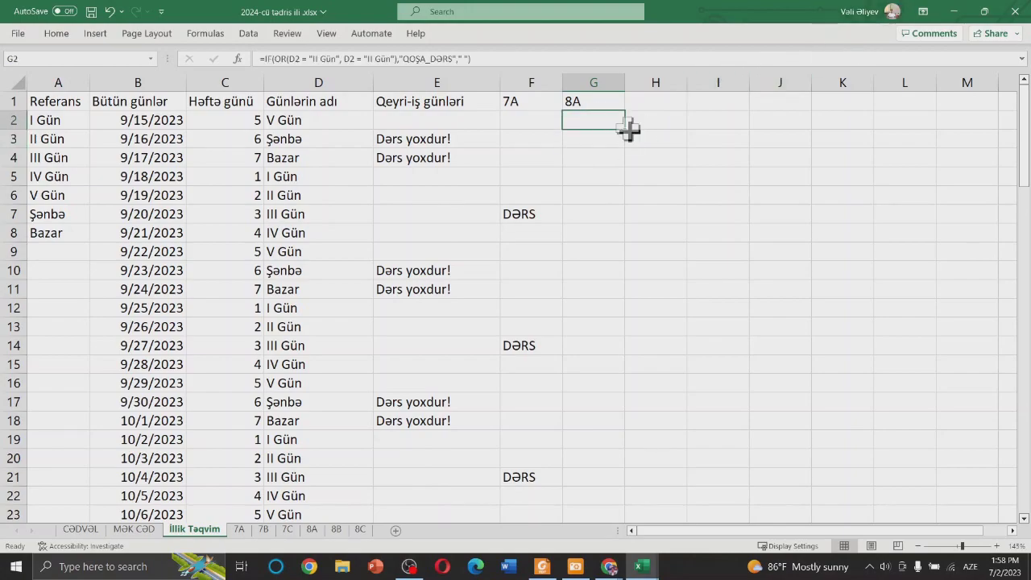
drag(624, 129, 606, 558)
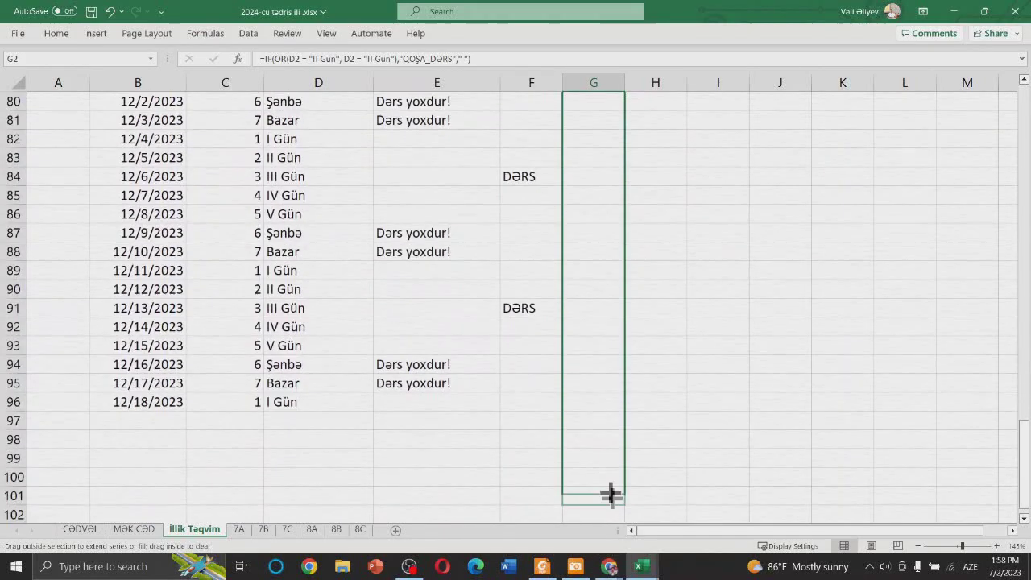
drag(606, 557, 593, 405)
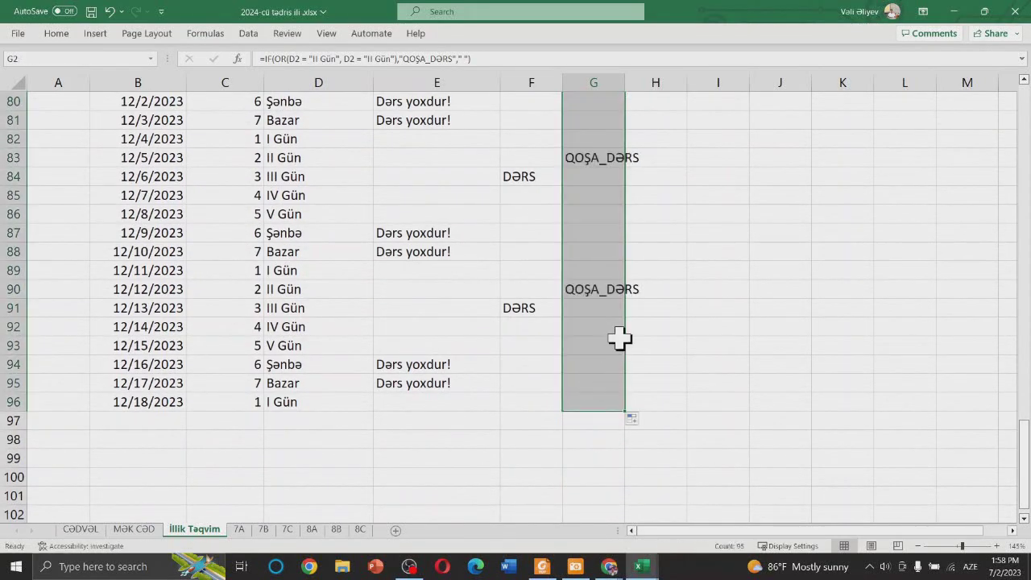
scroll(626, 329, up, 5)
scroll(628, 328, up, 11)
scroll(632, 330, up, 5)
scroll(642, 220, up, 5)
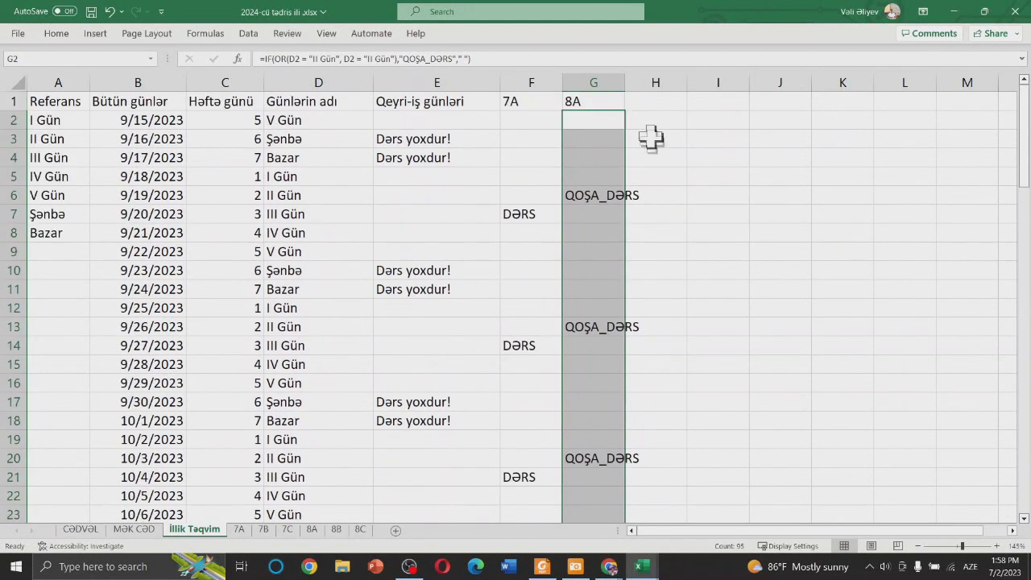
drag(627, 79, 645, 79)
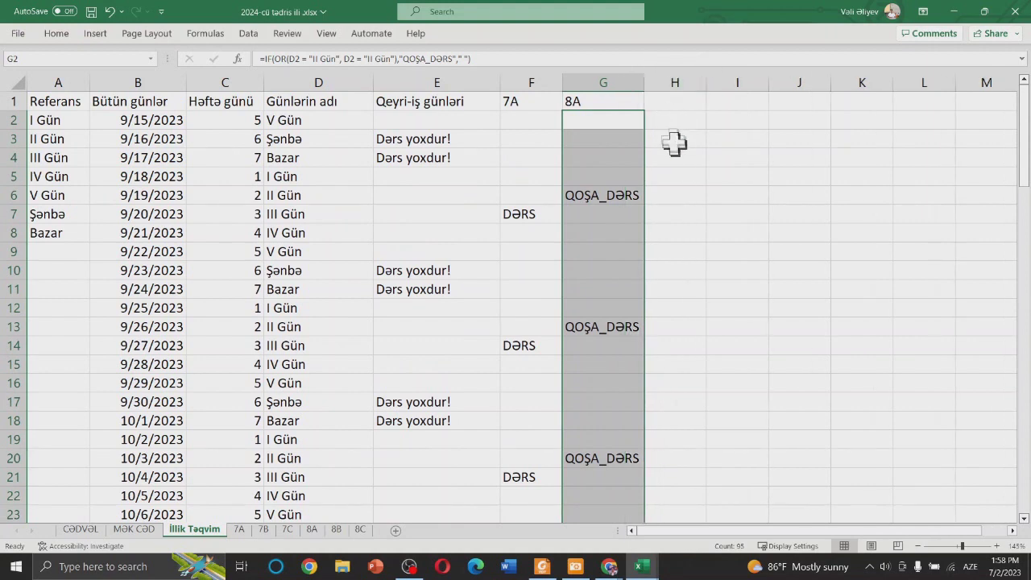
click(675, 200)
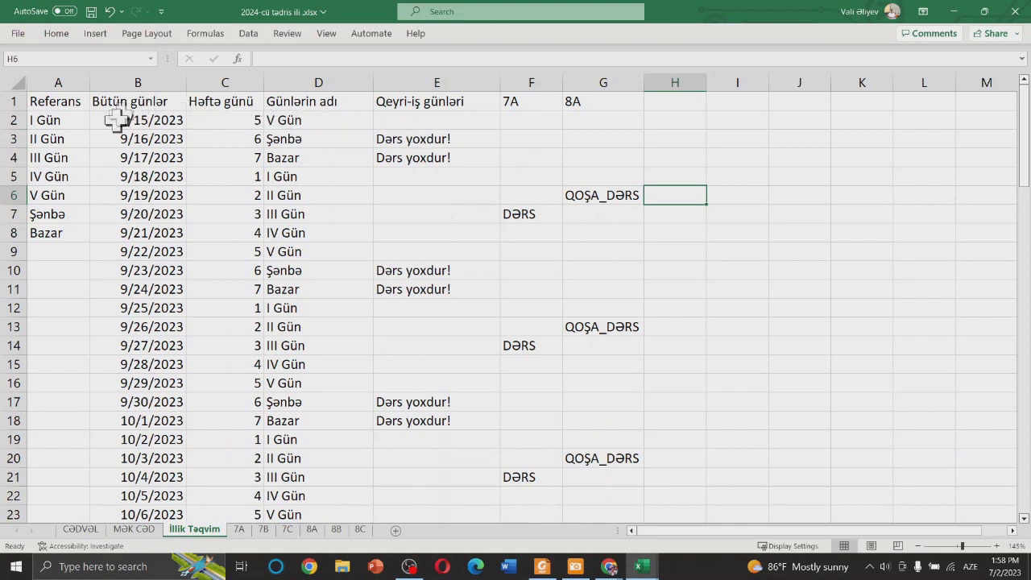
click(55, 79)
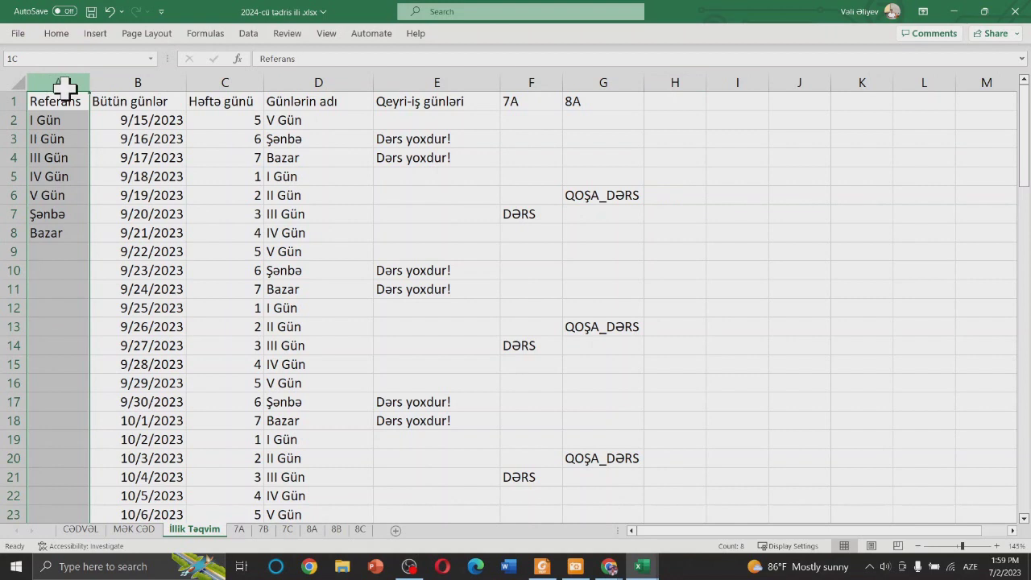
- Hide the Referans column and the Həftə günü and Günlərin adı columns C:D
right_click(65, 81)
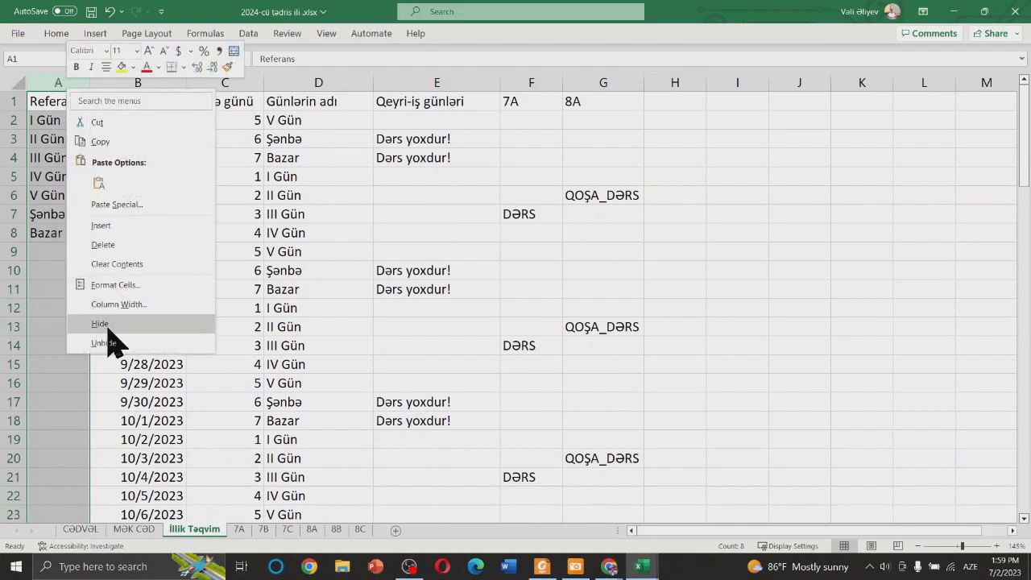
click(105, 326)
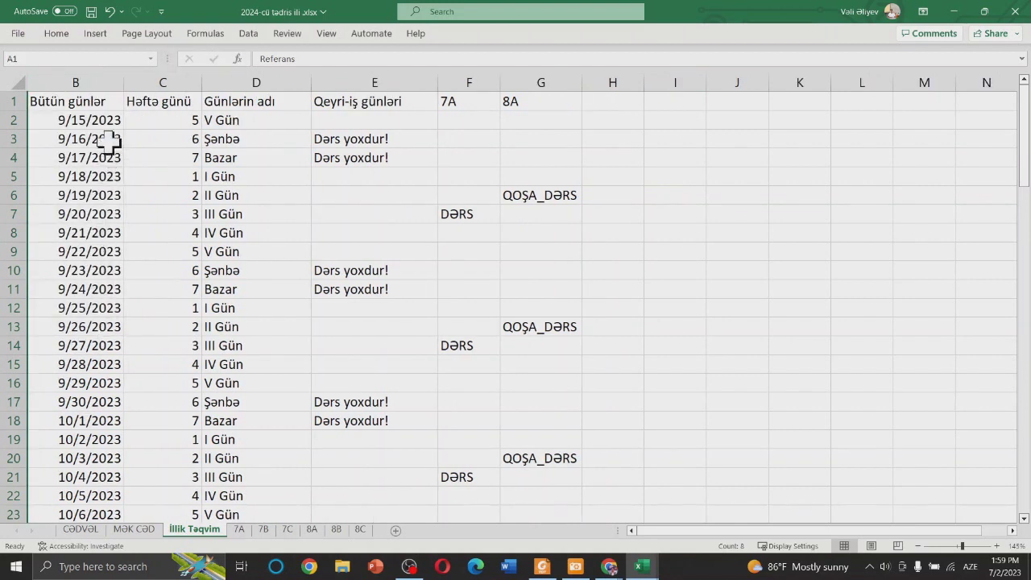
click(99, 81)
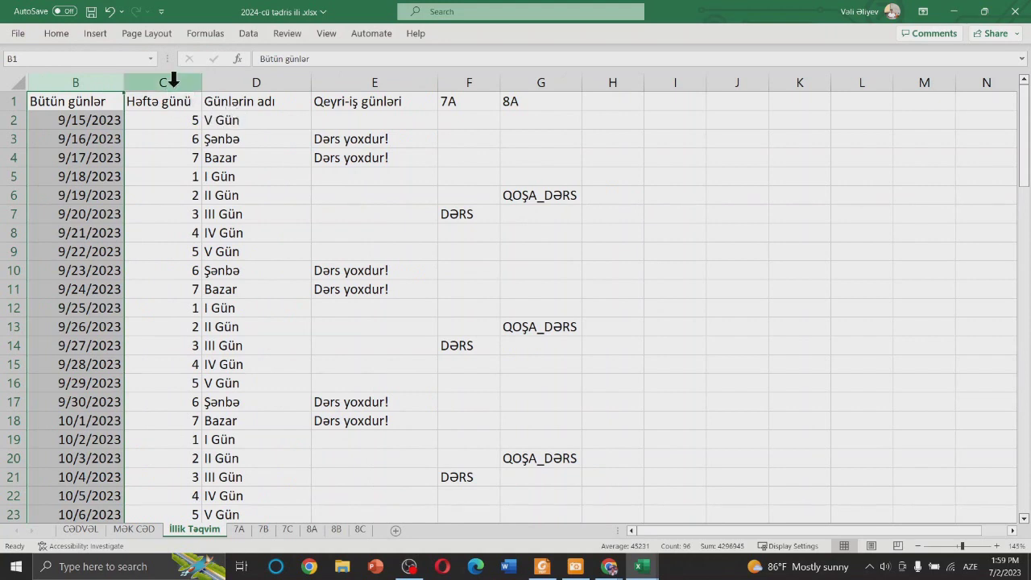
drag(171, 79, 254, 87)
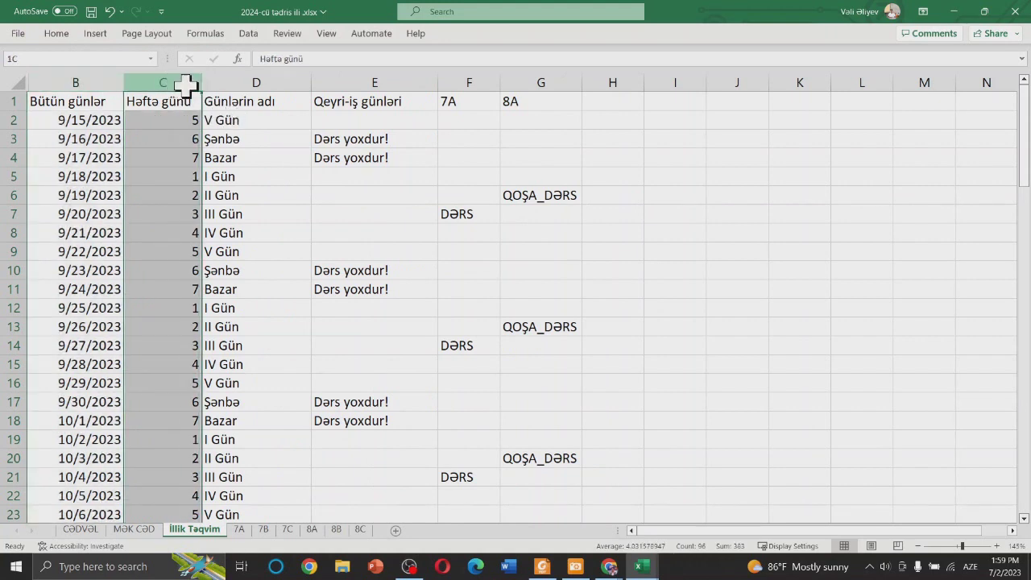
right_click(272, 85)
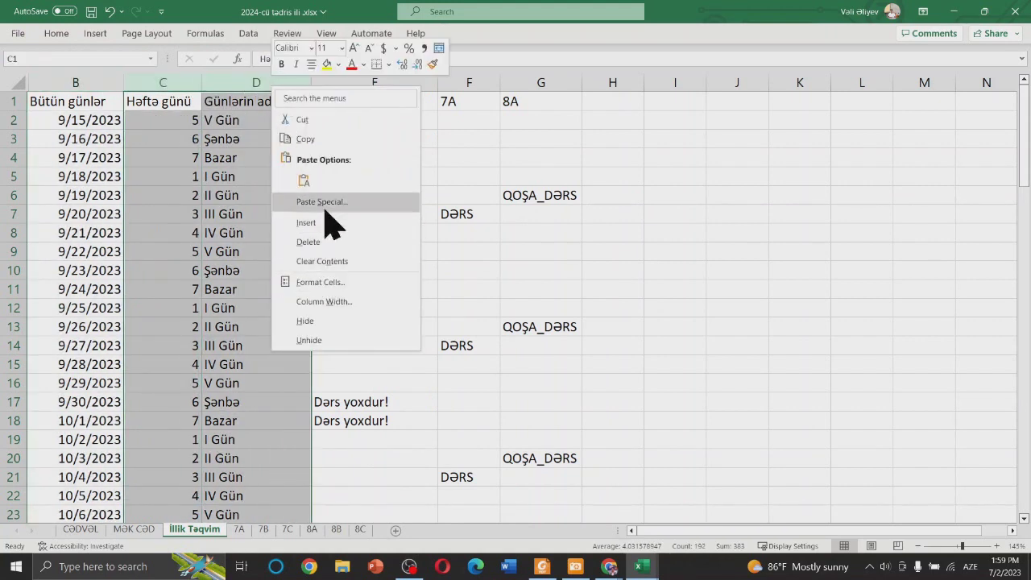
click(307, 321)
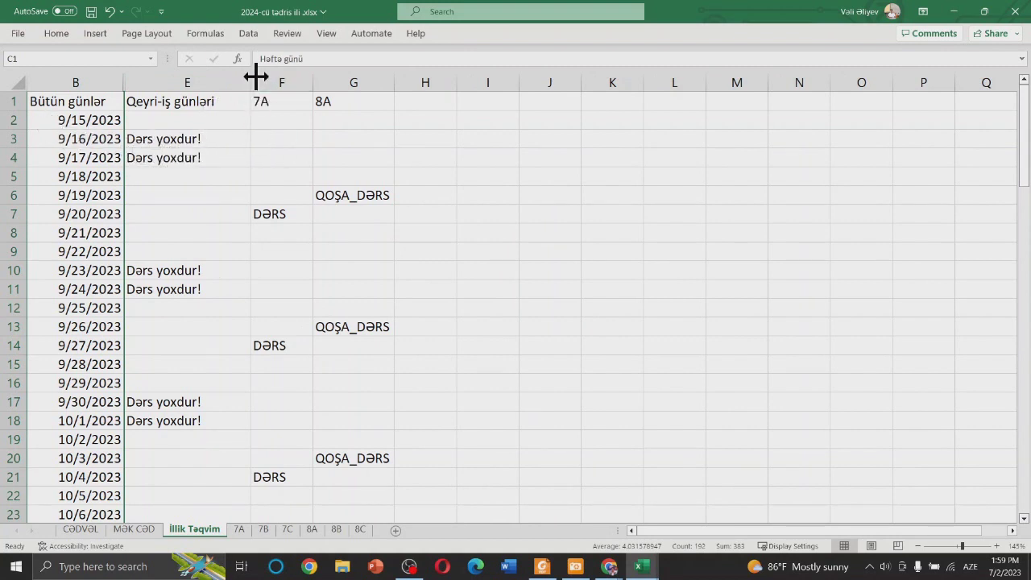
- Adjust the Qeyri-iş günləri column width, then center and bold columns B through G
drag(256, 77, 215, 81)
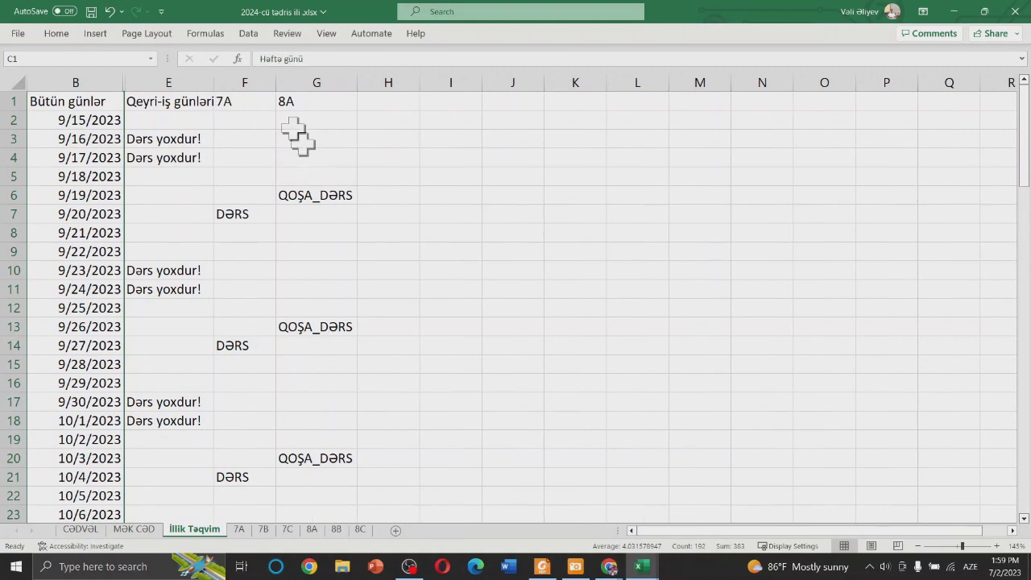
drag(214, 76, 233, 75)
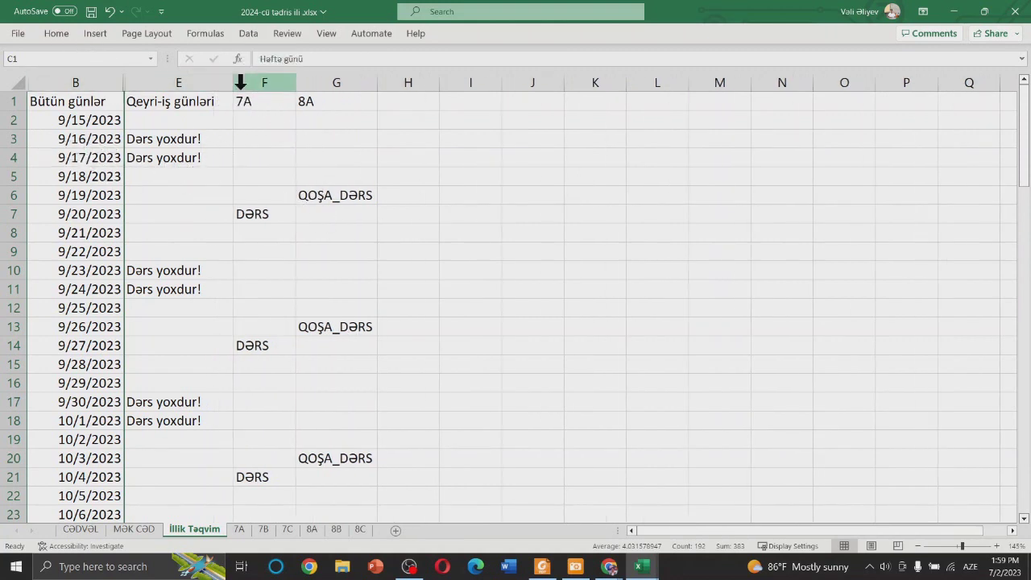
drag(87, 75, 346, 83)
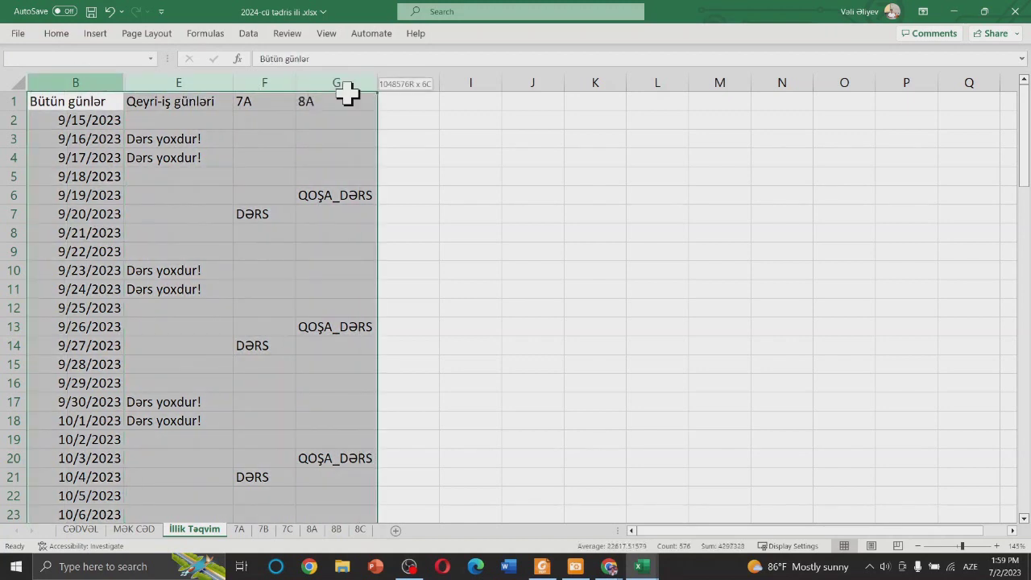
click(57, 33)
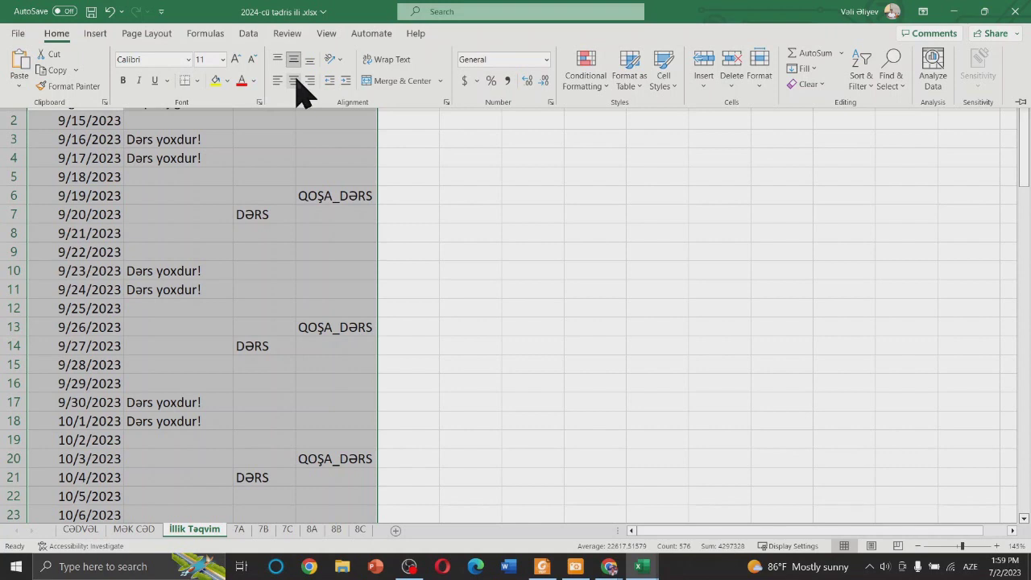
click(293, 81)
click(123, 80)
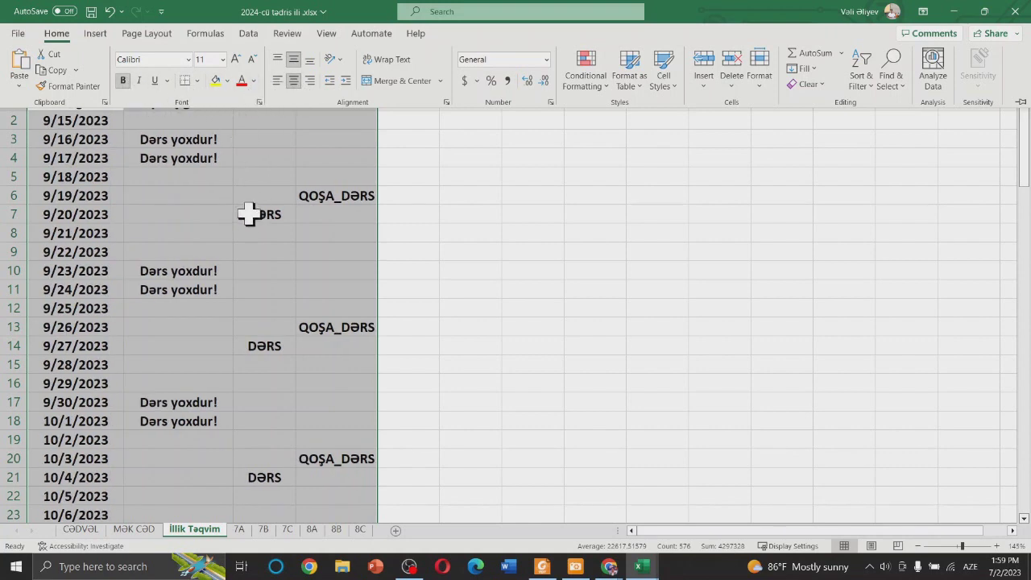
- Shade header row 1 with a grey fill colour
click(423, 153)
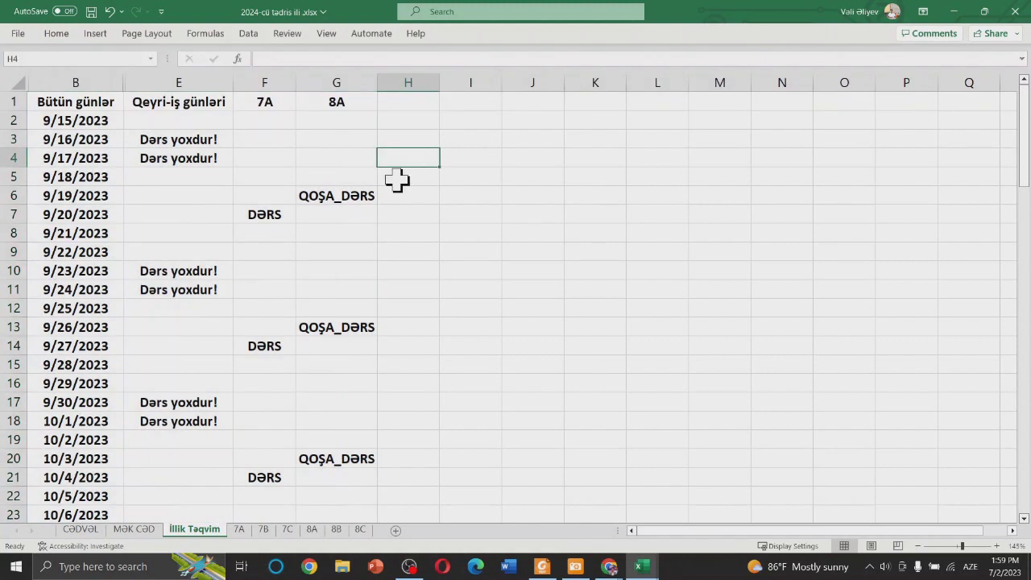
click(18, 94)
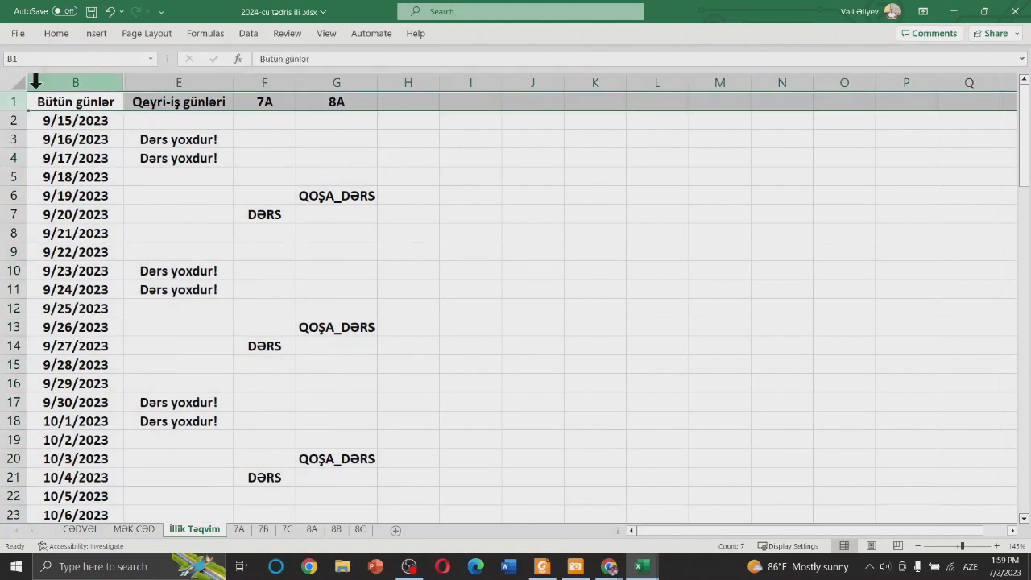
click(63, 39)
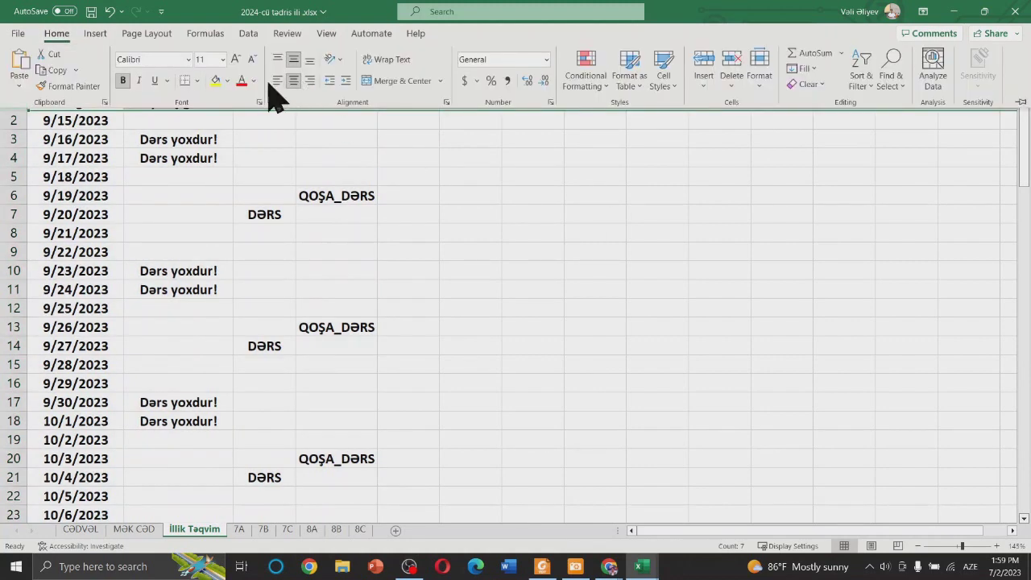
click(229, 82)
click(247, 137)
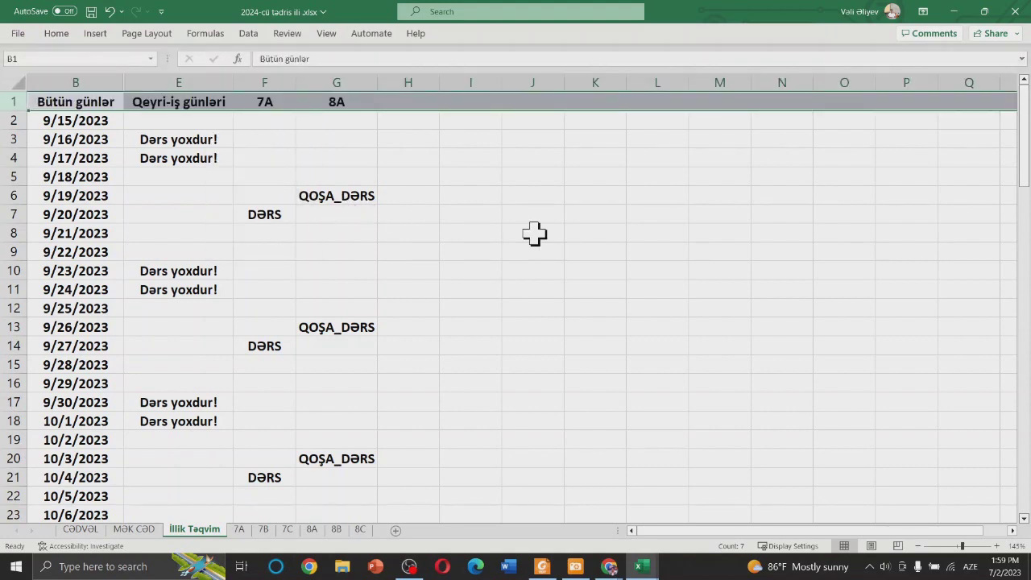
click(411, 179)
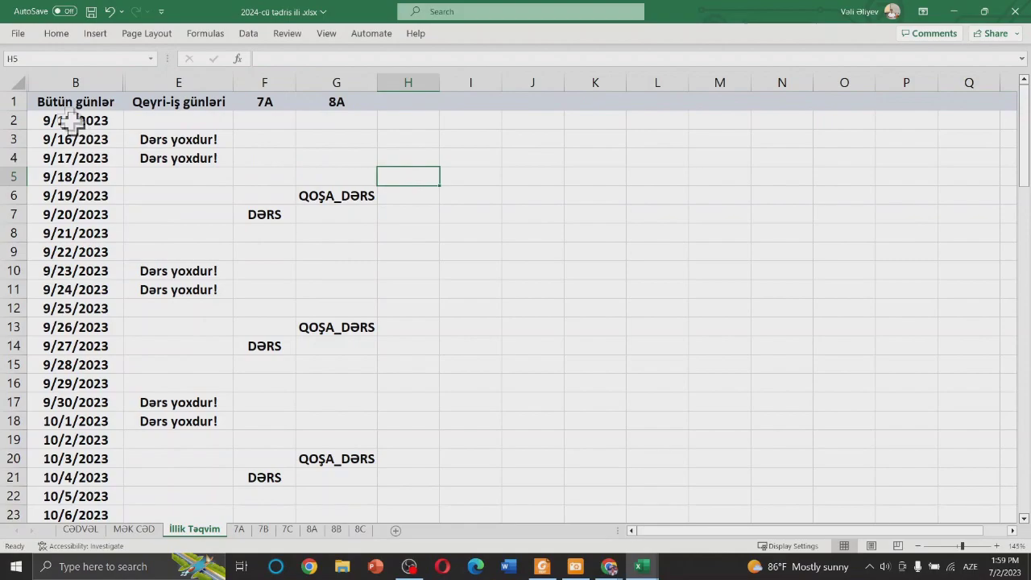
- Put thick outside borders around the calendar table B1:G96
drag(75, 96, 376, 484)
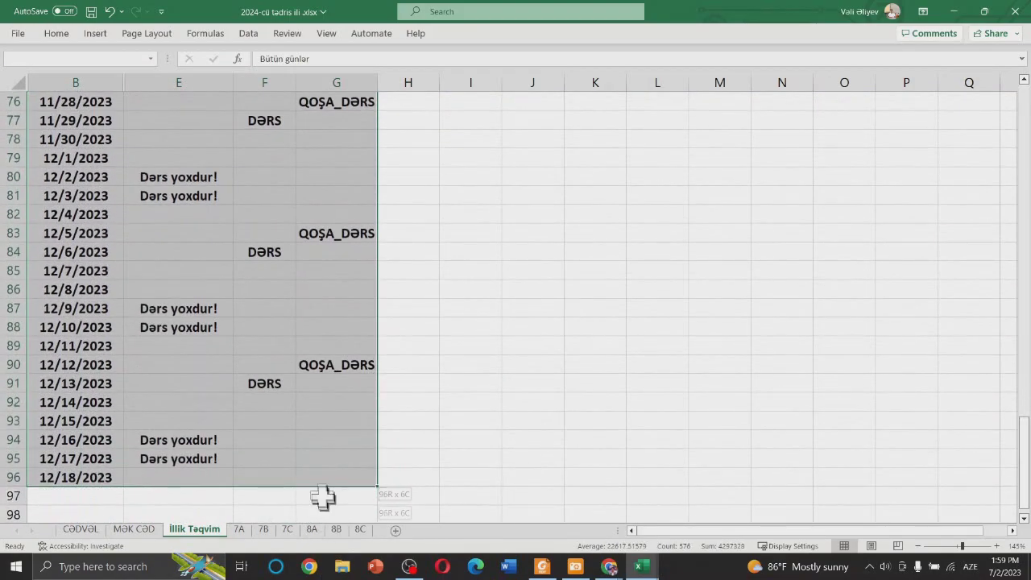
drag(375, 488, 322, 482)
click(56, 34)
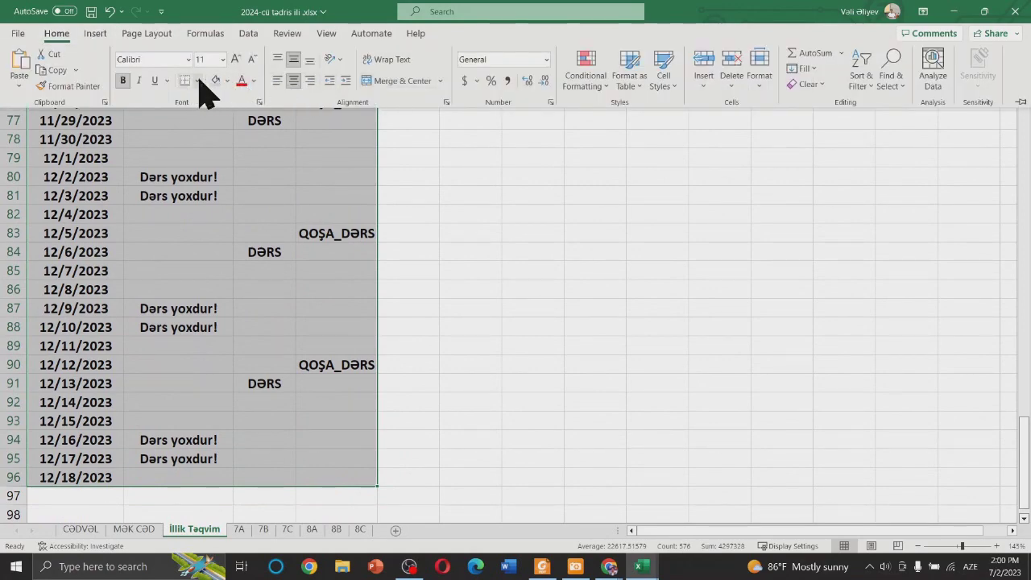
click(197, 81)
click(208, 256)
scroll(242, 242, up, 20)
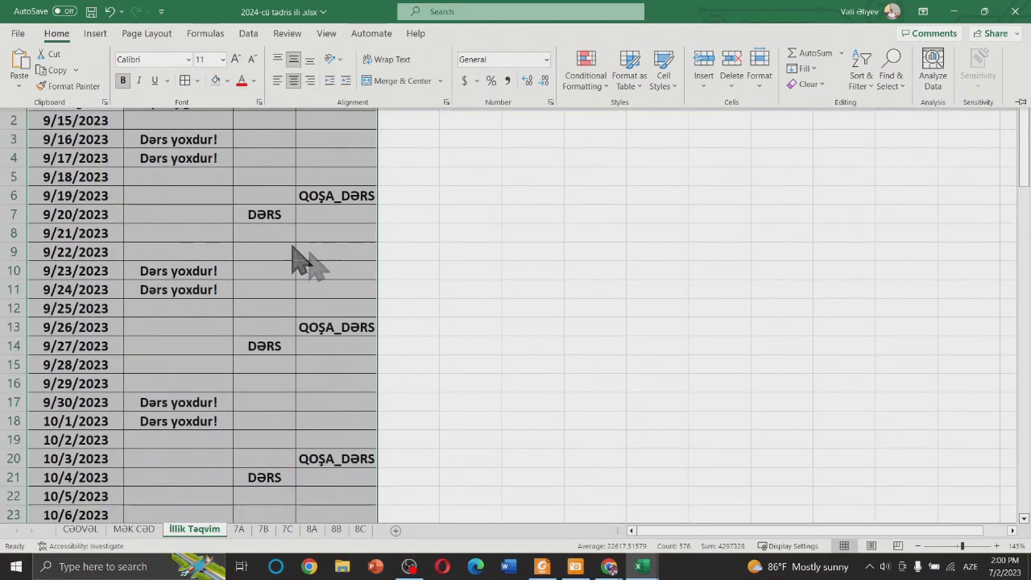
click(336, 234)
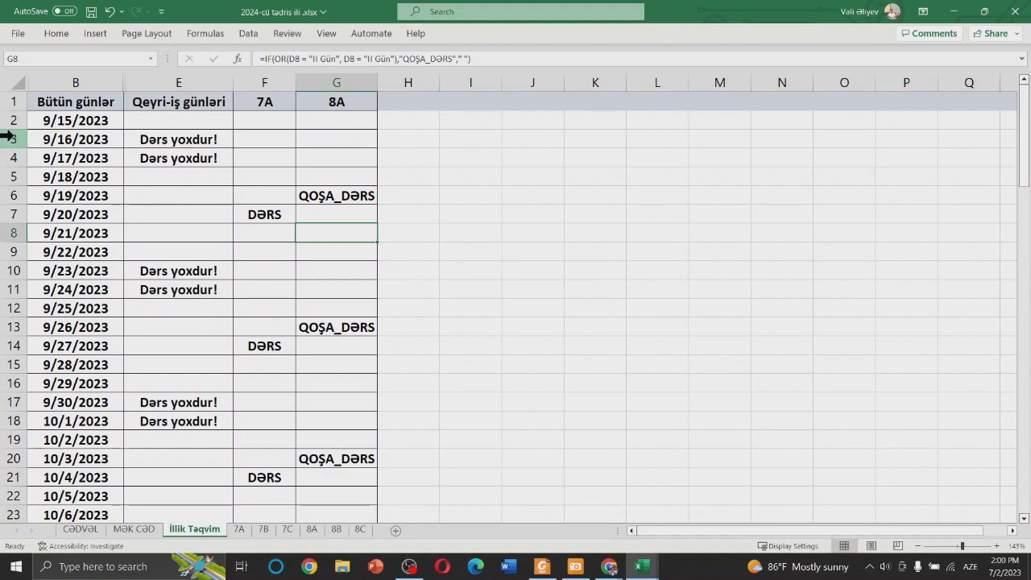
- Hide the weekend rows 3–4 and 10–11
click(10, 138)
drag(13, 137, 11, 160)
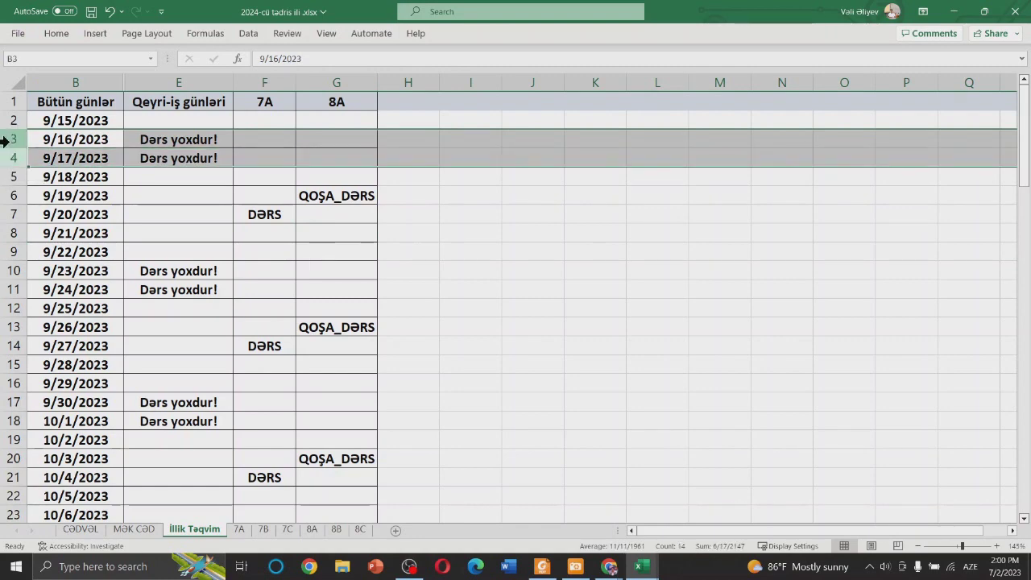
right_click(5, 141)
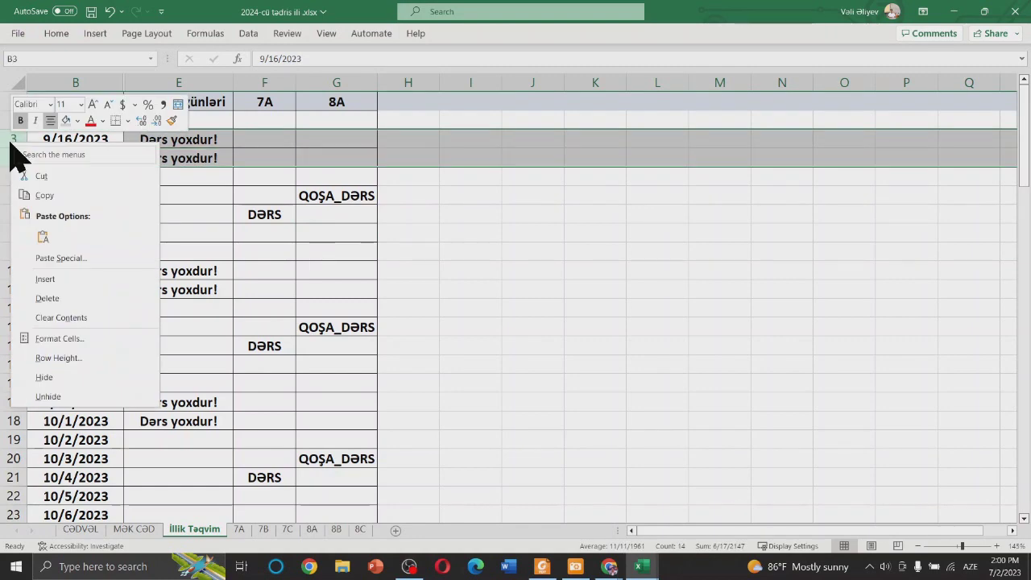
click(70, 376)
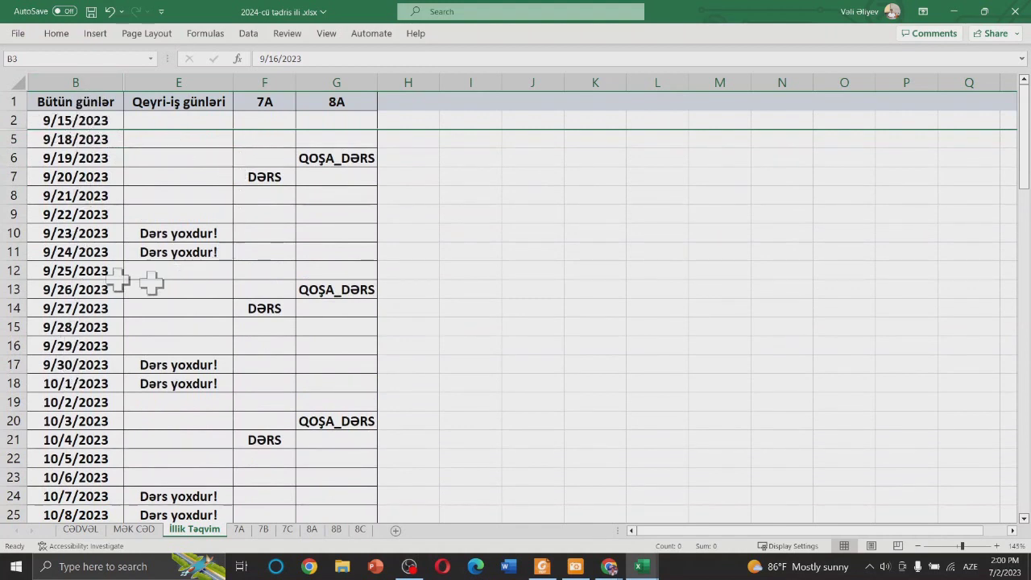
drag(8, 233, 10, 252)
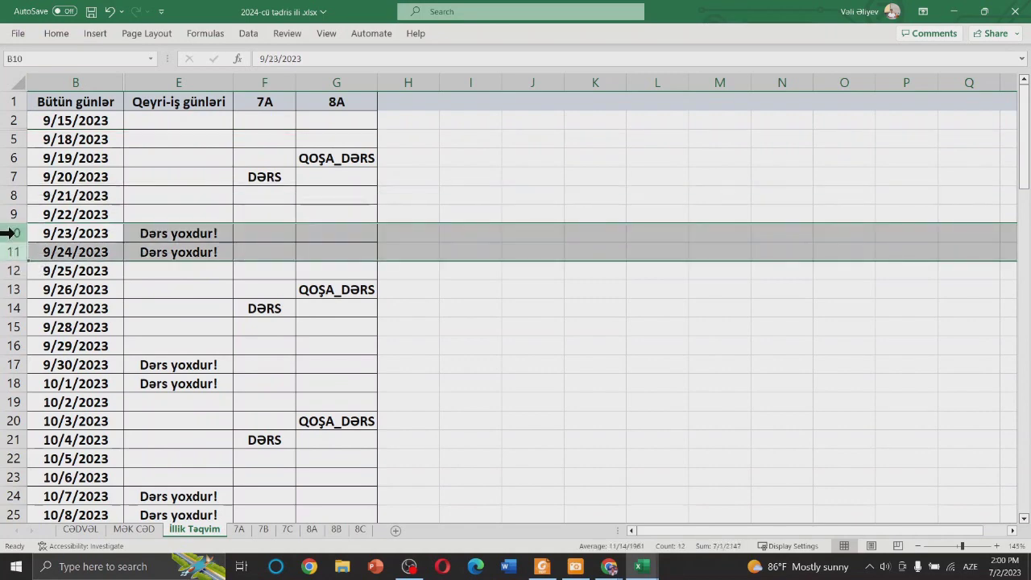
right_click(8, 233)
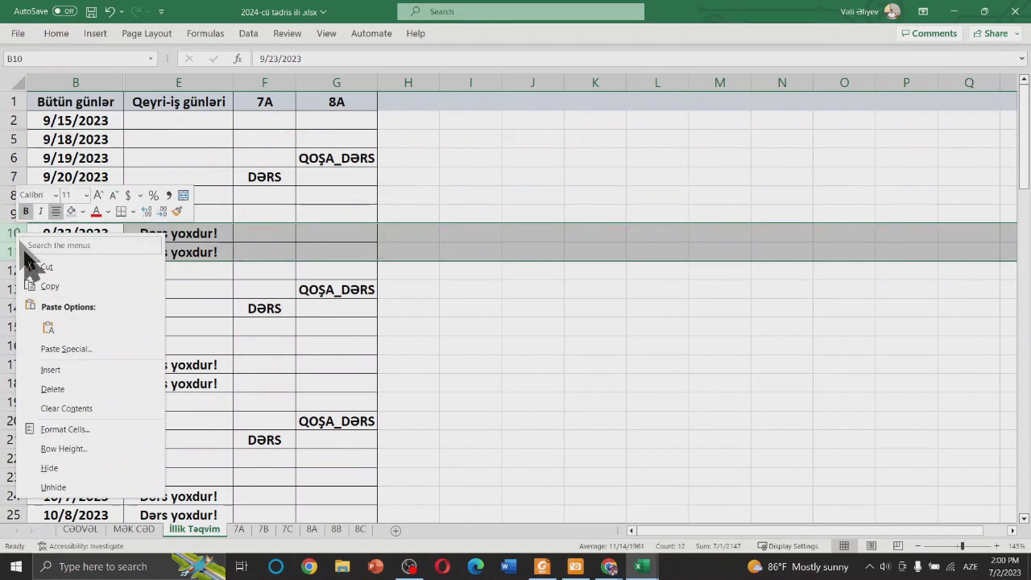
click(71, 468)
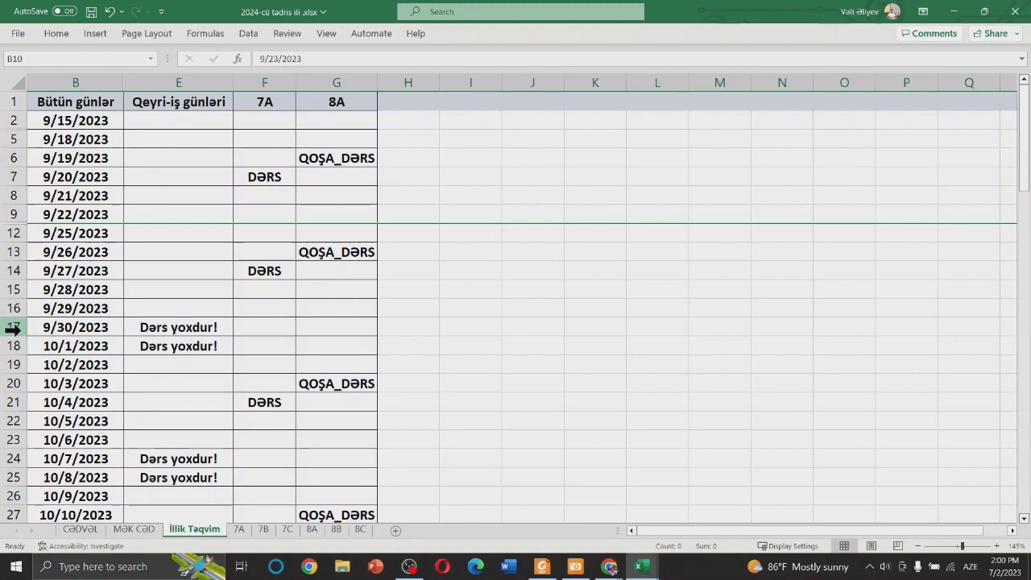
- Hide weekend rows 17–18 and review the rest of the calendar
drag(12, 328, 13, 346)
right_click(13, 330)
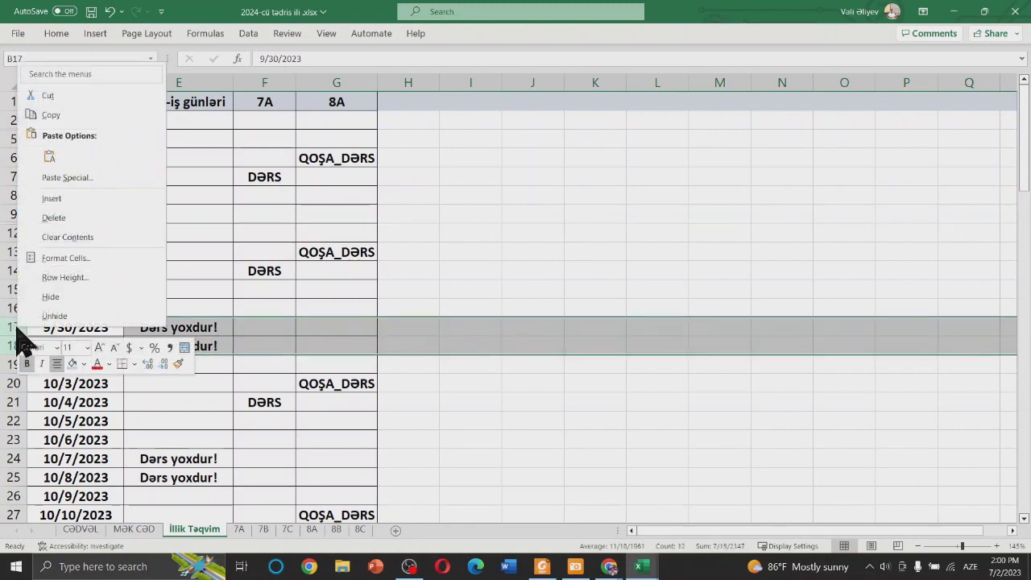
click(51, 296)
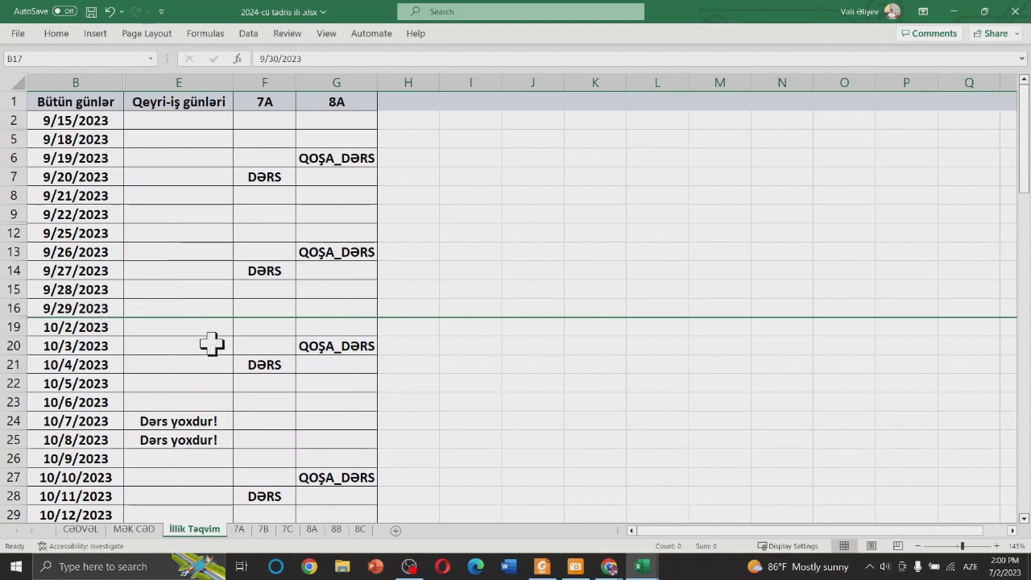
scroll(212, 345, down, 2)
scroll(212, 345, down, 3)
scroll(214, 347, down, 4)
scroll(218, 348, down, 3)
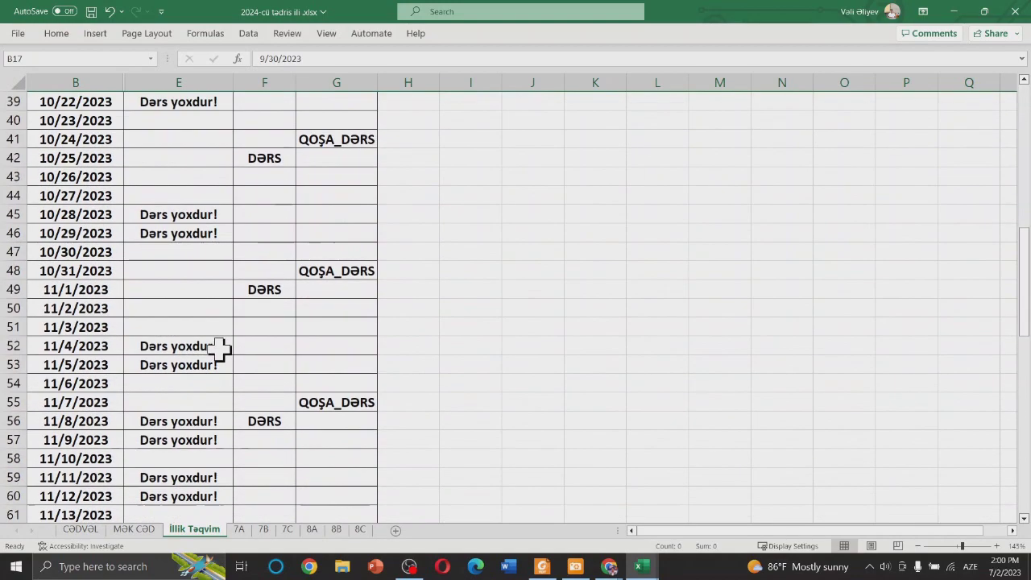
scroll(219, 349, down, 1)
scroll(228, 331, down, 3)
scroll(230, 336, up, 3)
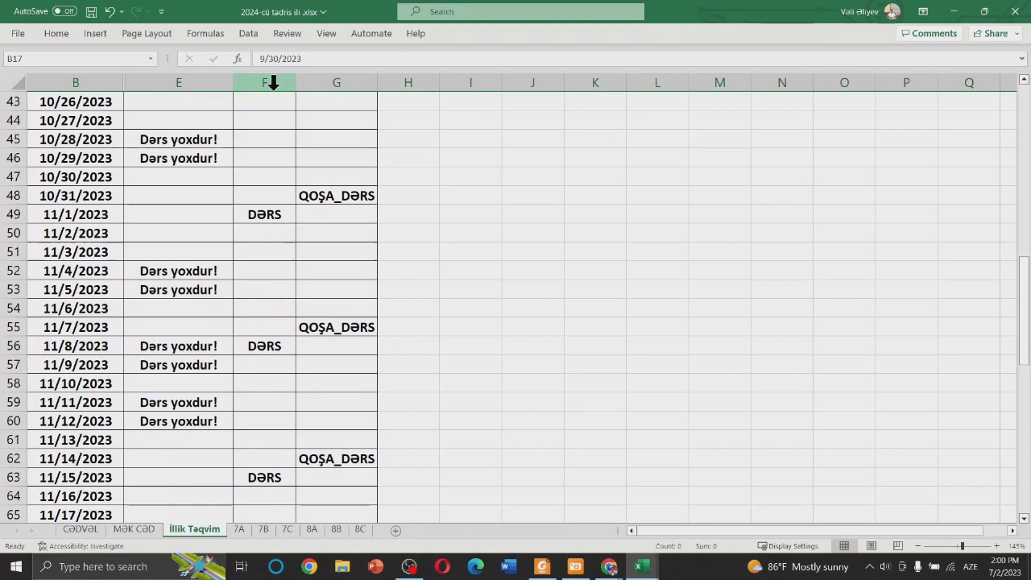
scroll(249, 216, up, 10)
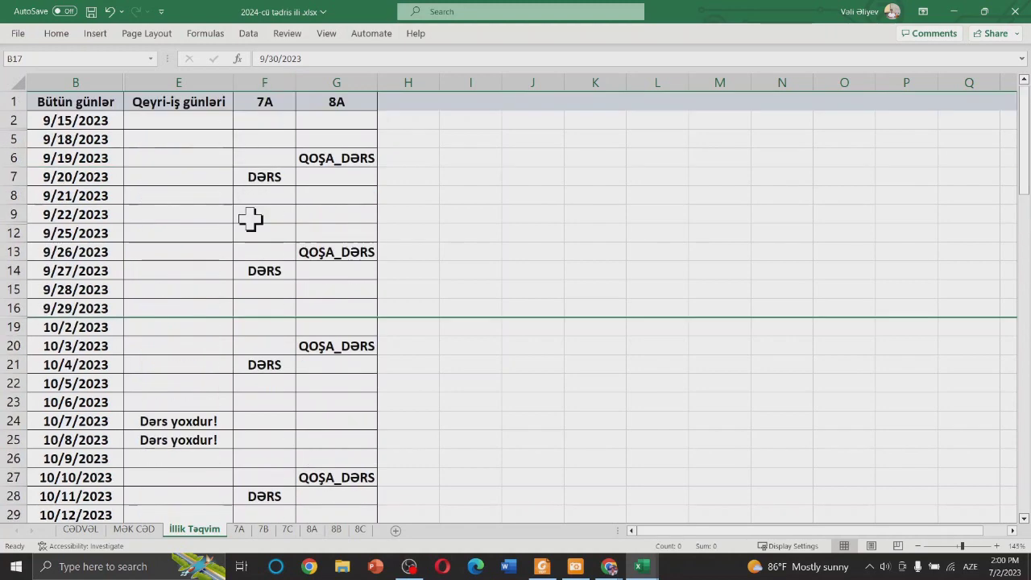
right_click(6, 100)
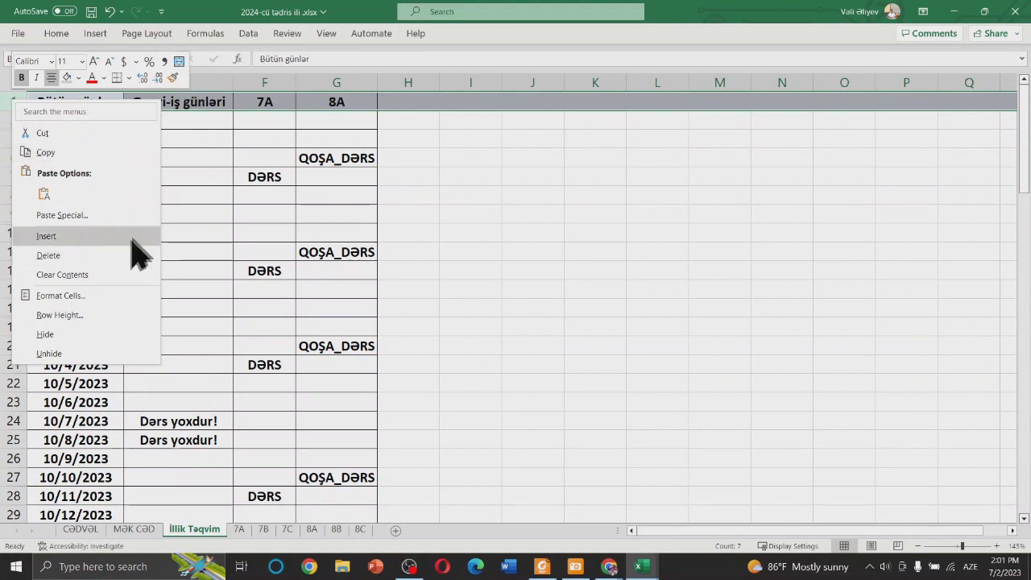
- Freeze the top header row, finding Freeze Panes via a 'free' search
click(524, 11)
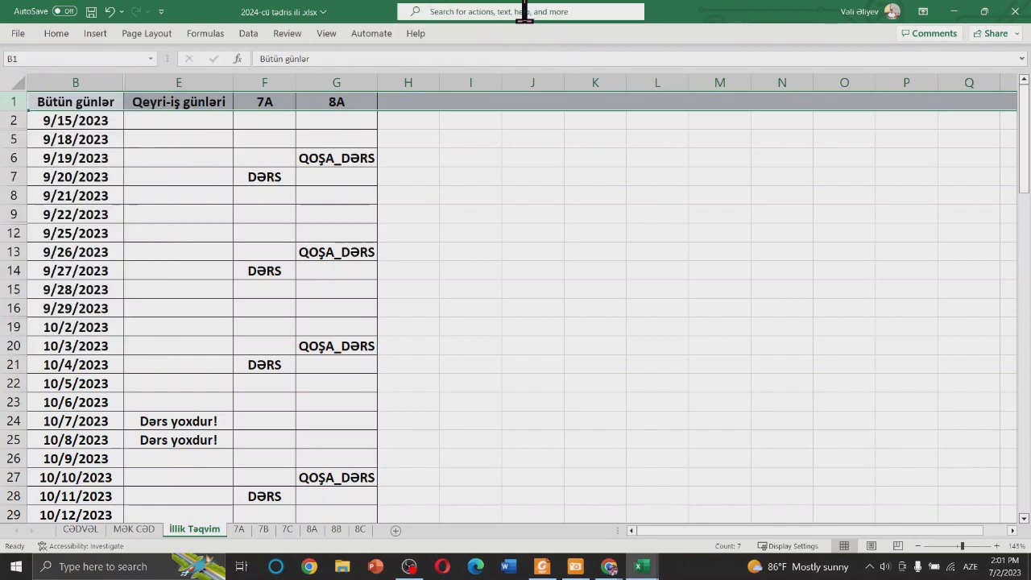
text(free)
mouse_move(482, 66)
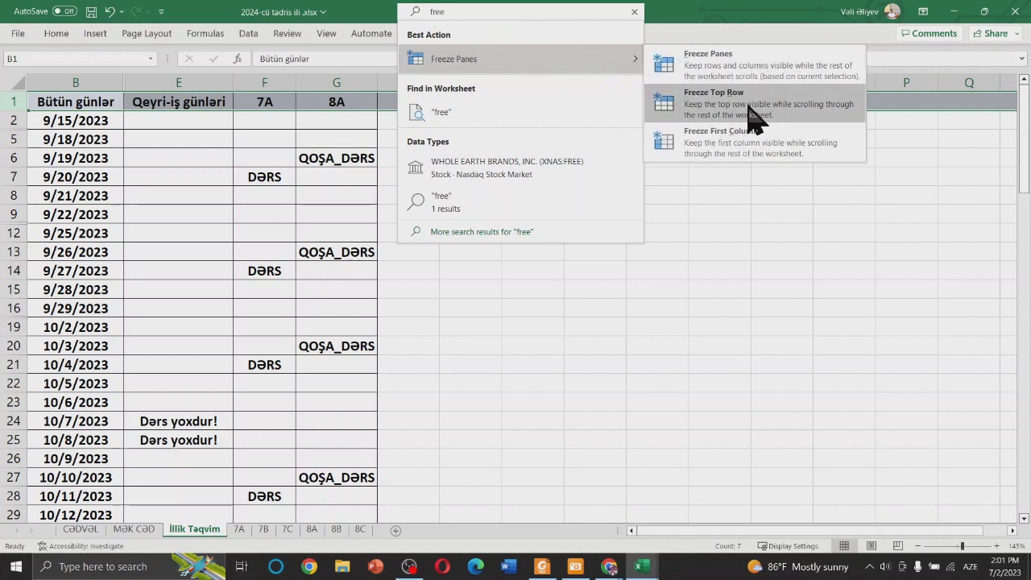
click(749, 108)
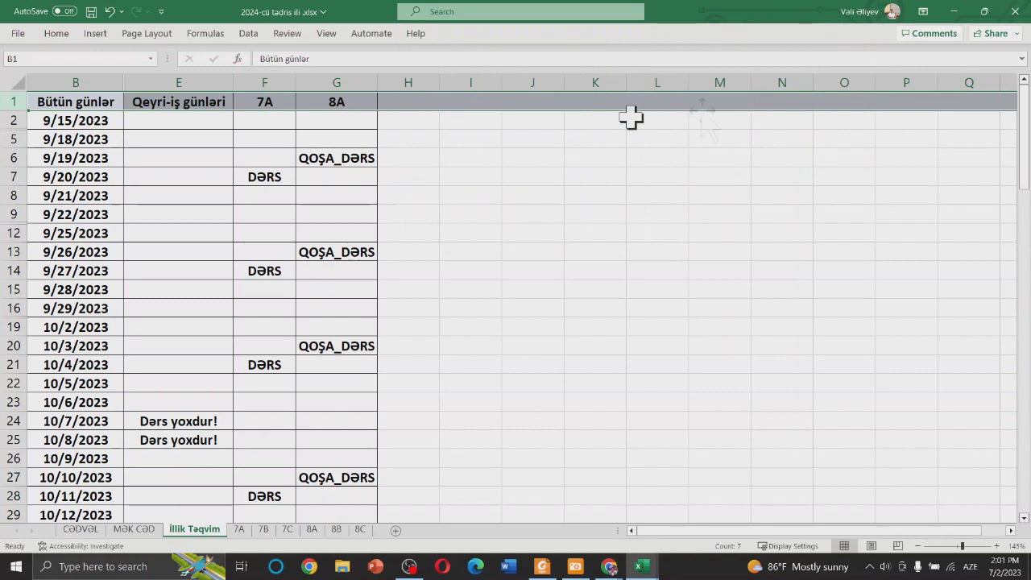
click(334, 138)
- Hide rows 56–57 holding the 11/8/2023 and 11/9/2023 holidays
scroll(226, 162, down, 5)
scroll(225, 162, up, 3)
scroll(242, 137, up, 3)
scroll(286, 115, down, 5)
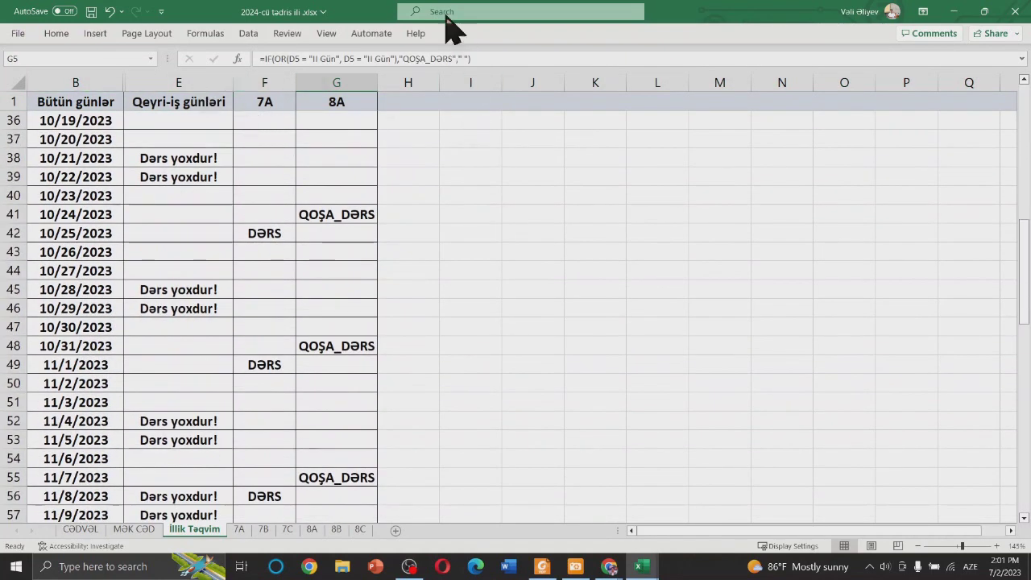
scroll(296, 159, down, 4)
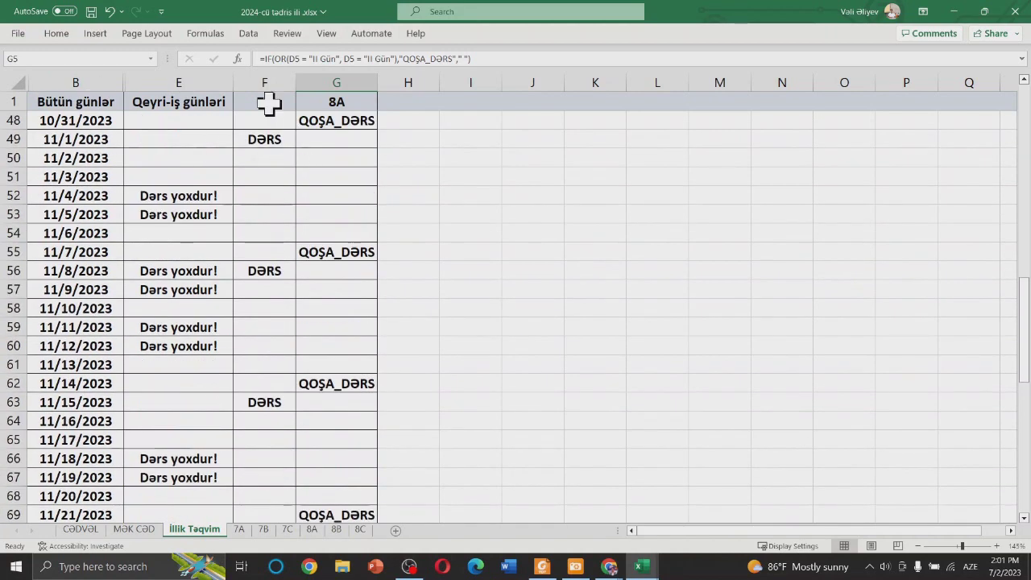
scroll(344, 291, down, 4)
scroll(260, 295, down, 4)
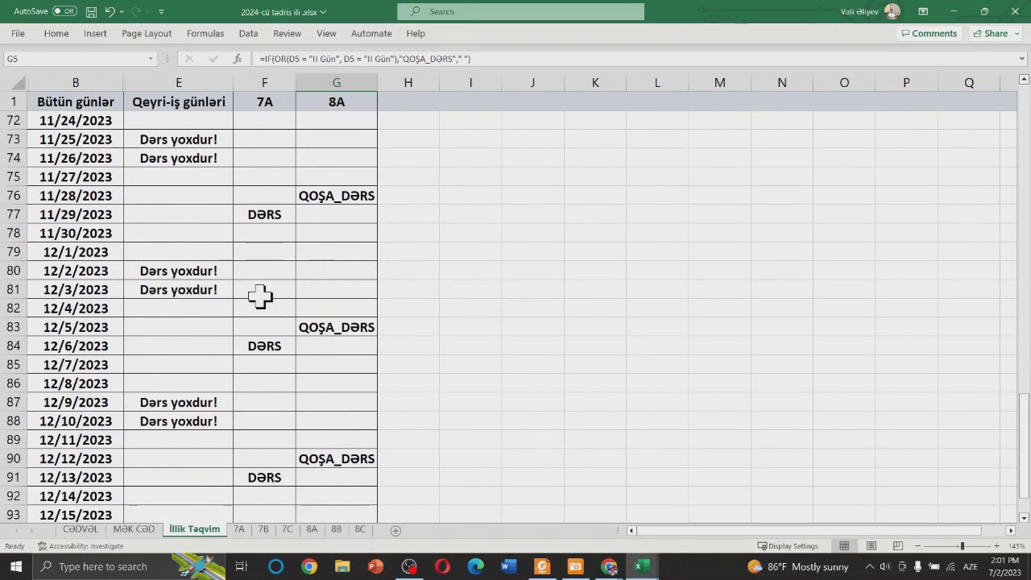
scroll(299, 313, down, 4)
scroll(298, 315, up, 4)
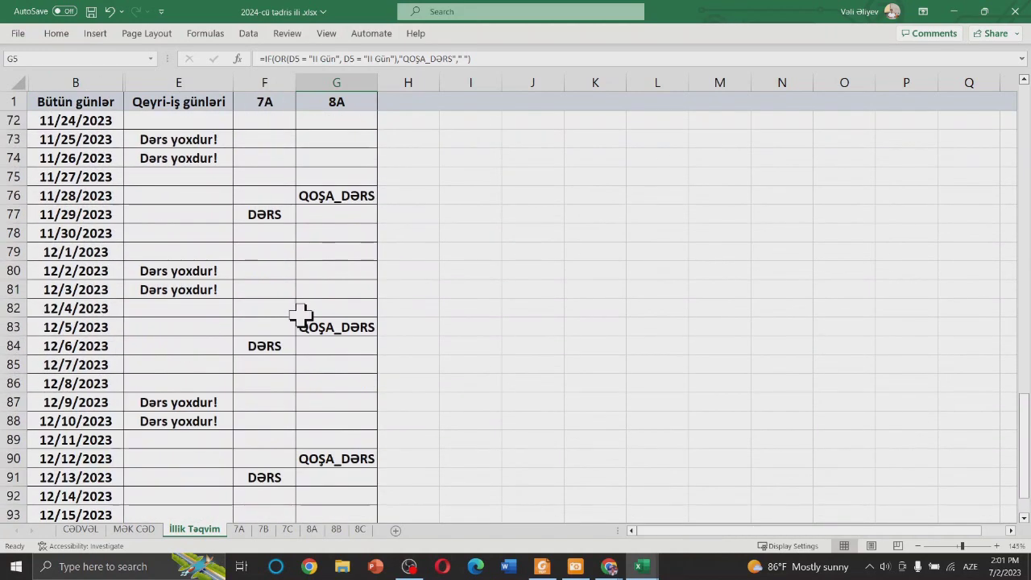
scroll(239, 295, up, 4)
scroll(239, 295, up, 3)
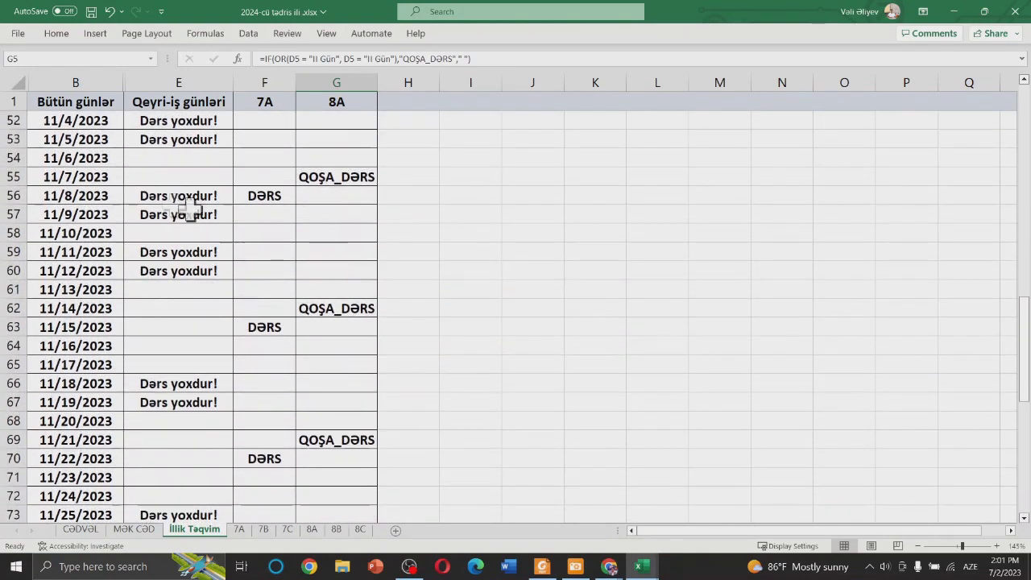
click(5, 195)
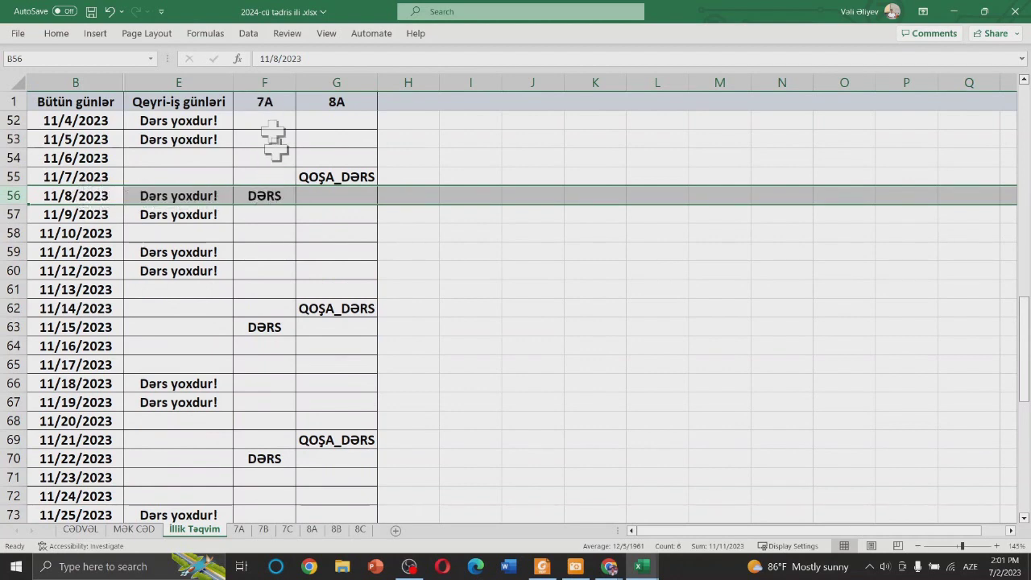
click(203, 196)
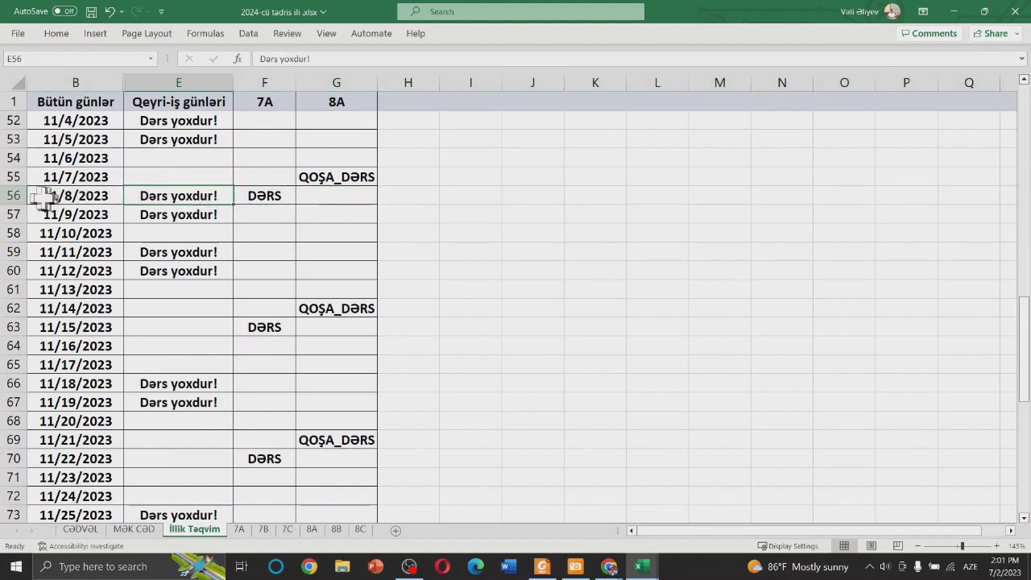
drag(6, 196, 7, 214)
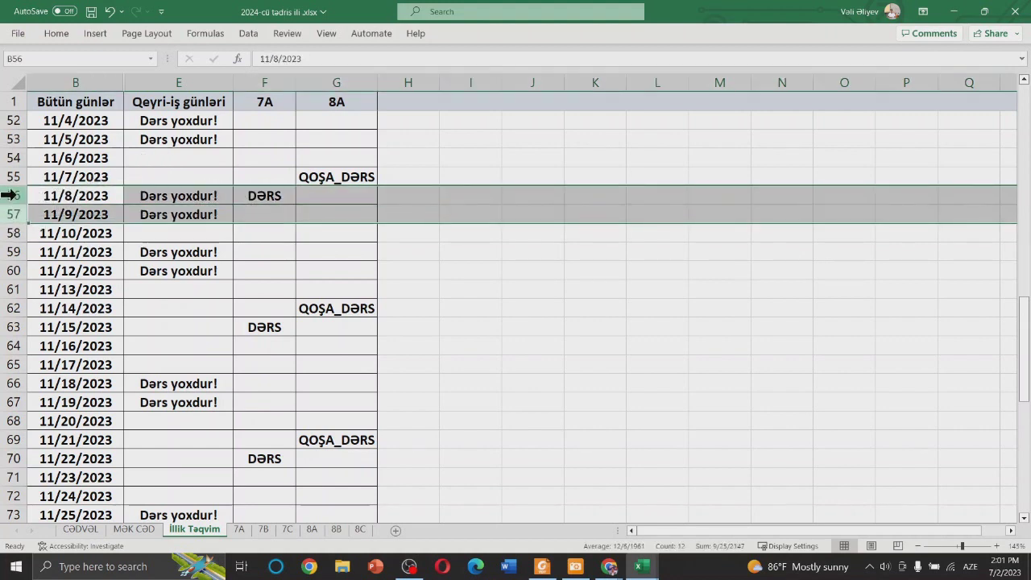
right_click(8, 195)
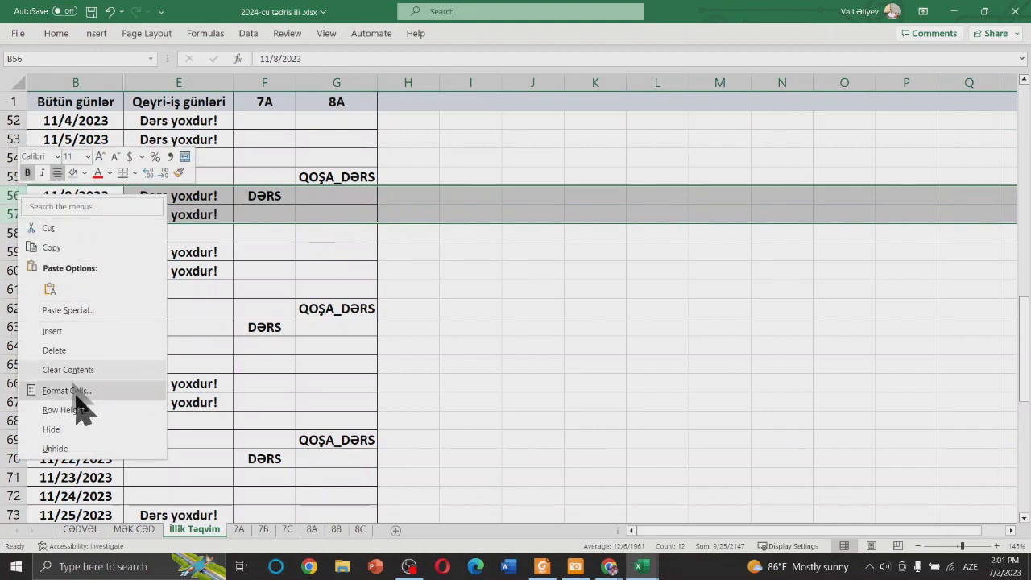
click(51, 429)
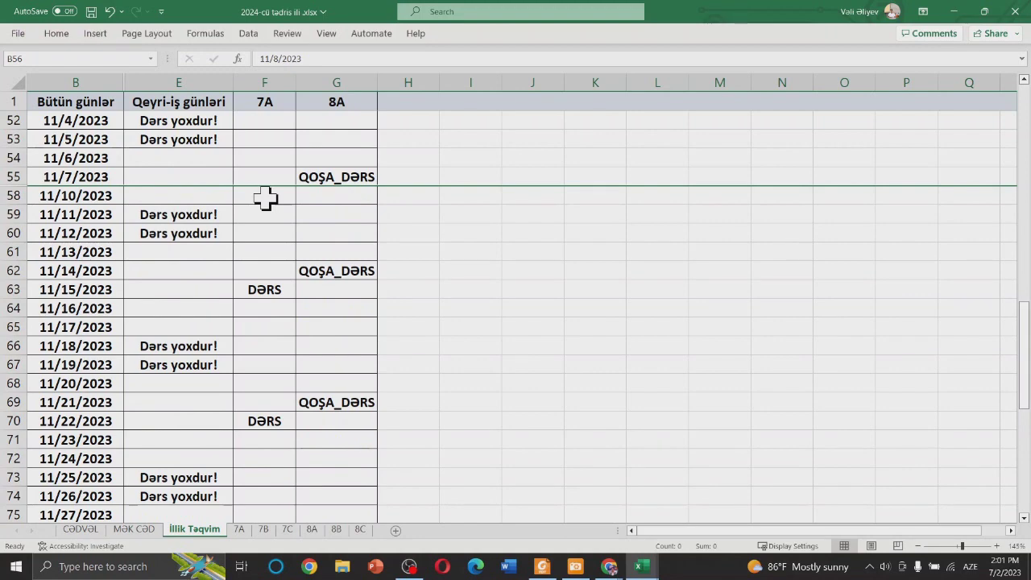
scroll(266, 198, up, 2)
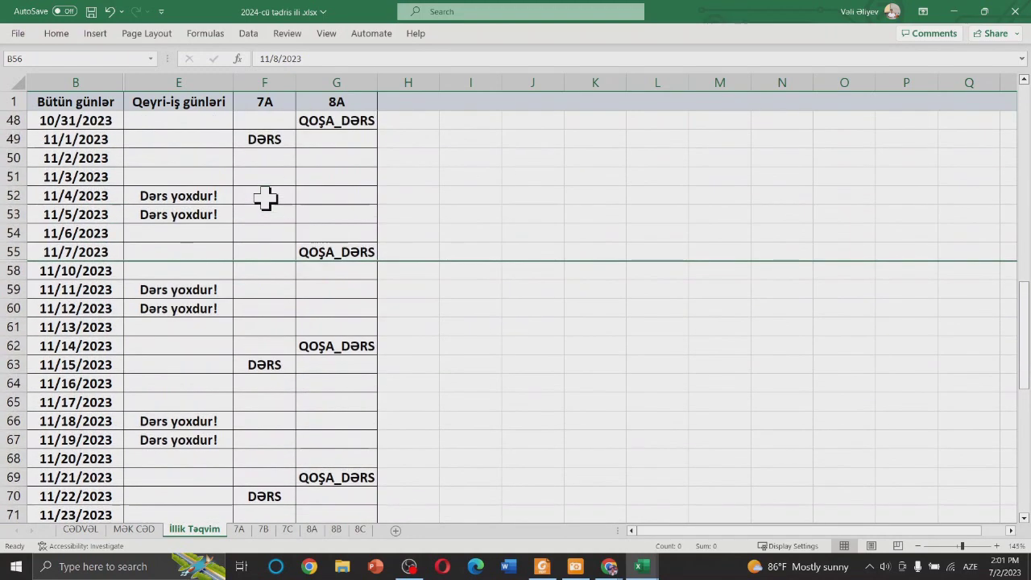
scroll(266, 198, up, 4)
scroll(266, 197, down, 4)
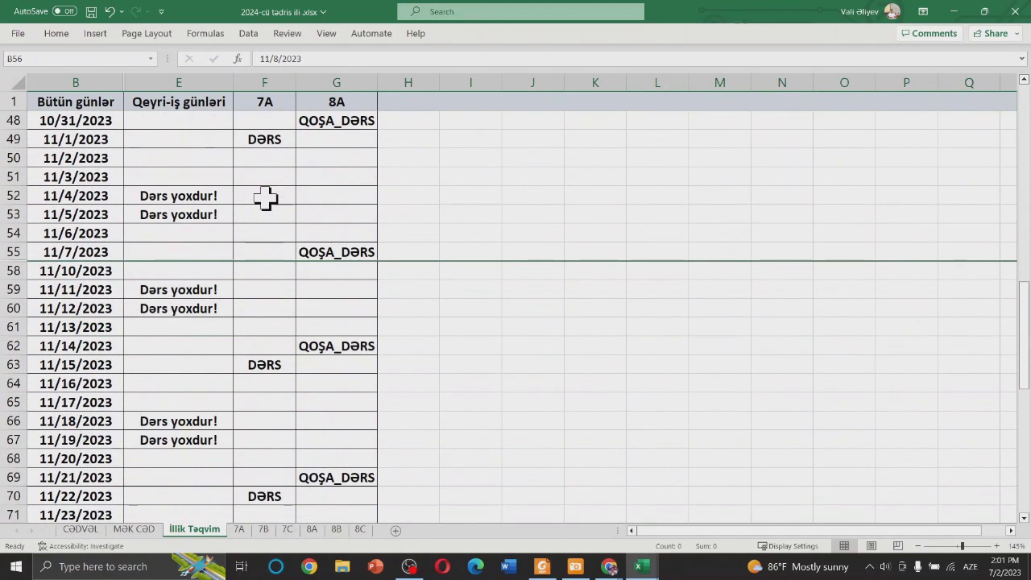
scroll(266, 198, up, 4)
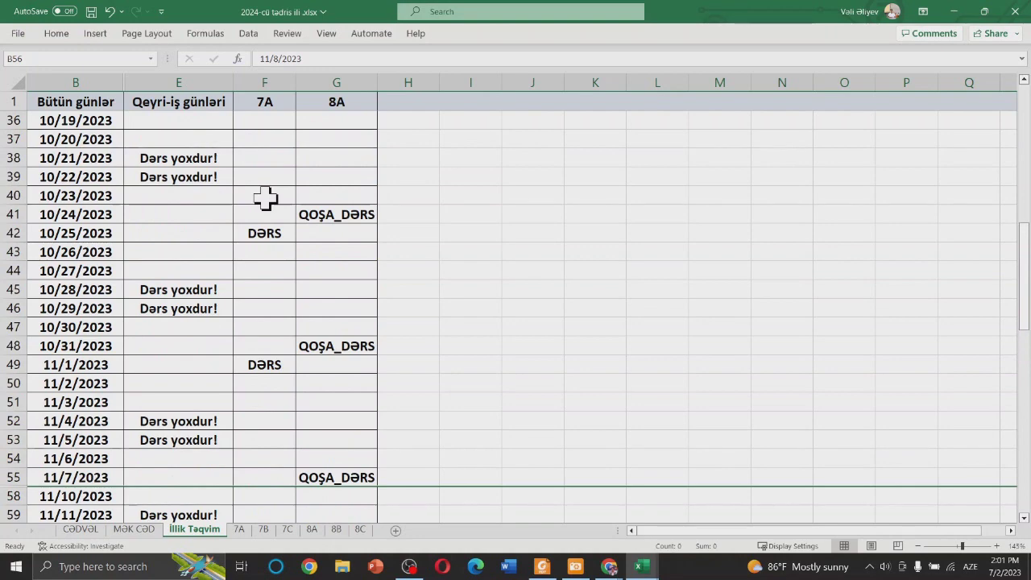
scroll(266, 198, up, 5)
scroll(266, 198, up, 4)
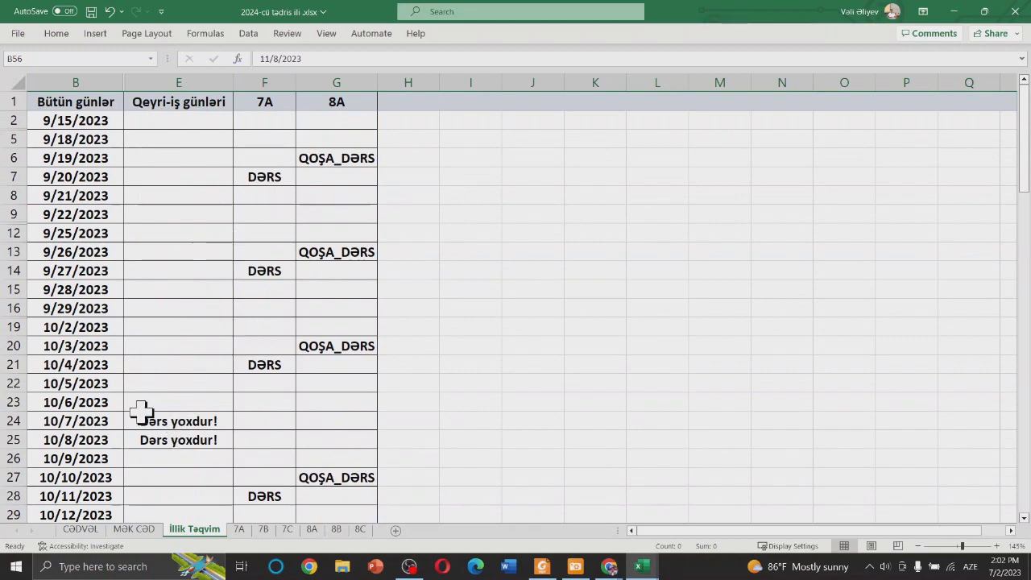
scroll(145, 402, down, 6)
scroll(145, 395, down, 1)
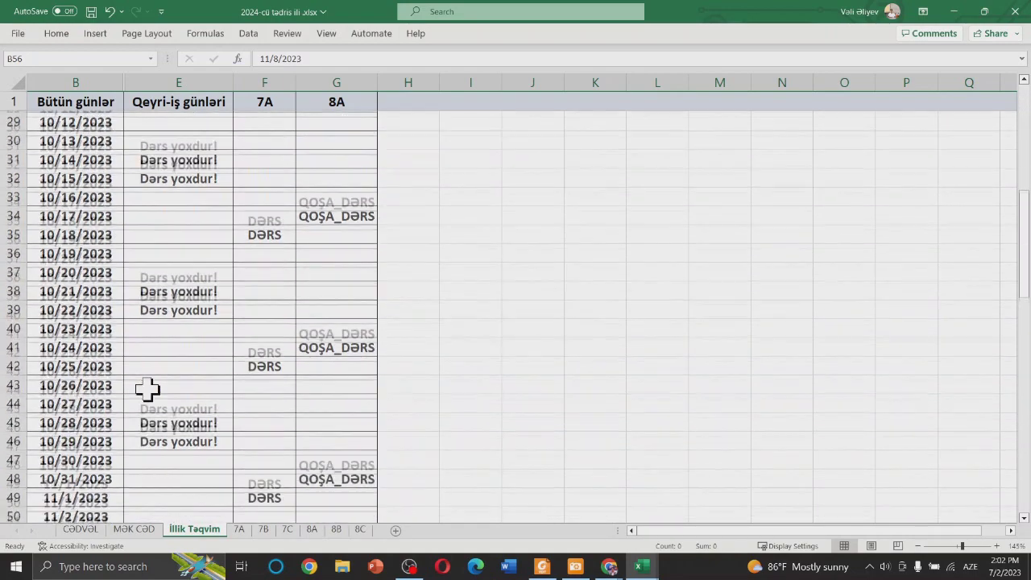
scroll(145, 395, down, 2)
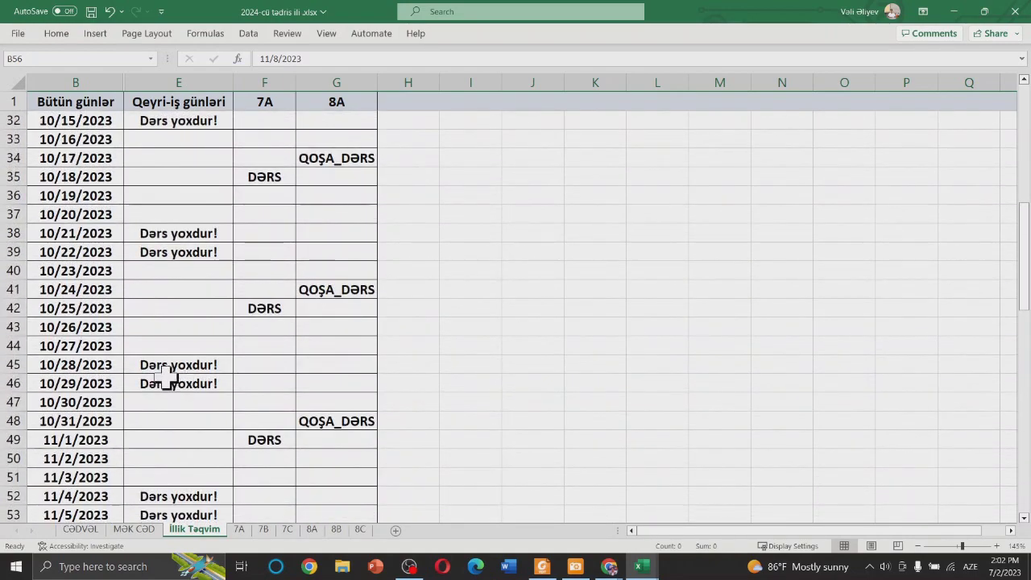
scroll(167, 374, down, 1)
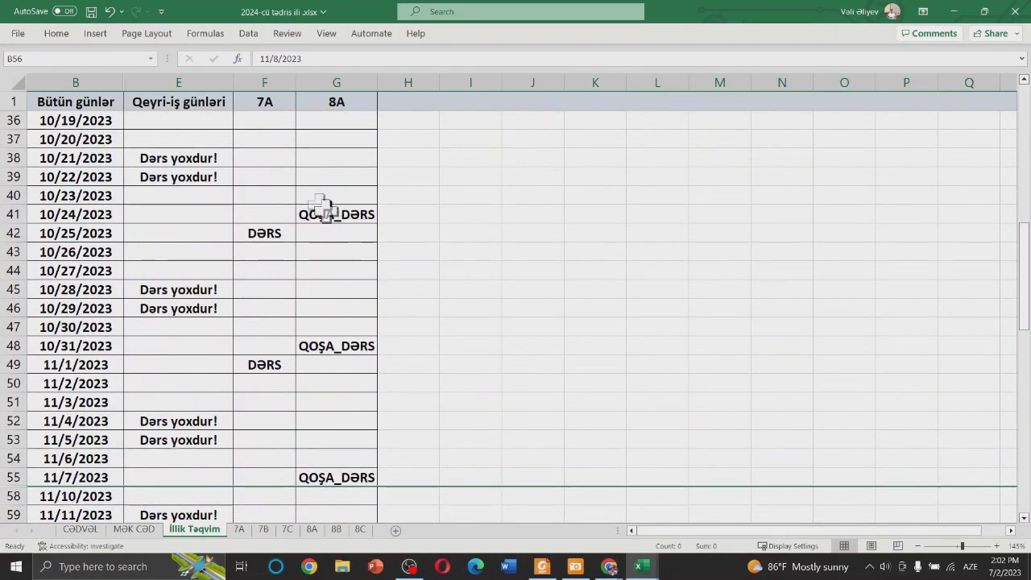
scroll(329, 215, up, 4)
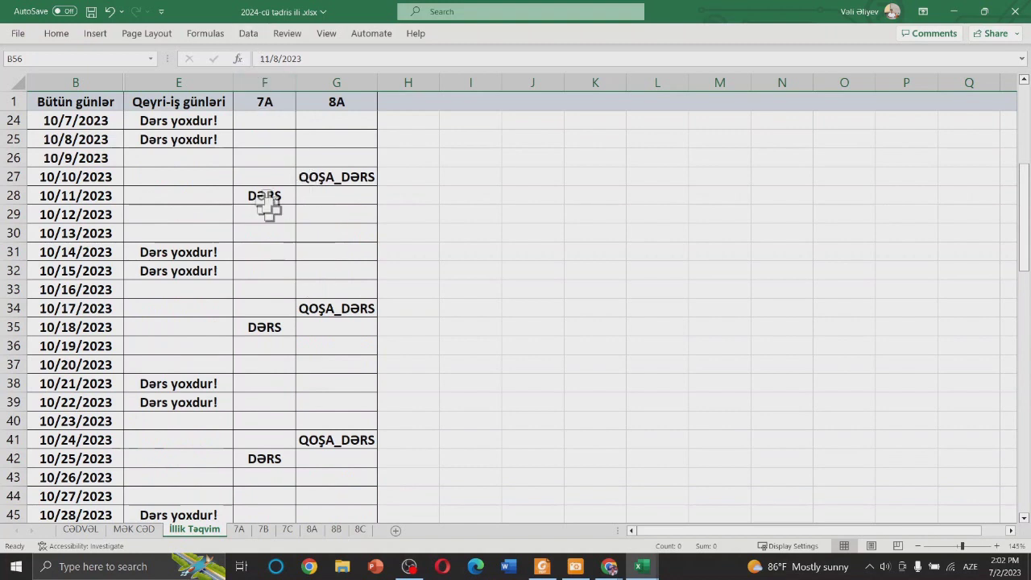
click(268, 199)
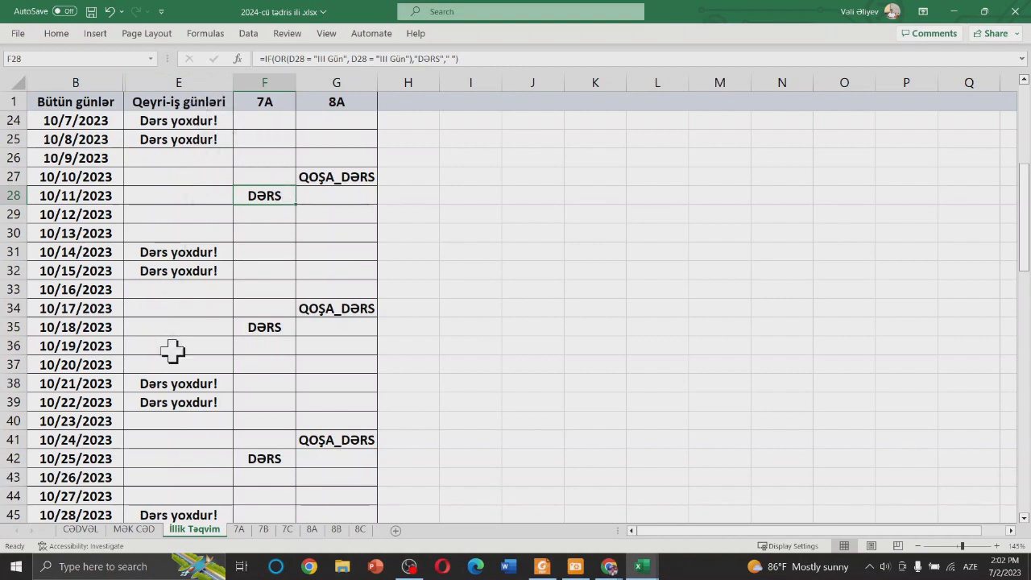
right_click(179, 83)
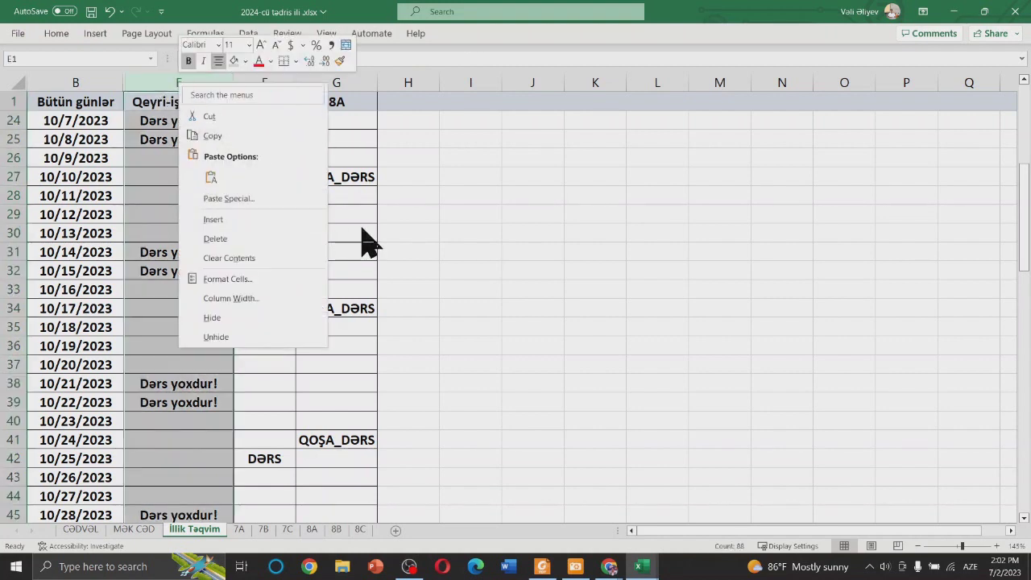
- Hide the Qeyri-iş günləri column
click(236, 318)
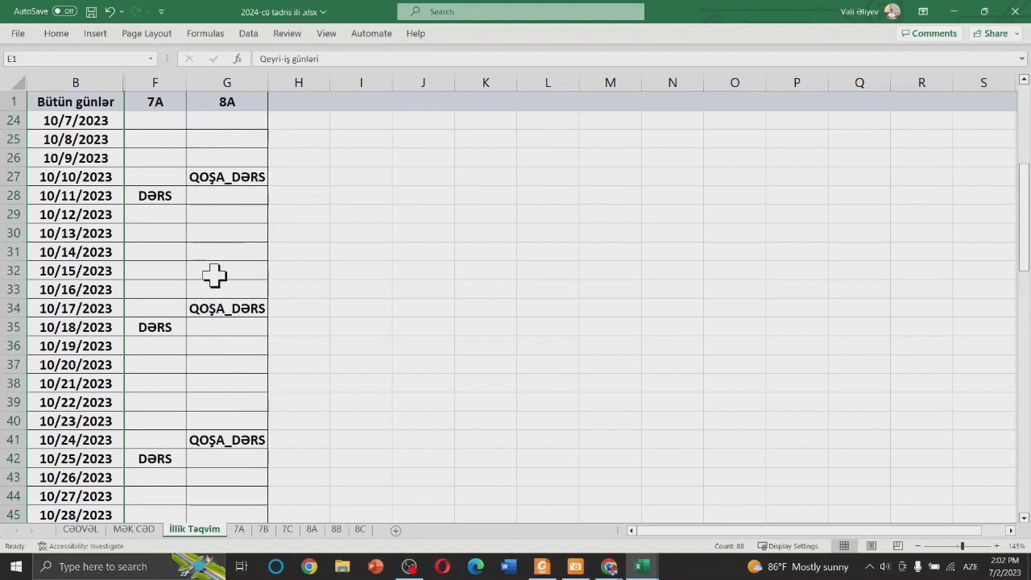
scroll(214, 276, up, 4)
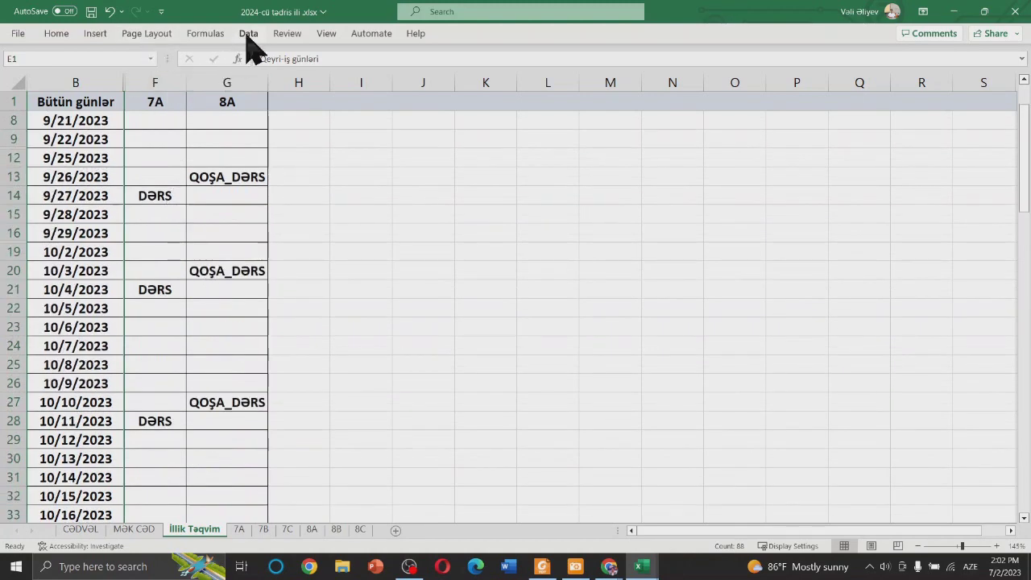
click(247, 38)
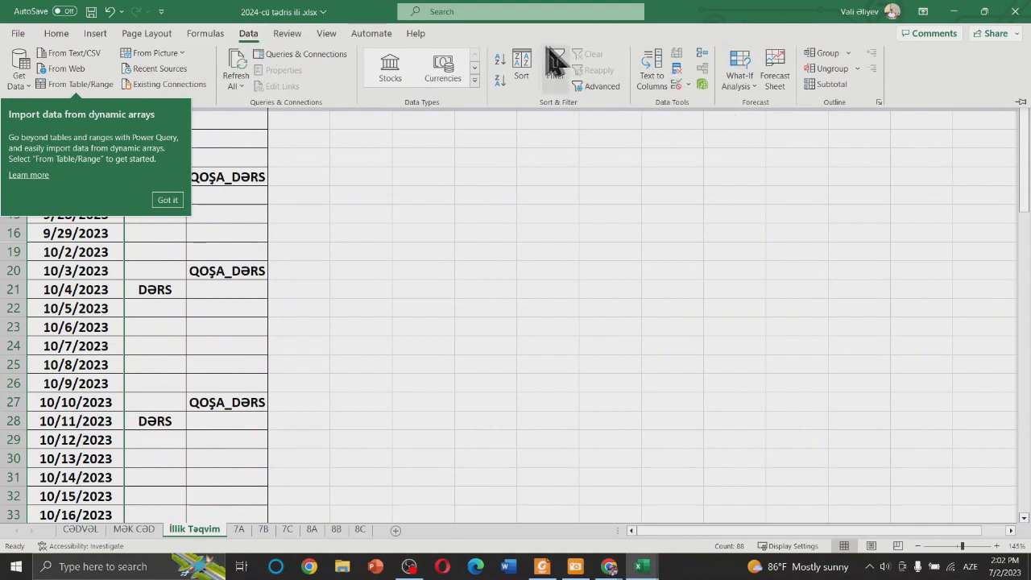
- Turn on filtering for the 7A column F
click(165, 81)
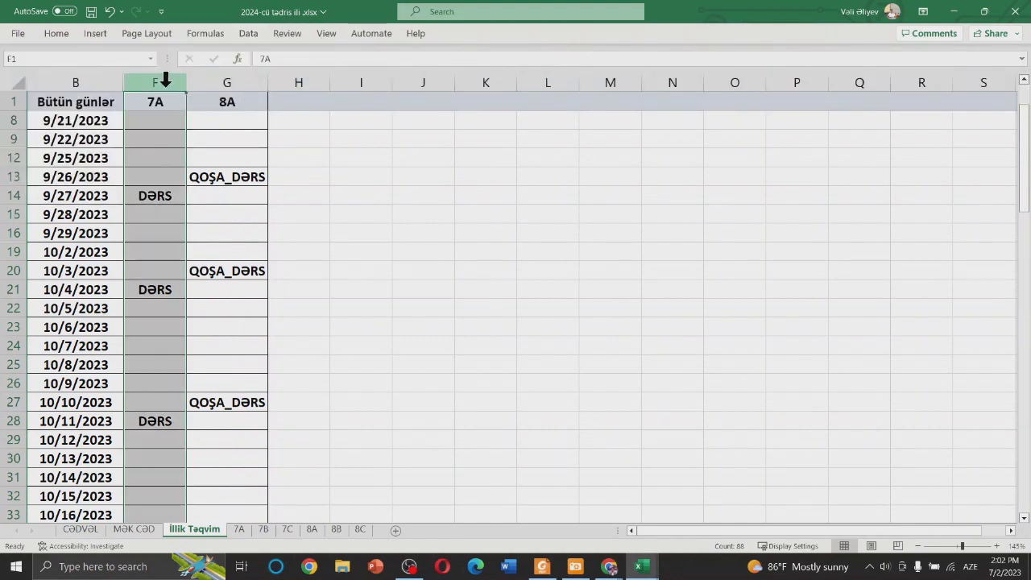
click(246, 36)
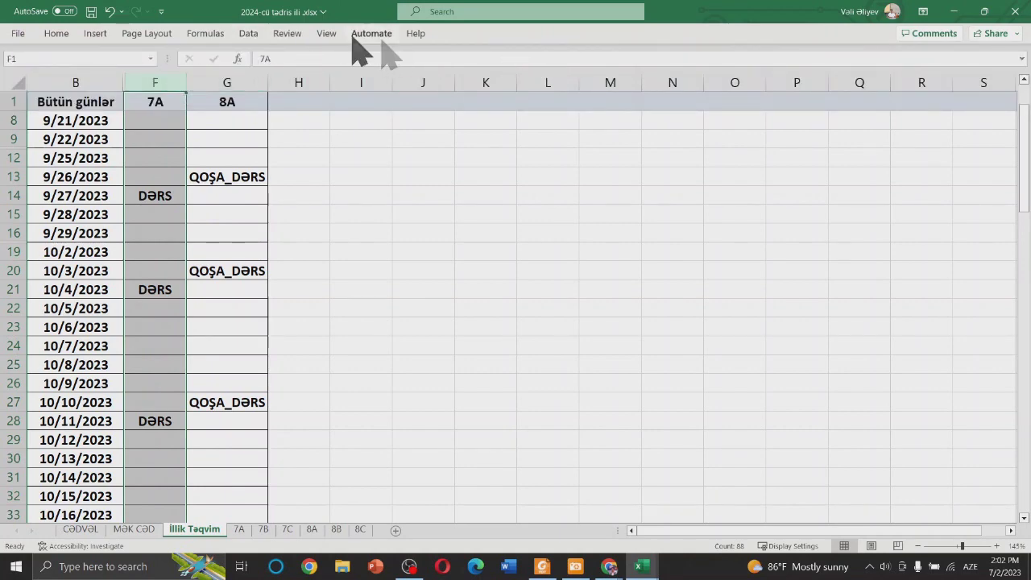
click(336, 194)
scroll(129, 141, up, 2)
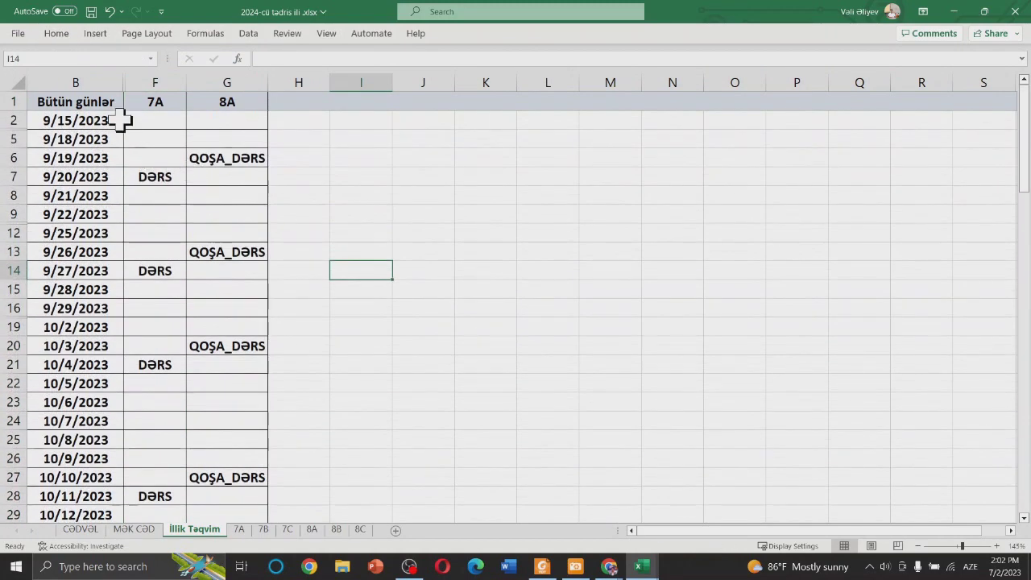
click(158, 83)
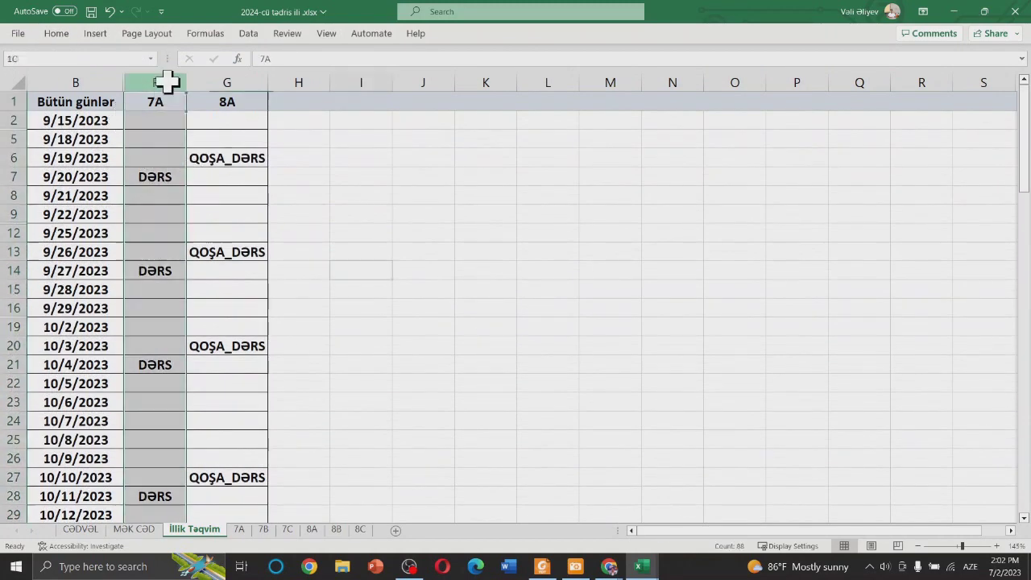
click(251, 36)
click(567, 66)
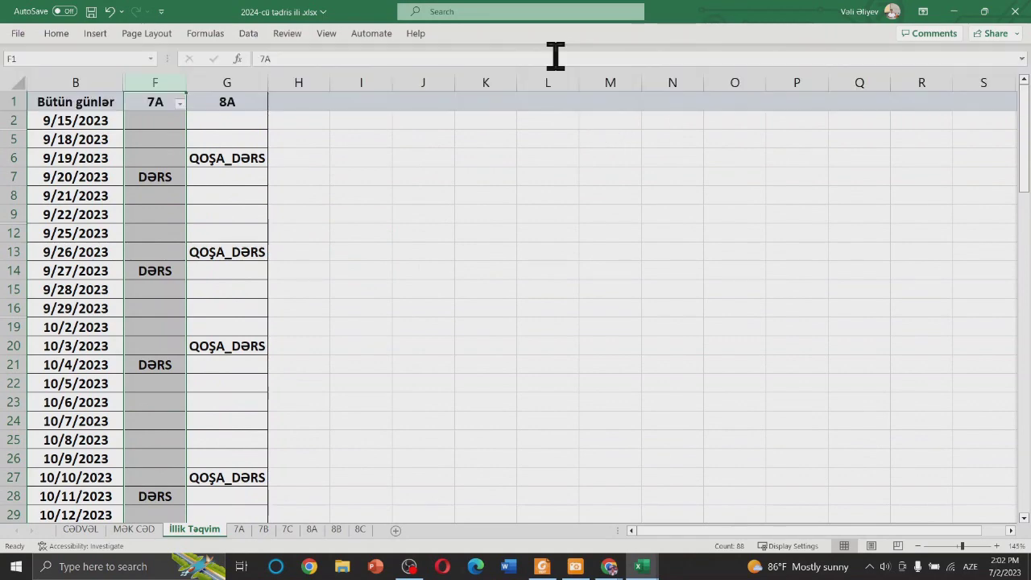
click(181, 104)
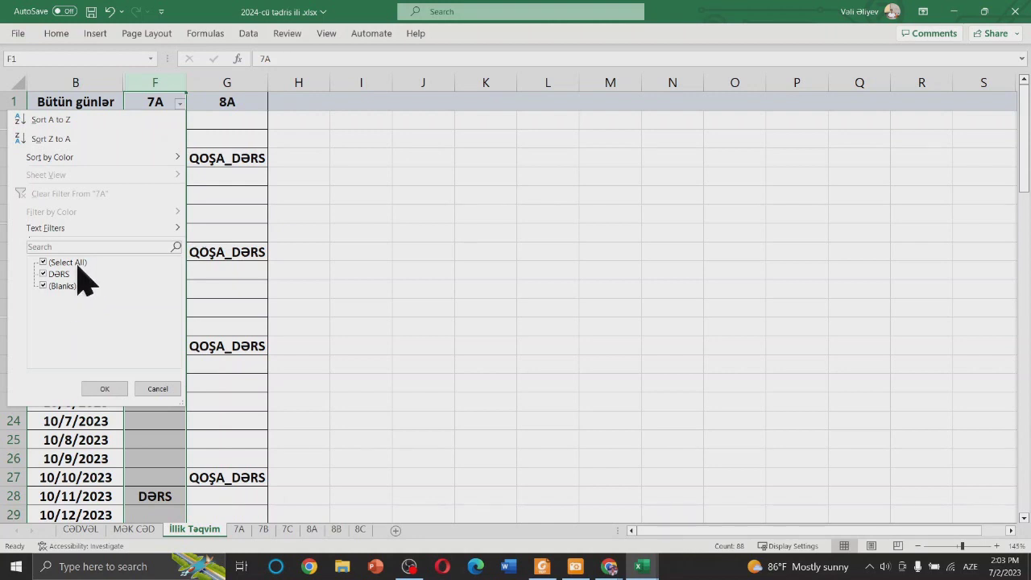
- Filter 7A to only DƏRS, leaving 13 of 95 days from 9/20 to 12/13/2023
click(44, 263)
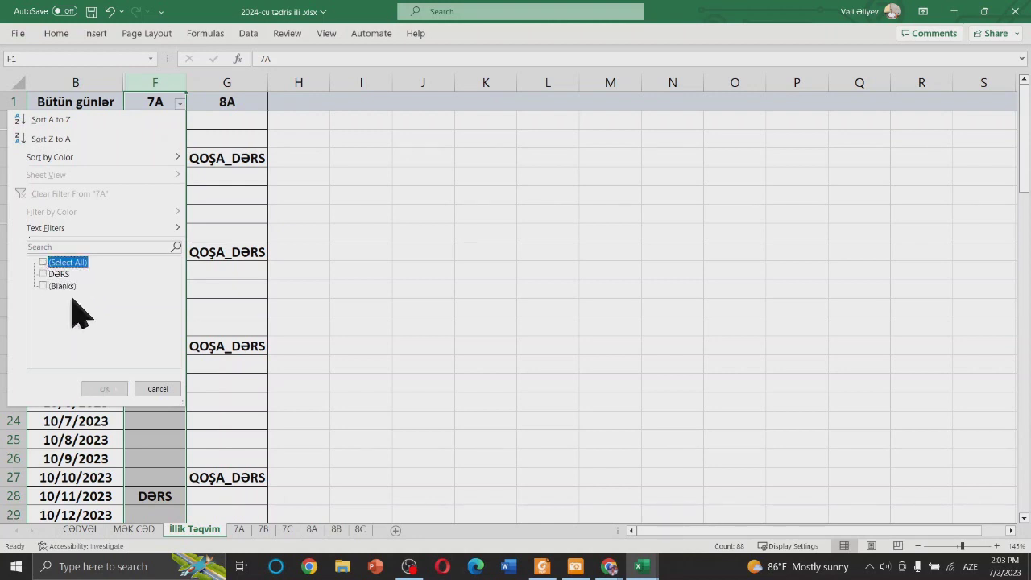
click(45, 273)
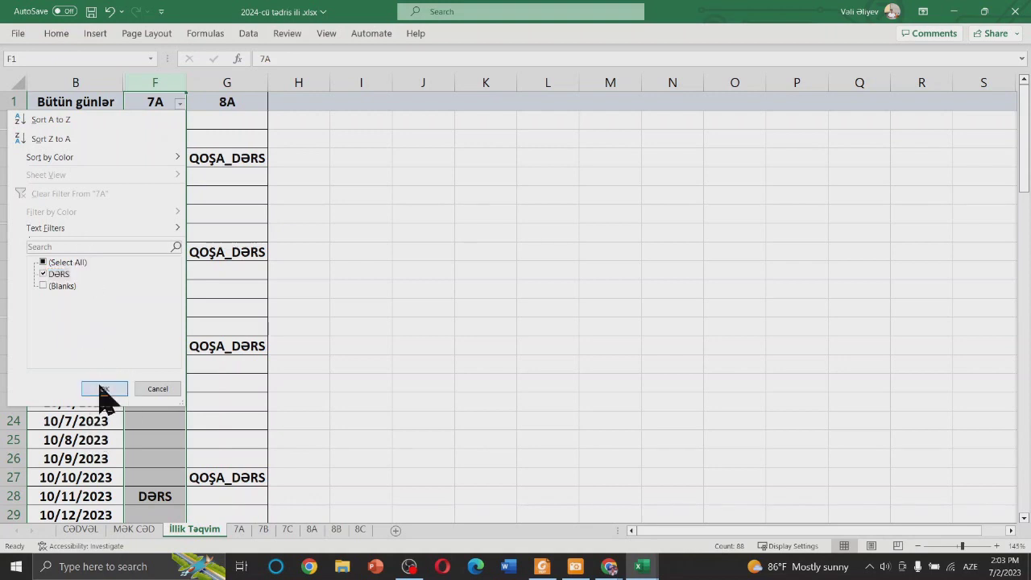
click(105, 390)
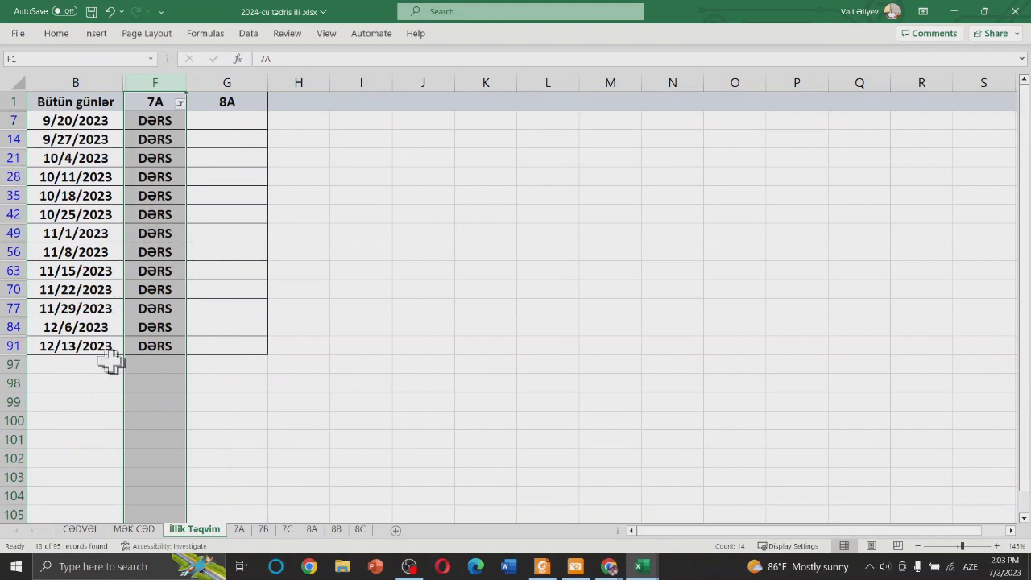
click(100, 388)
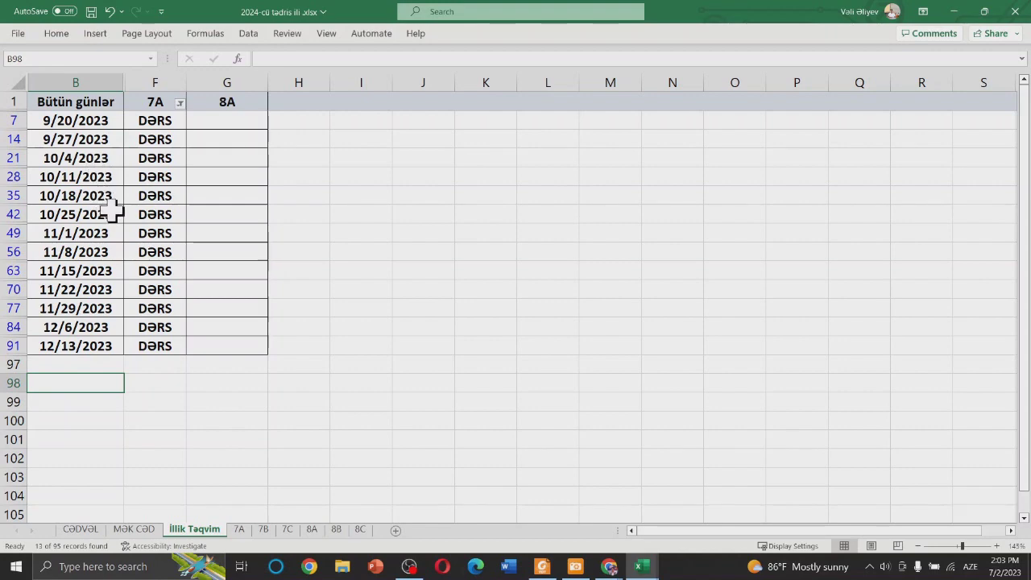
- Undo the 7A filter so all calendar days show again
key(ctrl+z)
scroll(153, 227, up, 9)
scroll(155, 222, up, 12)
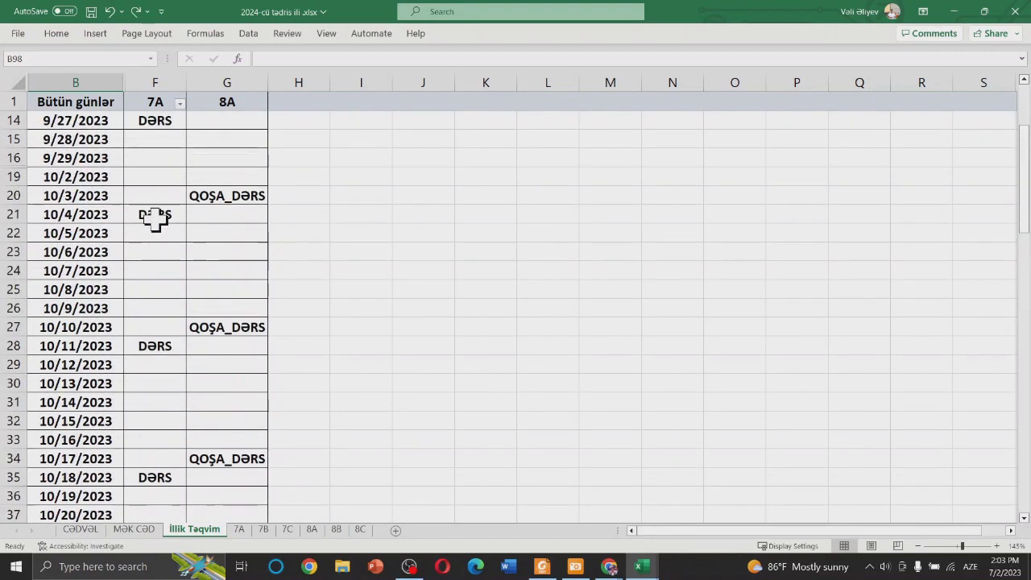
scroll(155, 219, up, 4)
- Format the B2 date in the 2012-03-14 year-month-day style
click(84, 123)
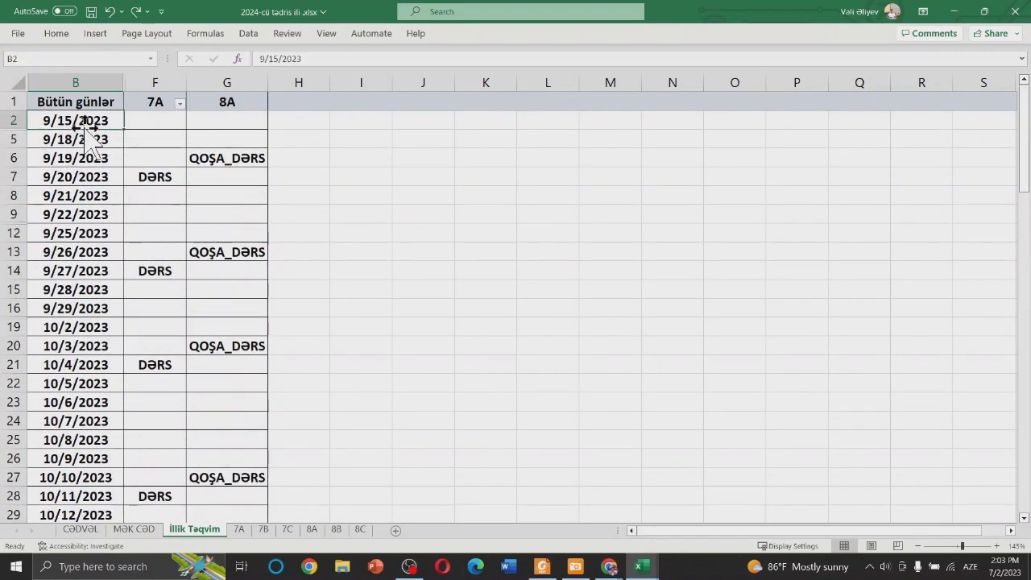
right_click(86, 122)
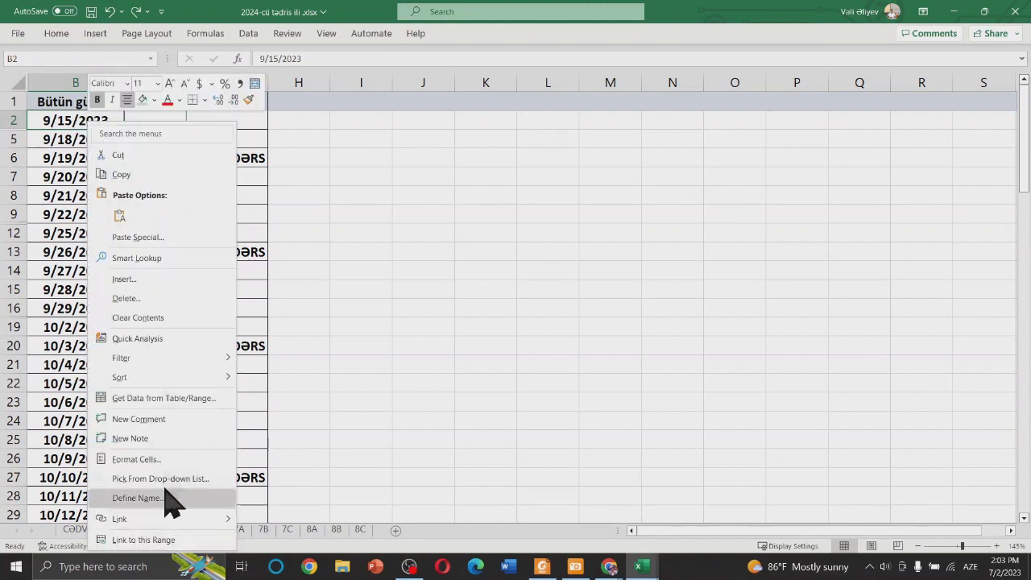
key(Escape)
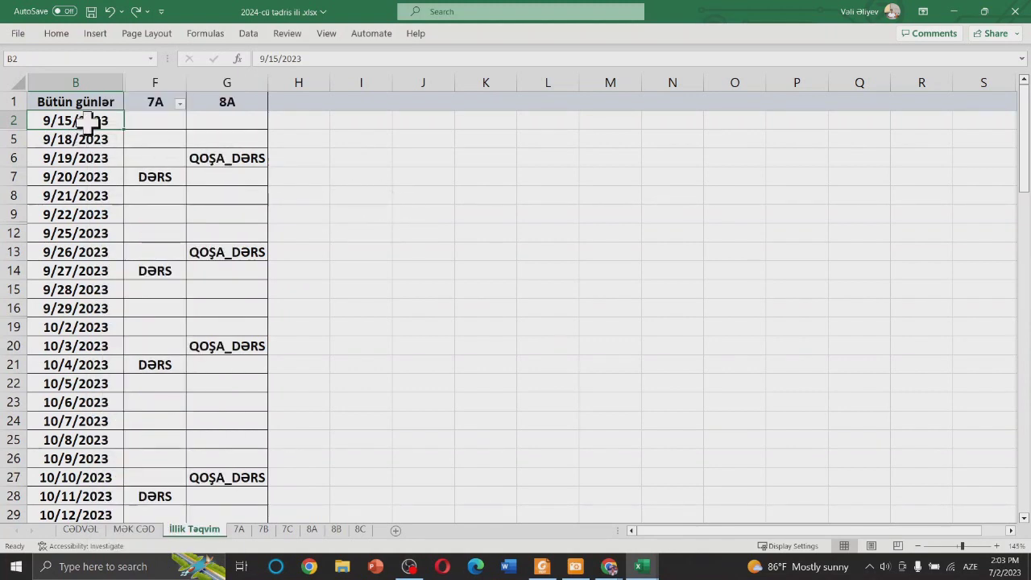
right_click(89, 122)
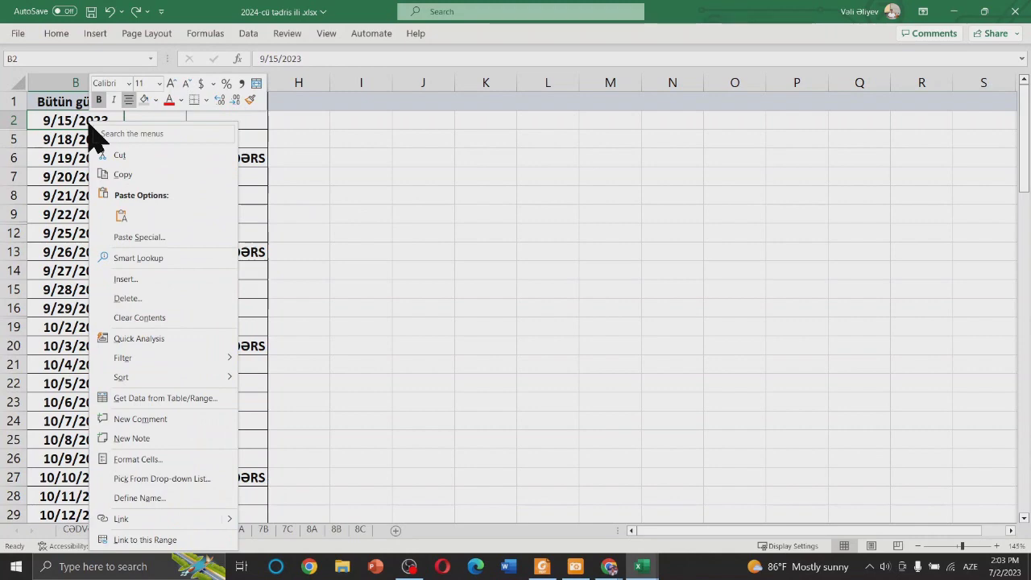
click(187, 460)
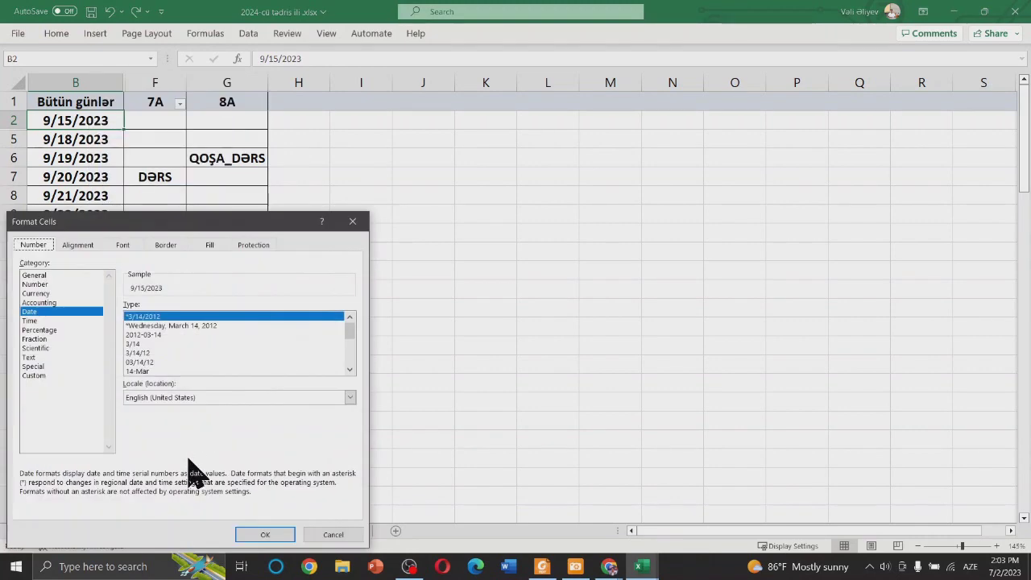
click(162, 334)
click(262, 534)
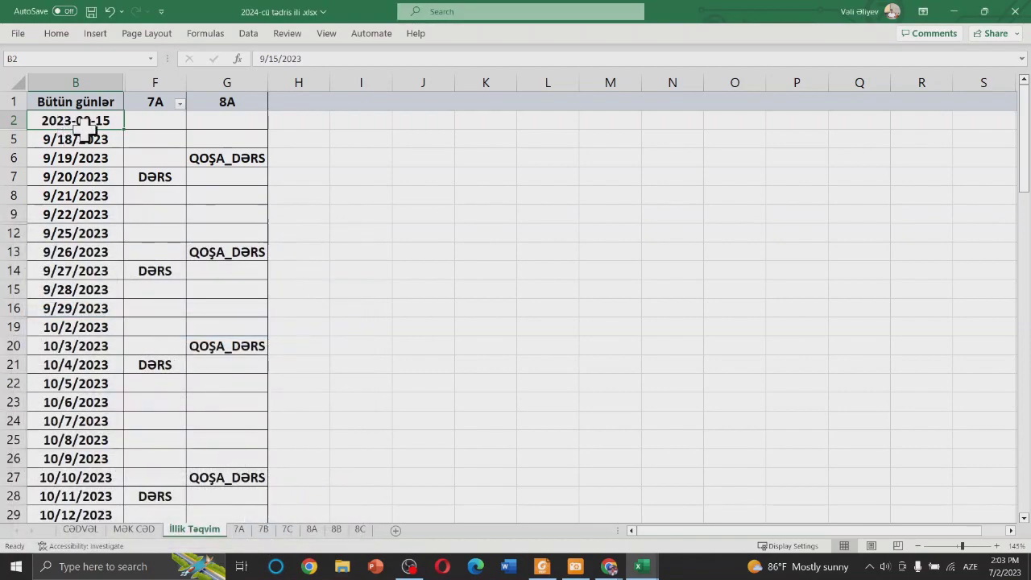
- Copy the yyyy-mm-dd date format down column B to row 96
drag(123, 129, 84, 573)
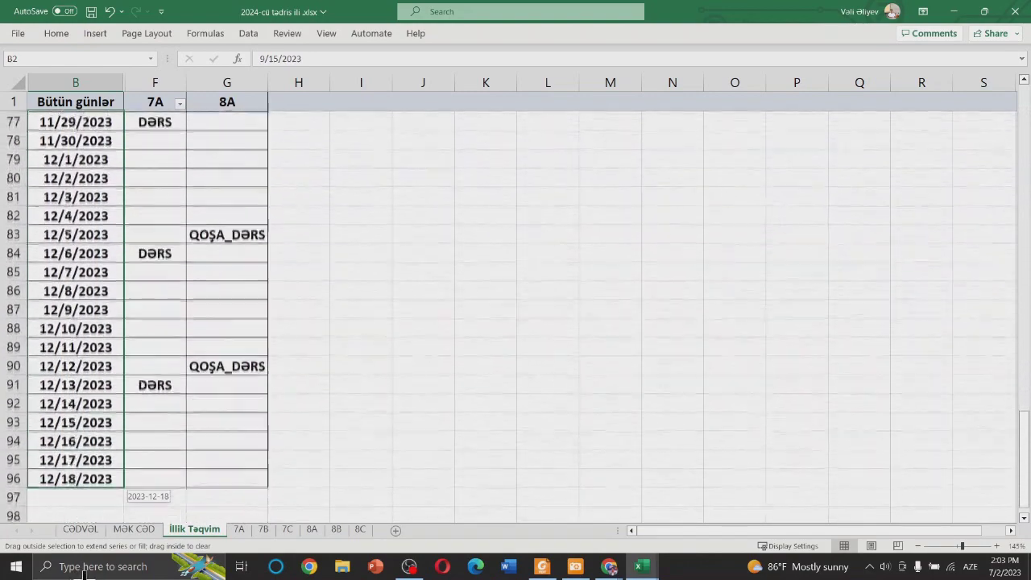
drag(84, 574, 85, 459)
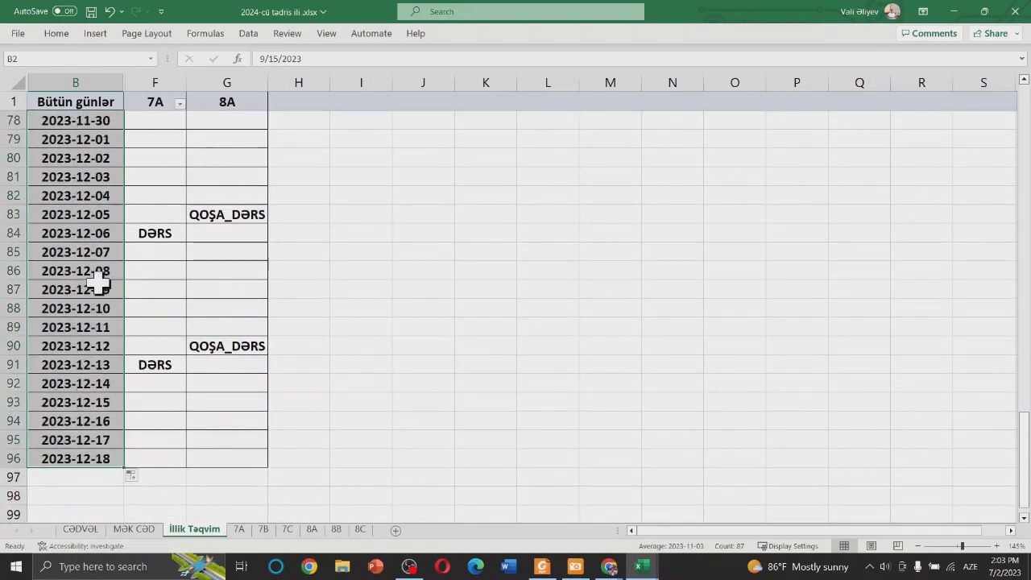
scroll(99, 282, up, 7)
scroll(103, 276, up, 5)
click(103, 158)
scroll(102, 162, up, 4)
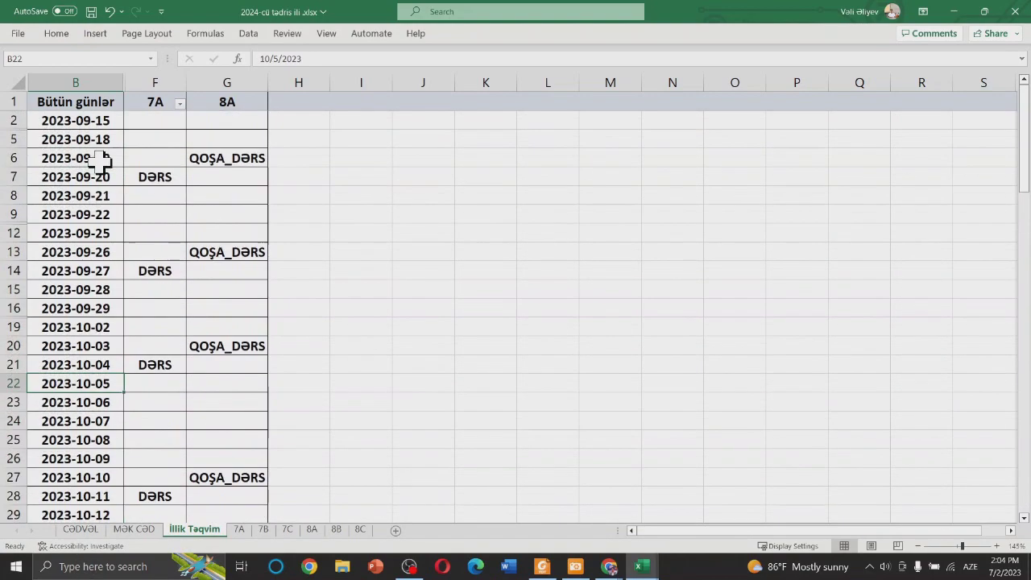
click(88, 121)
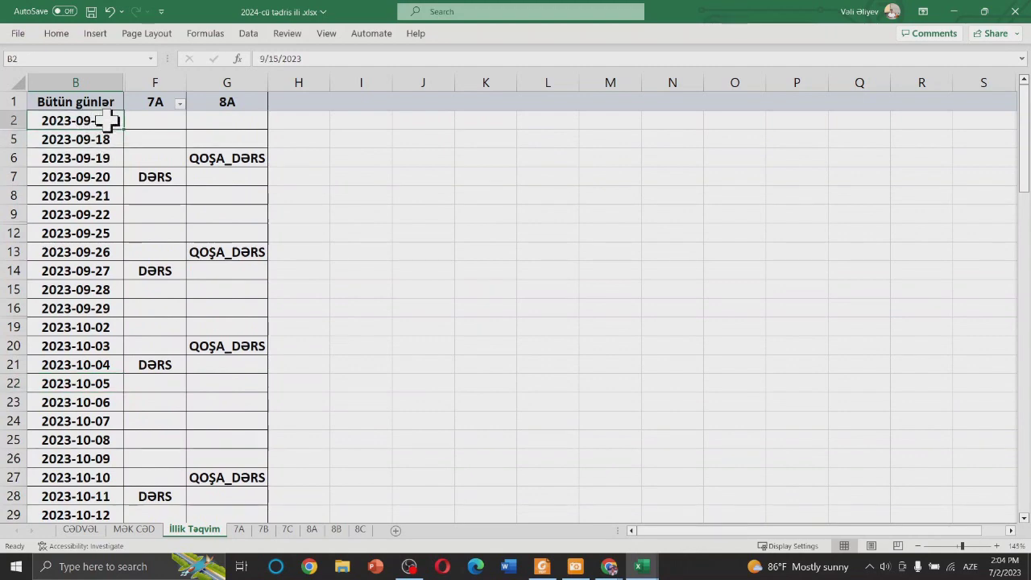
- Format cell B2 with the 14-Mar-2012 style dd-Mmm-yyyy date type
right_click(109, 120)
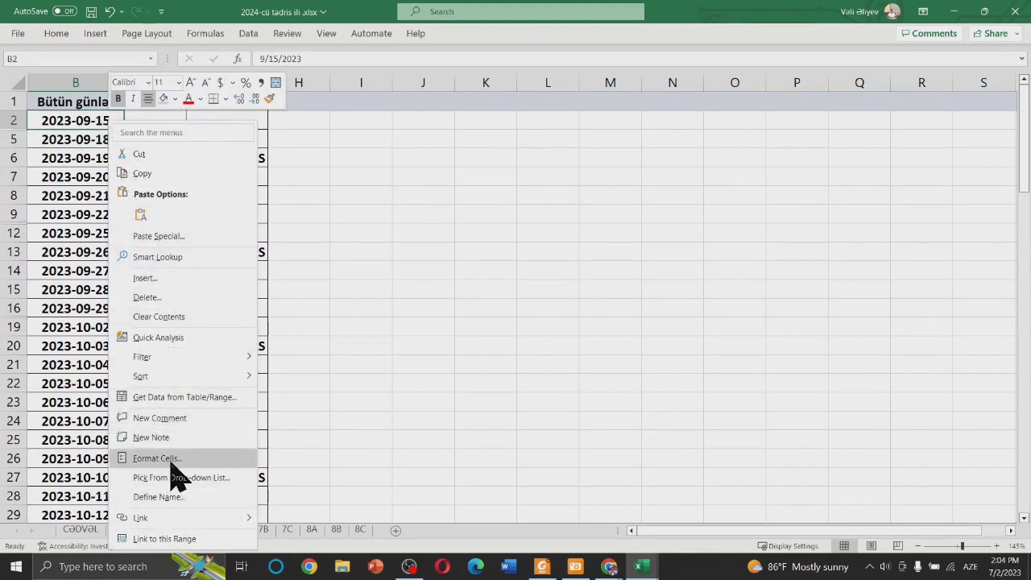
click(170, 458)
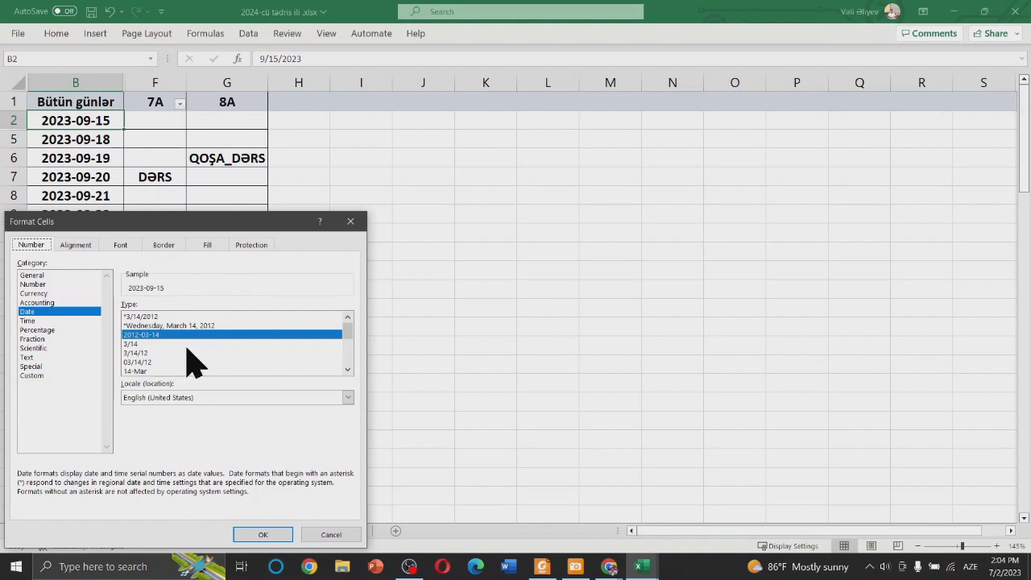
scroll(187, 348, down, 2)
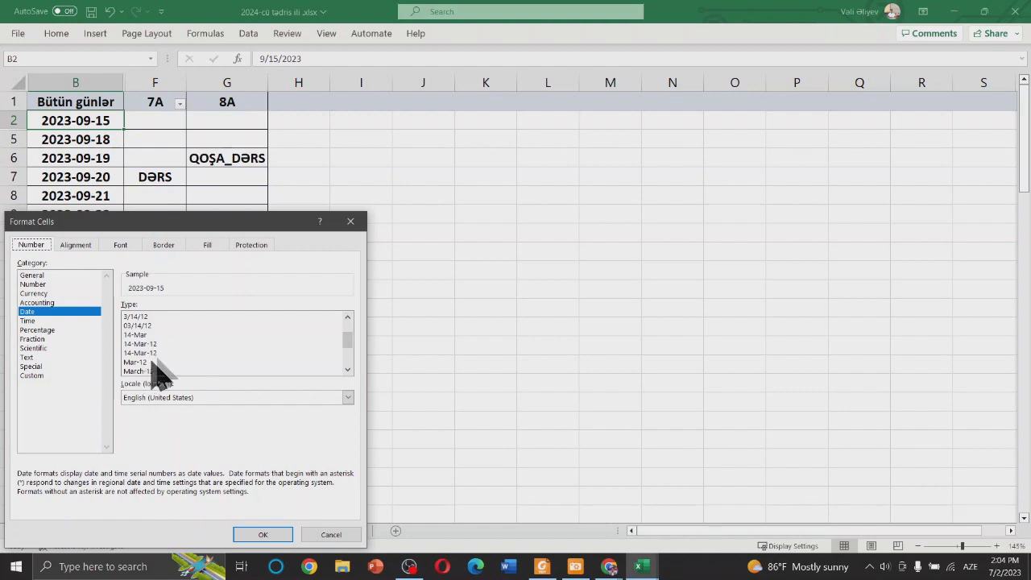
scroll(162, 367, down, 2)
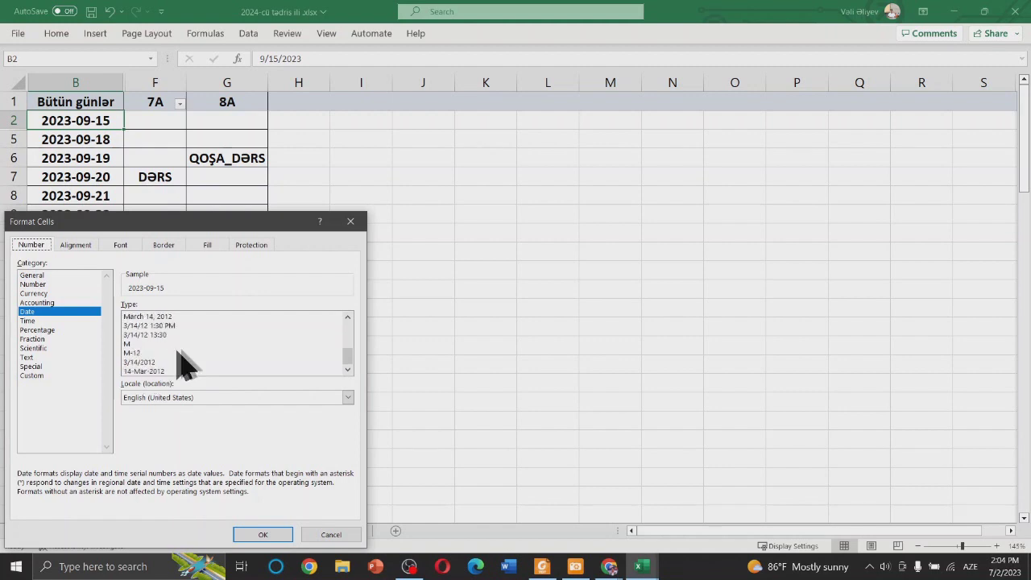
click(157, 371)
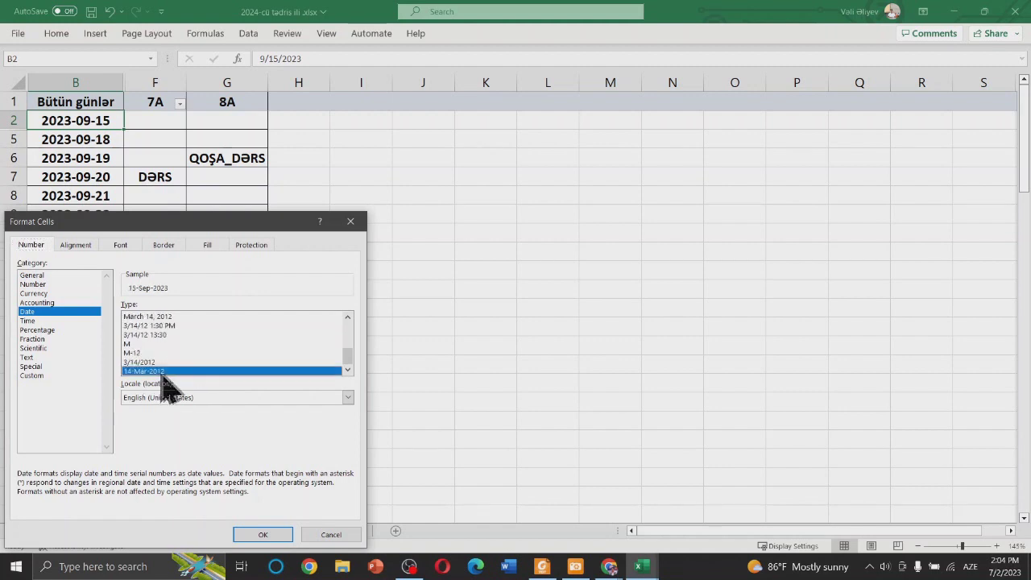
click(265, 534)
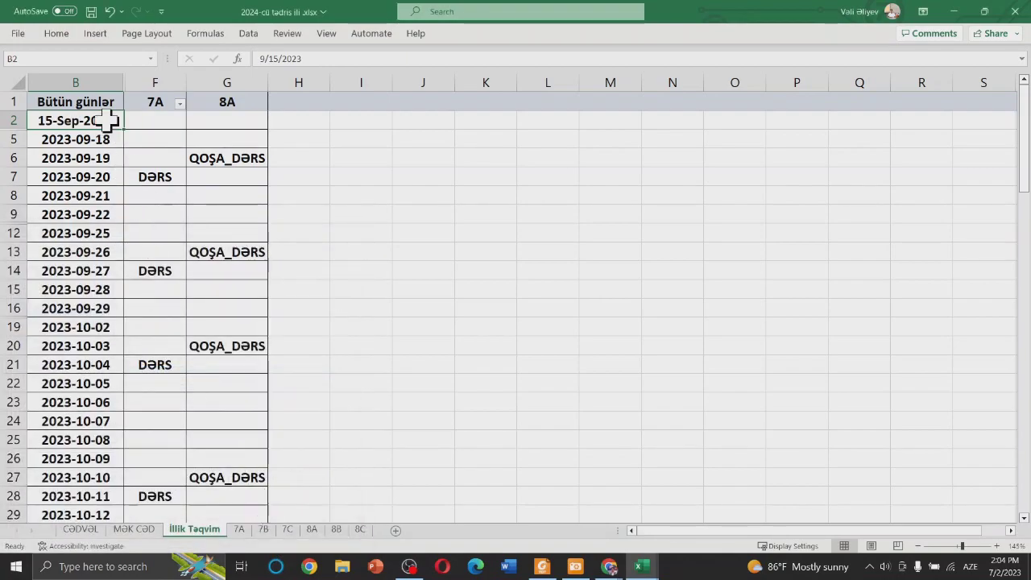
- Fill B2's dd-Mmm-yyyy format down the Bütün günlər column through row 96
drag(126, 129, 77, 572)
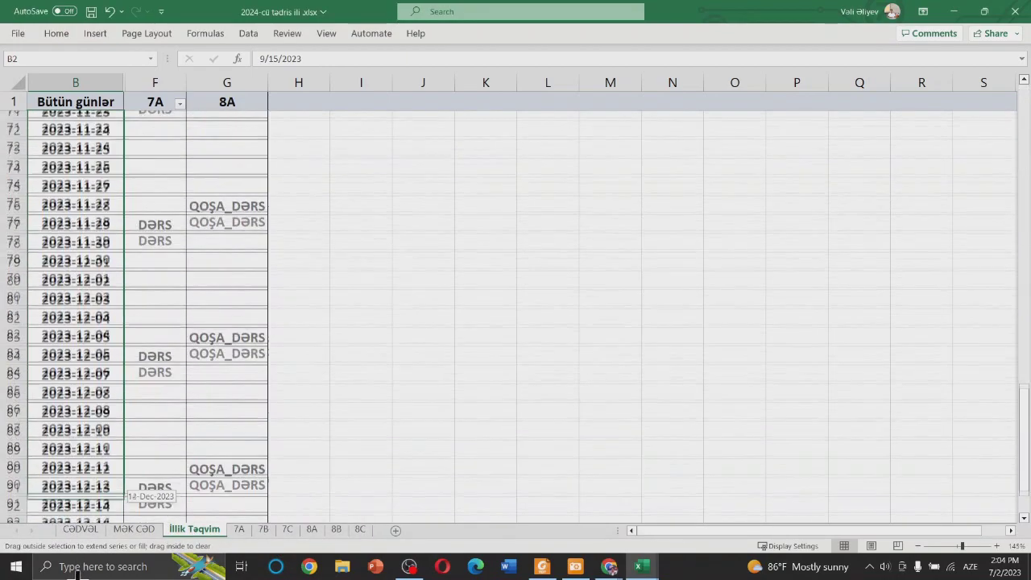
drag(77, 572, 84, 465)
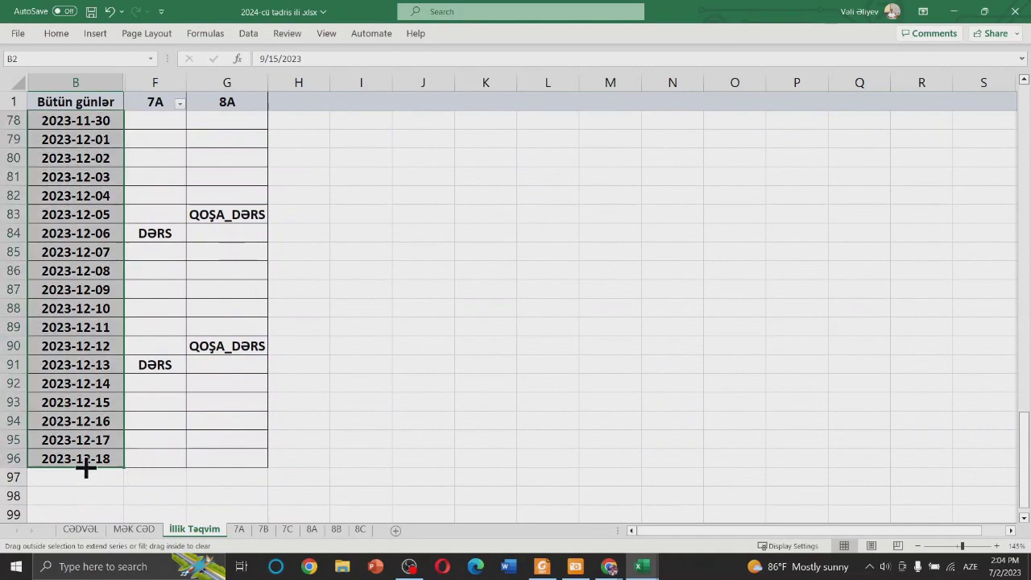
scroll(106, 307, up, 4)
scroll(108, 301, up, 15)
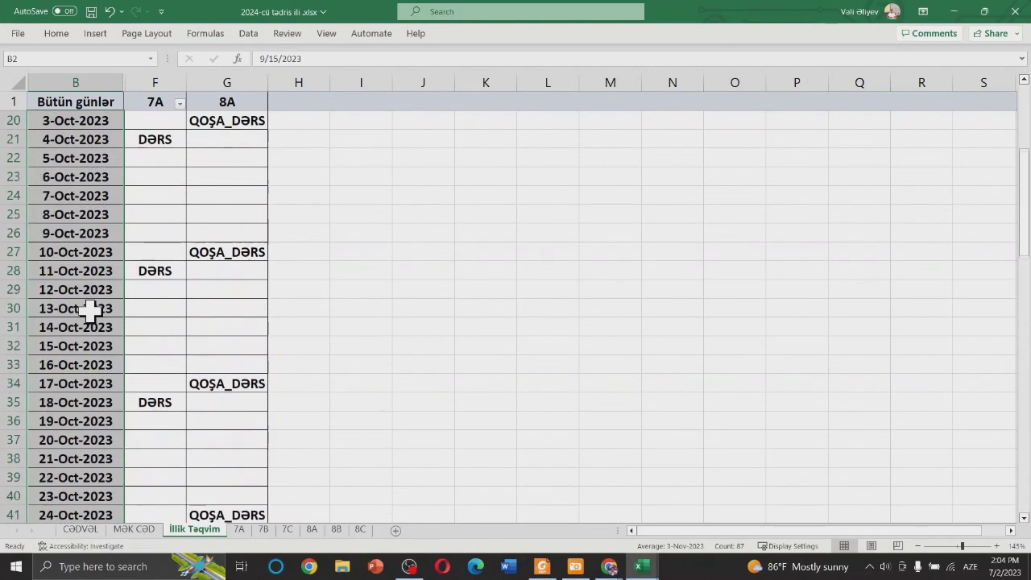
scroll(88, 308, up, 6)
click(142, 178)
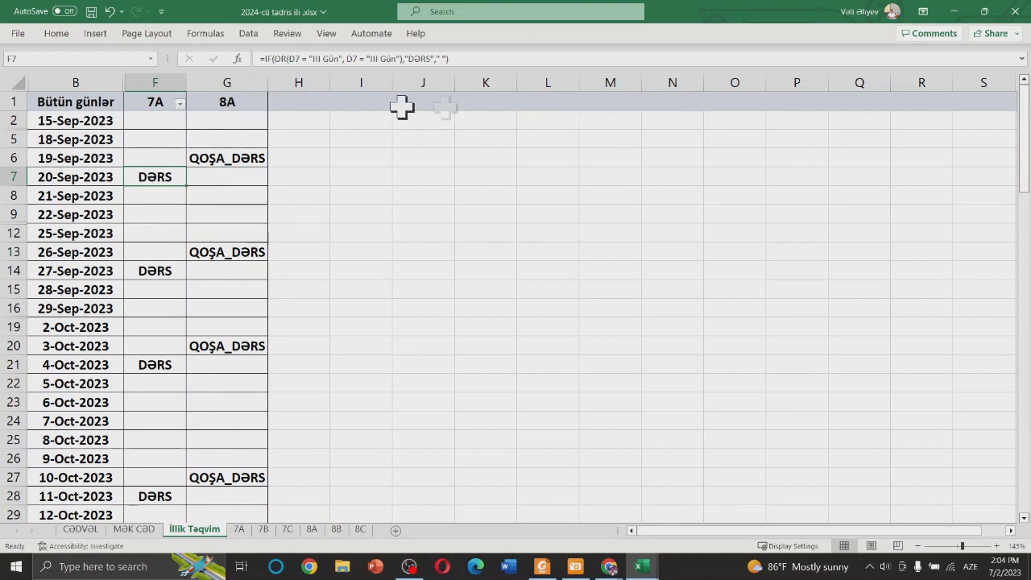
click(240, 158)
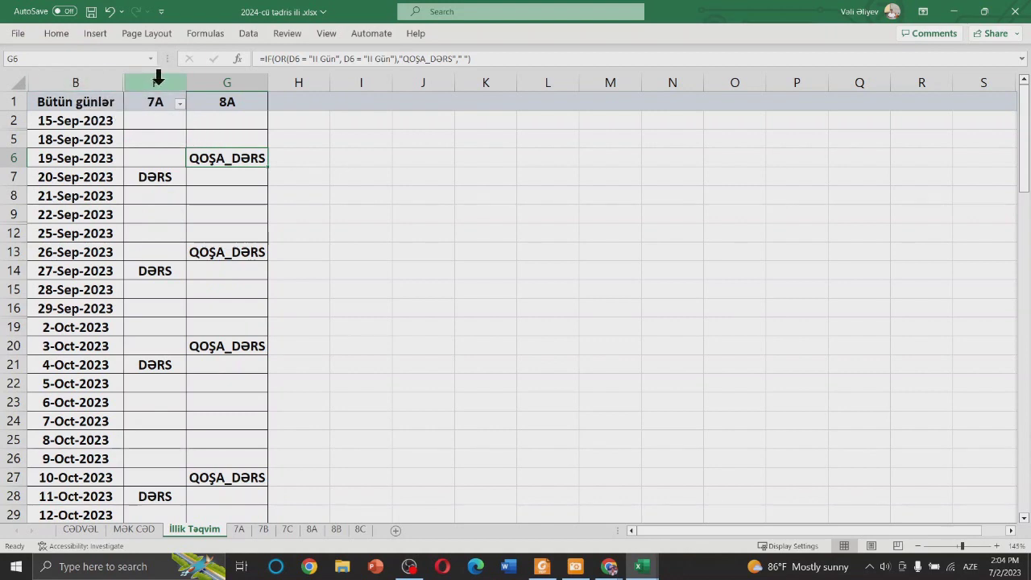
drag(158, 77, 97, 67)
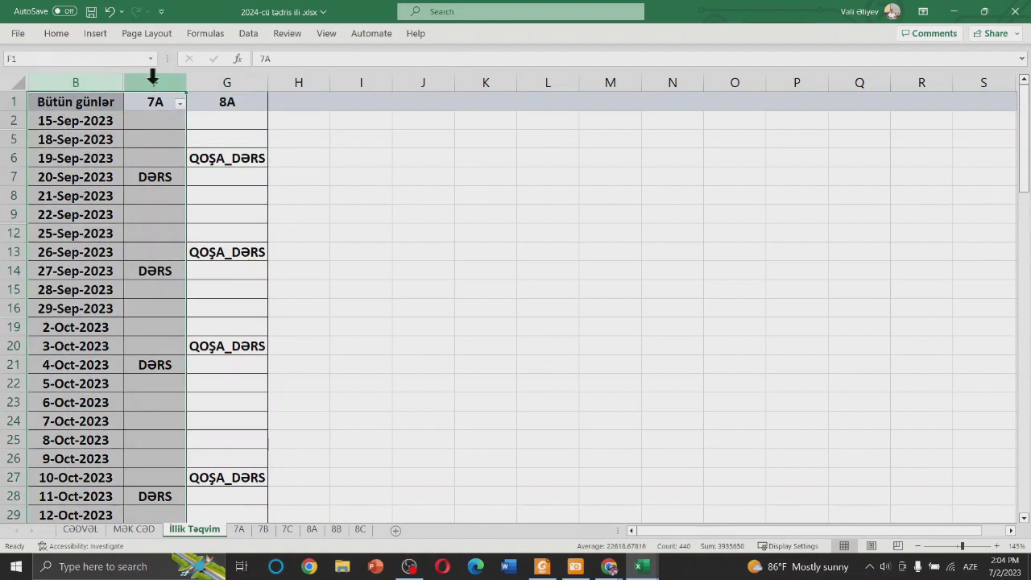
click(352, 173)
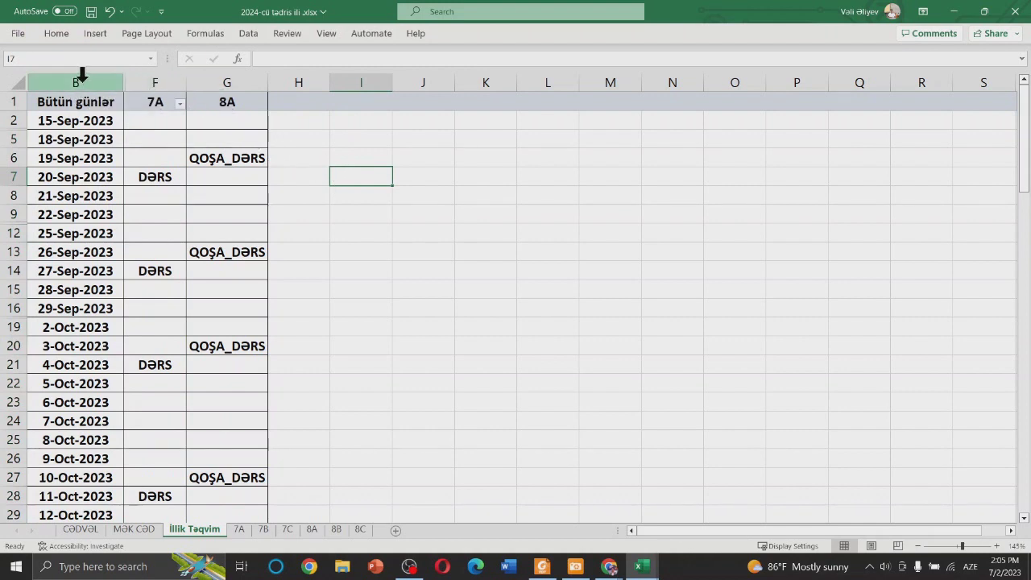
drag(80, 77, 141, 78)
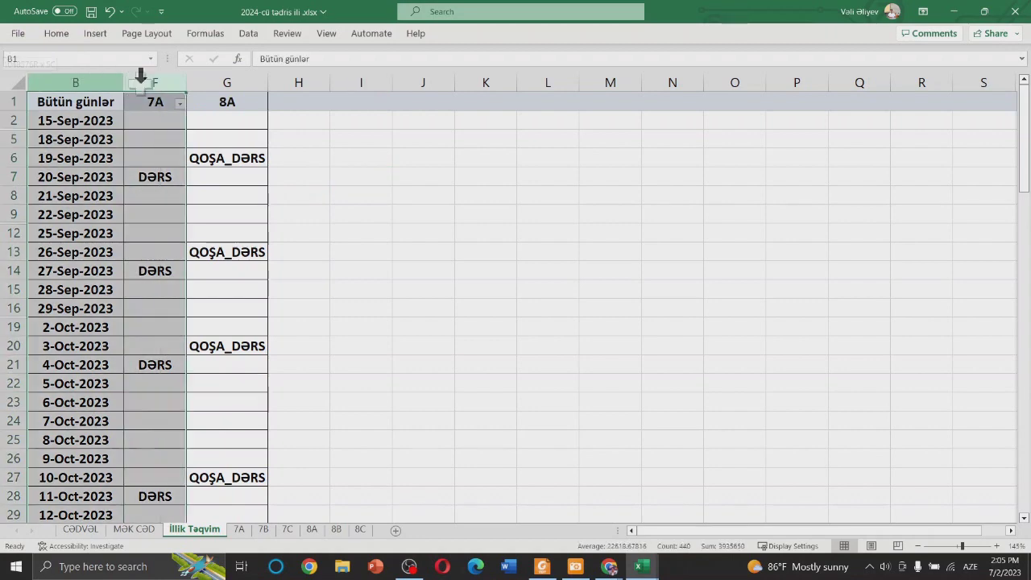
- Unhide columns C to E: Həftə günü, Günlərin adı and Qeyri-iş günləri
right_click(164, 80)
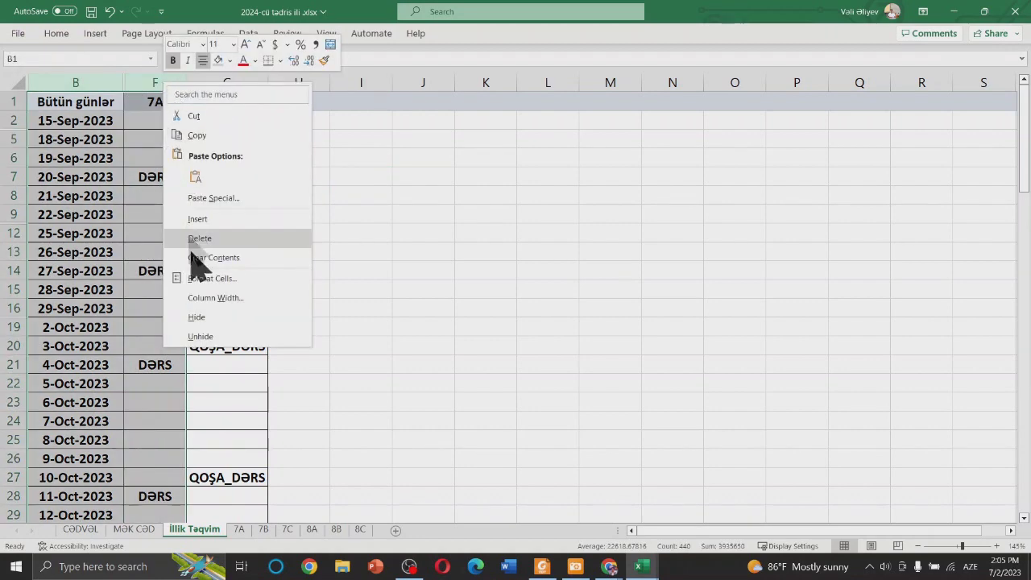
click(201, 336)
click(379, 156)
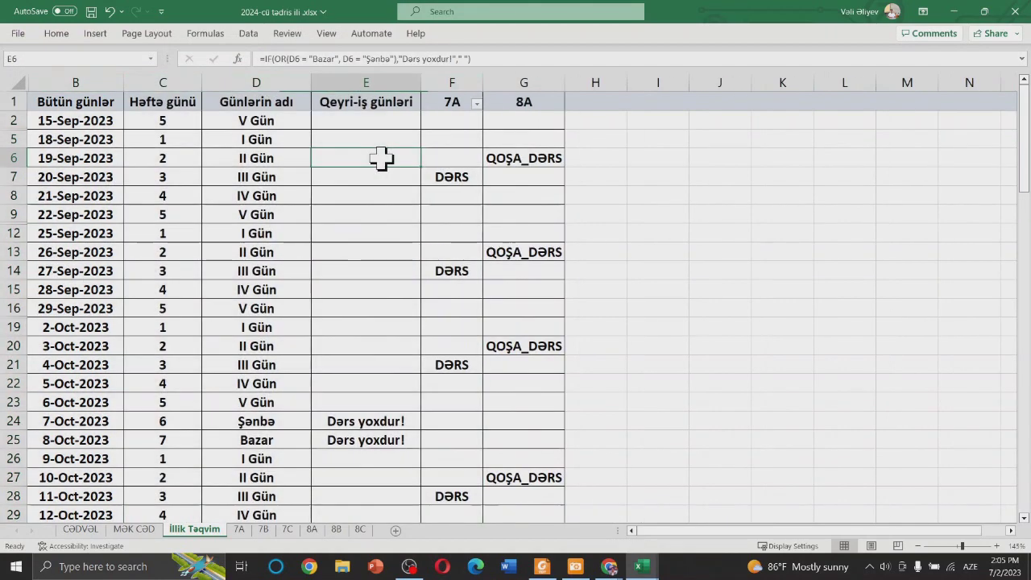
- Unhide column A with the Referans day names and review the sheet
right_click(29, 82)
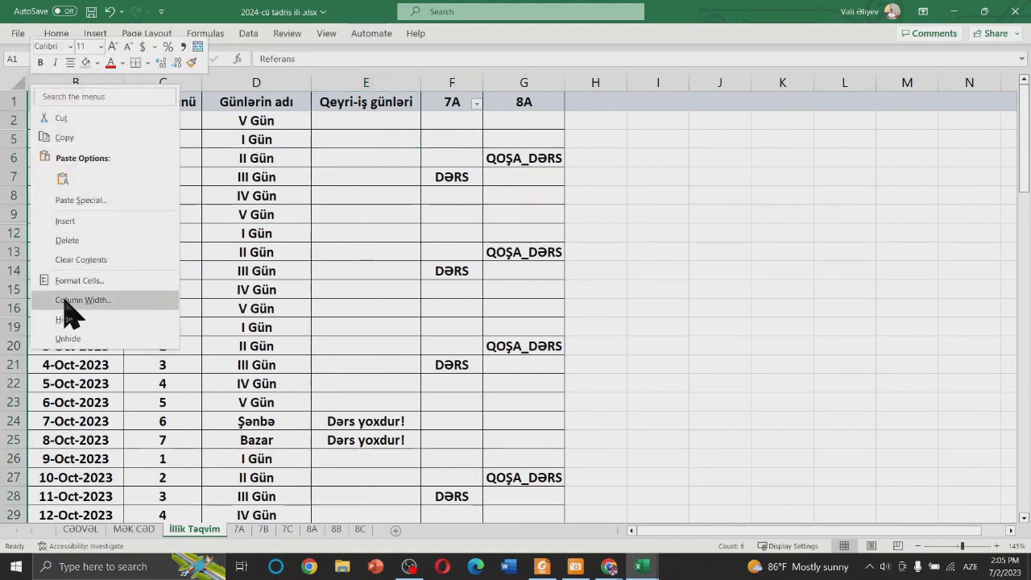
click(71, 338)
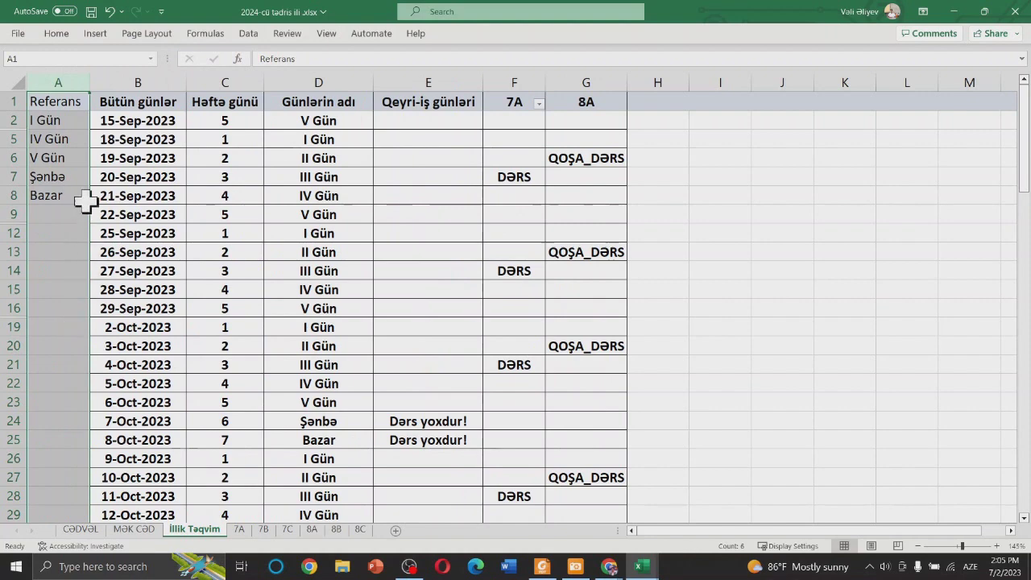
click(128, 158)
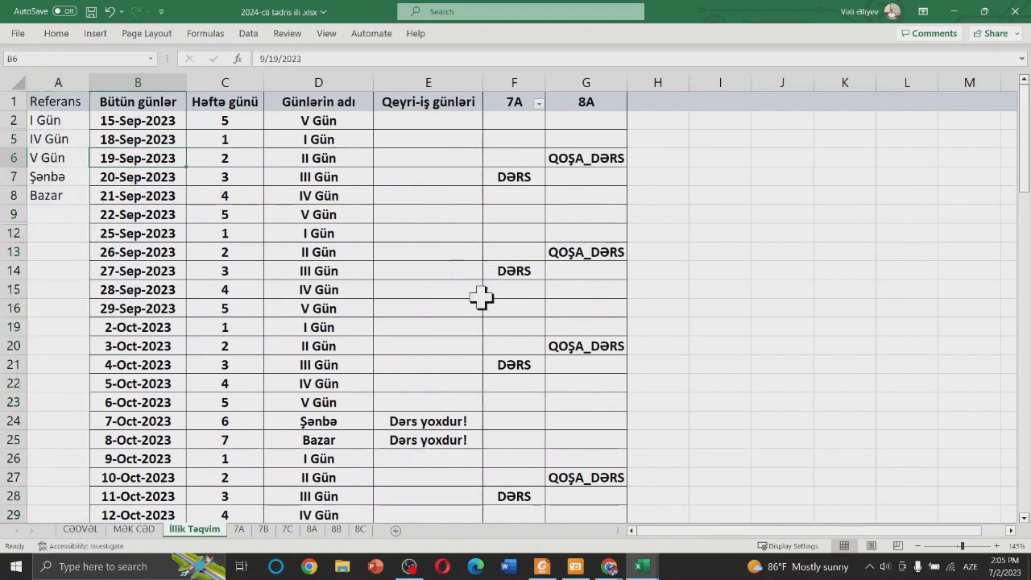
scroll(481, 298, down, 4)
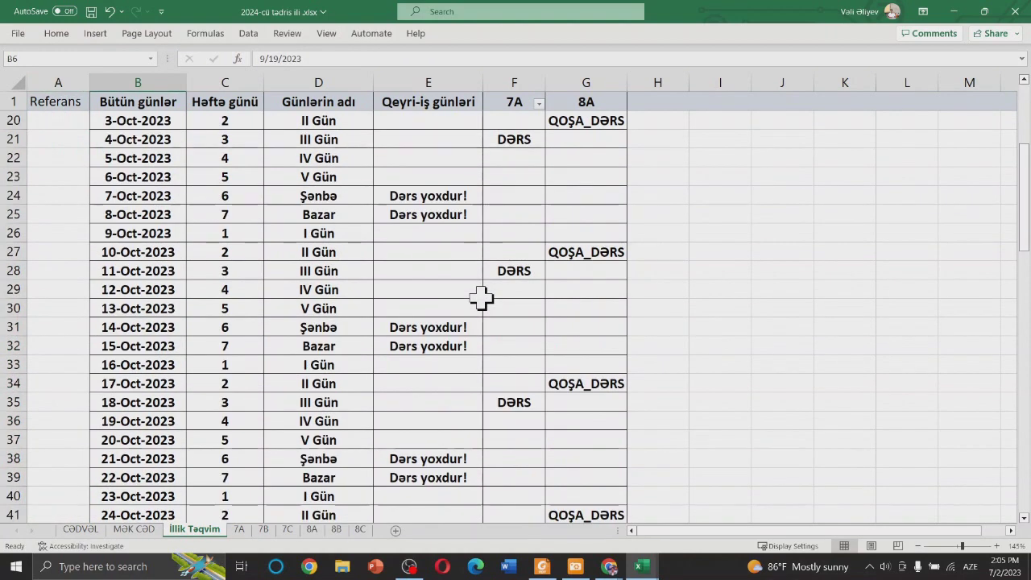
scroll(481, 298, down, 5)
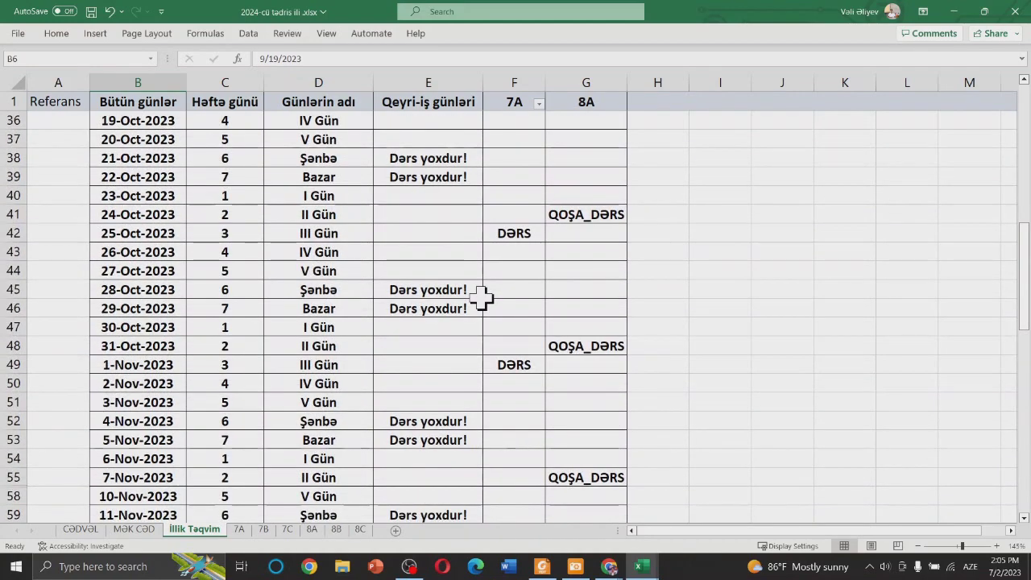
scroll(481, 298, down, 4)
scroll(487, 294, down, 6)
scroll(488, 294, down, 4)
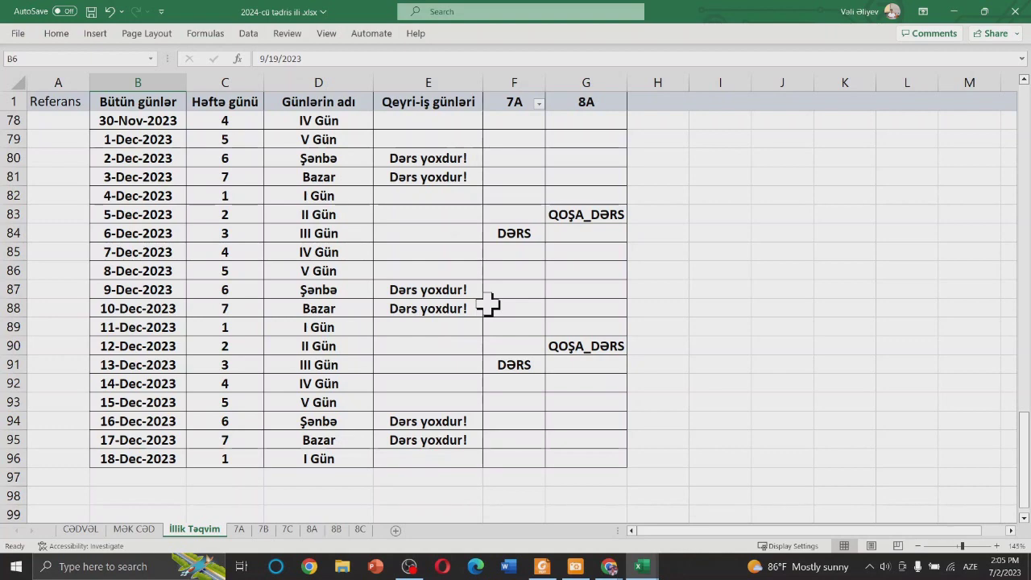
- Fill rows 87–88 (9 and 10 December 2023) with Red fill colour
scroll(468, 367, up, 3)
scroll(470, 353, down, 3)
scroll(470, 349, down, 4)
scroll(470, 348, up, 4)
scroll(469, 347, up, 4)
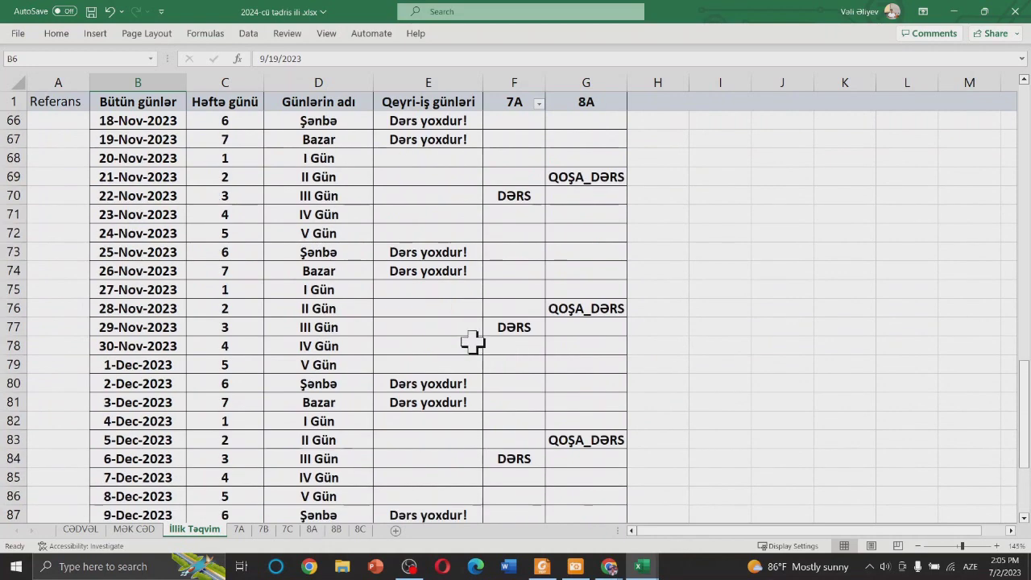
scroll(473, 345, up, 4)
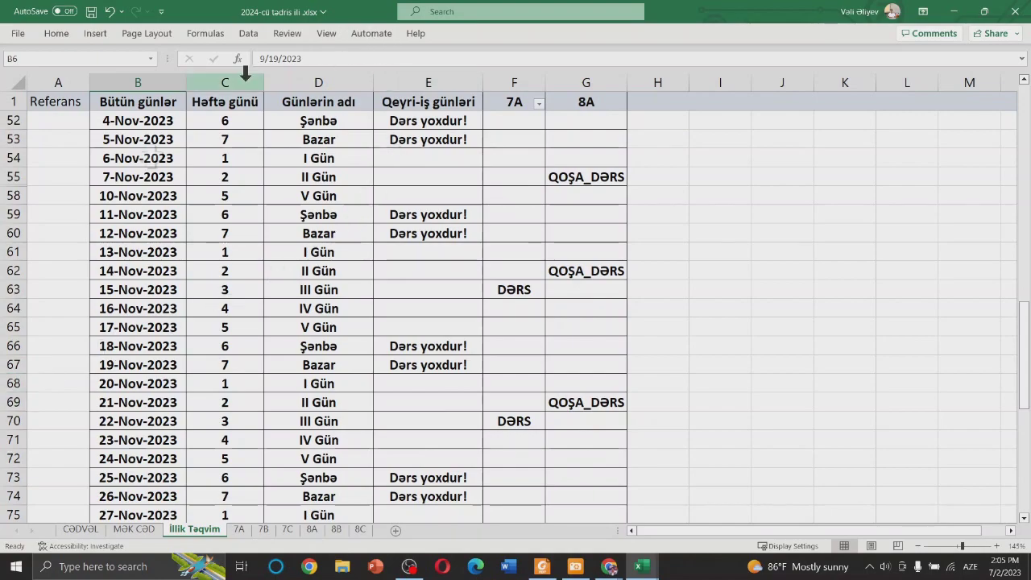
scroll(430, 325, up, 5)
scroll(451, 320, up, 5)
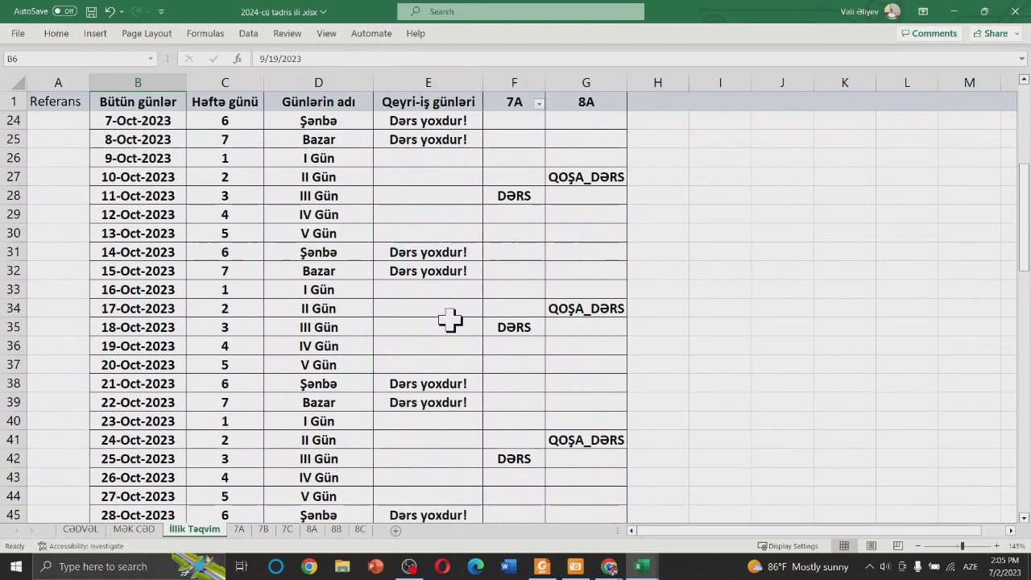
scroll(455, 315, up, 3)
scroll(459, 309, up, 4)
scroll(459, 309, down, 7)
scroll(375, 328, down, 3)
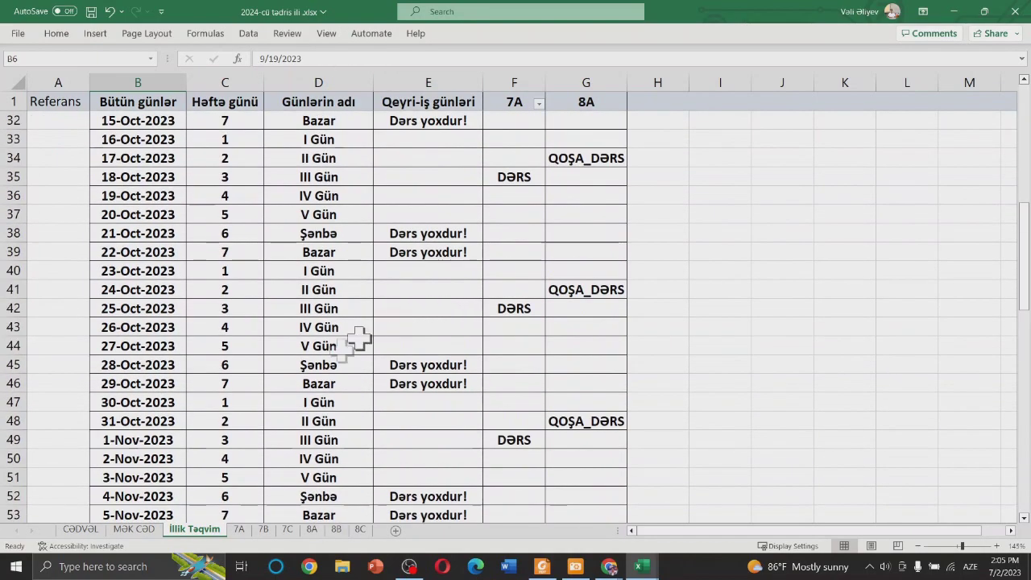
scroll(299, 377, down, 2)
scroll(242, 395, down, 1)
scroll(242, 396, down, 1)
scroll(242, 396, down, 1)
scroll(243, 393, down, 1)
scroll(243, 392, down, 1)
scroll(243, 393, down, 1)
scroll(244, 392, down, 1)
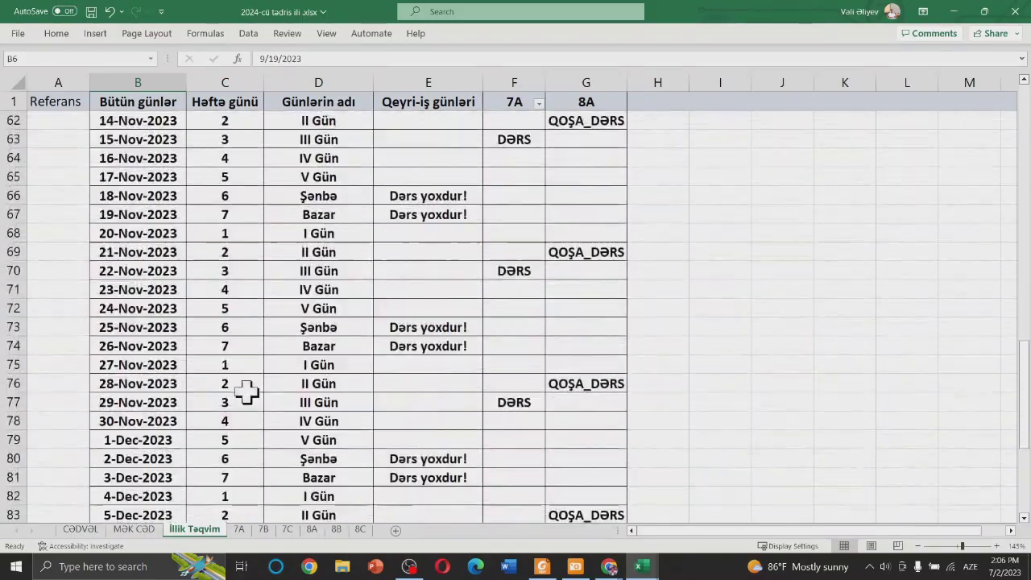
scroll(246, 392, down, 2)
scroll(246, 391, down, 3)
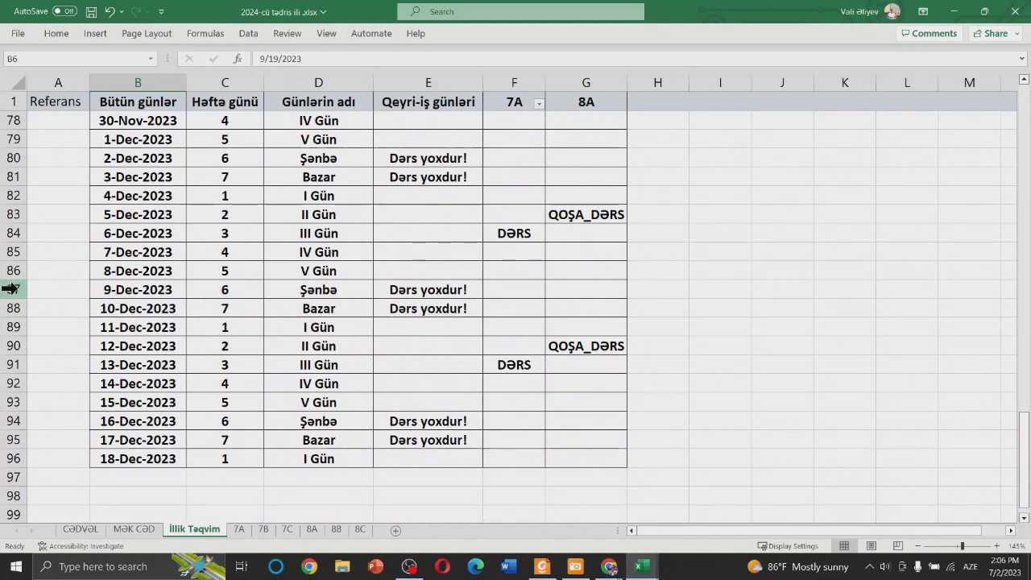
drag(10, 289, 10, 309)
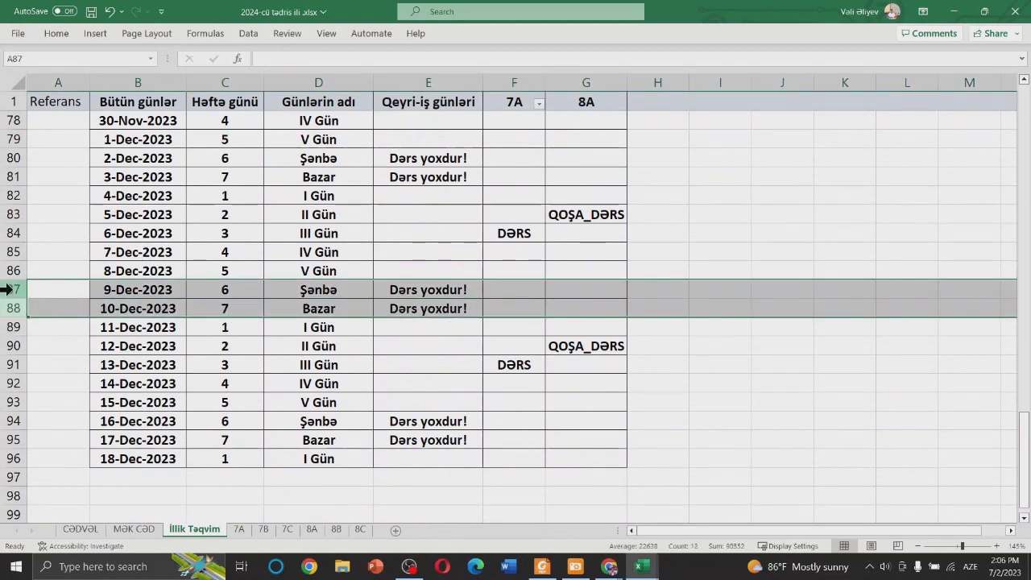
click(56, 34)
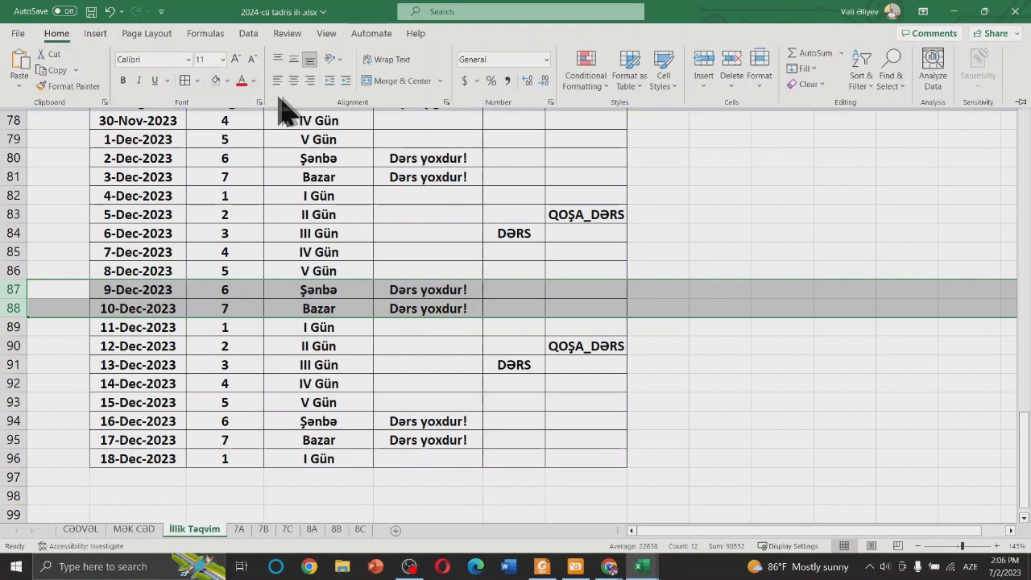
click(228, 81)
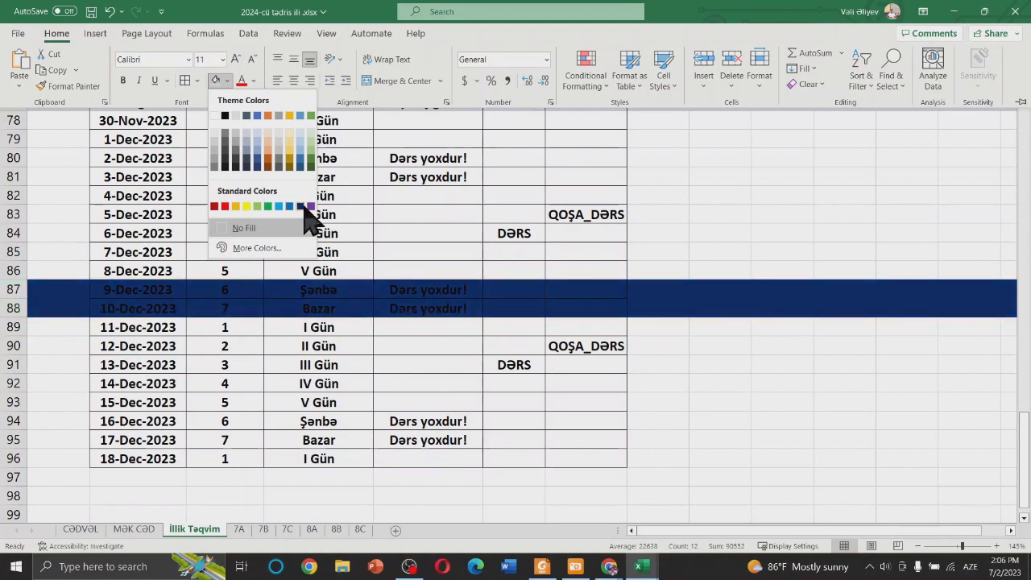
click(225, 208)
click(288, 345)
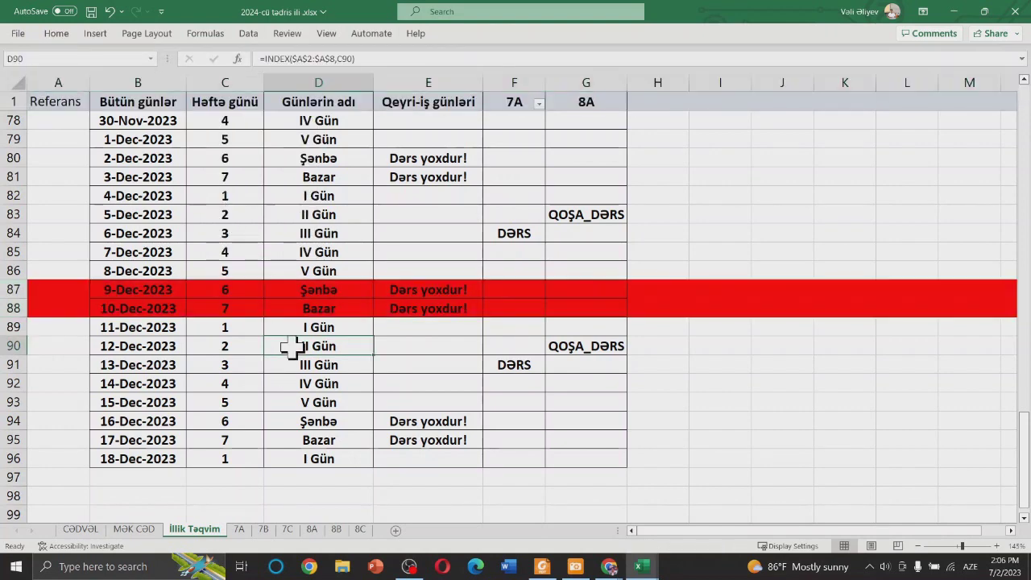
scroll(282, 341, up, 7)
scroll(282, 340, up, 5)
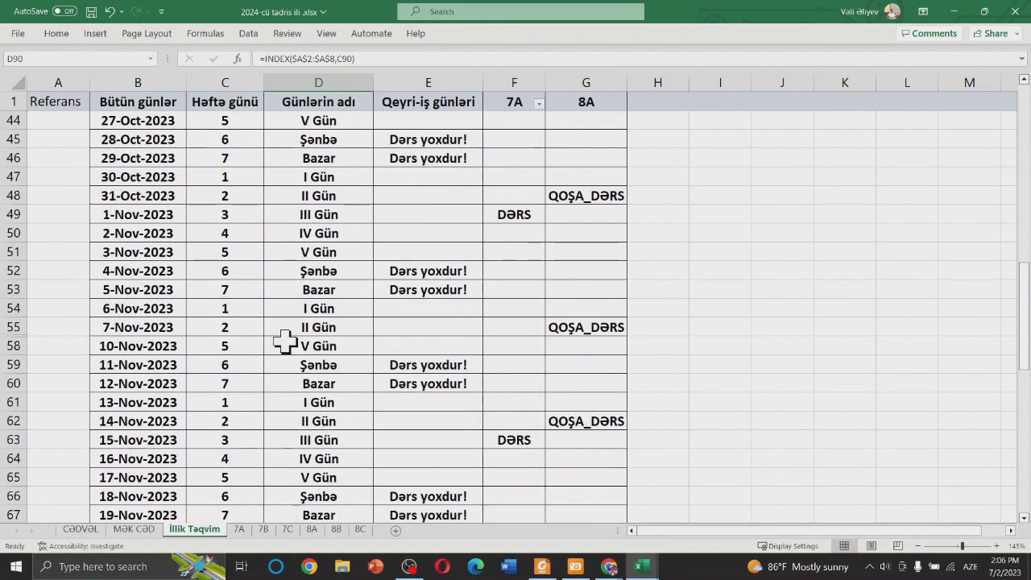
scroll(285, 341, up, 7)
scroll(284, 341, up, 7)
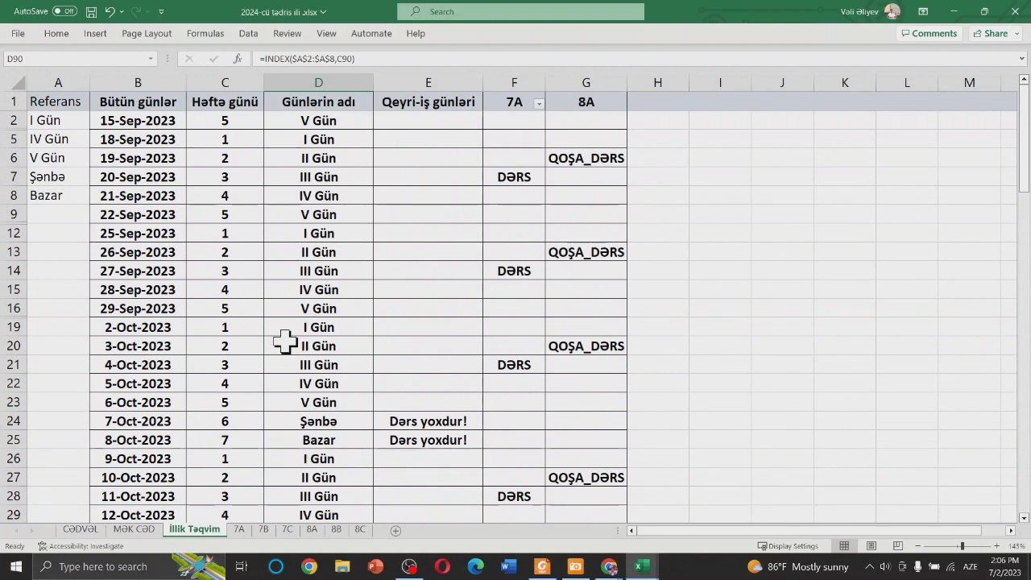